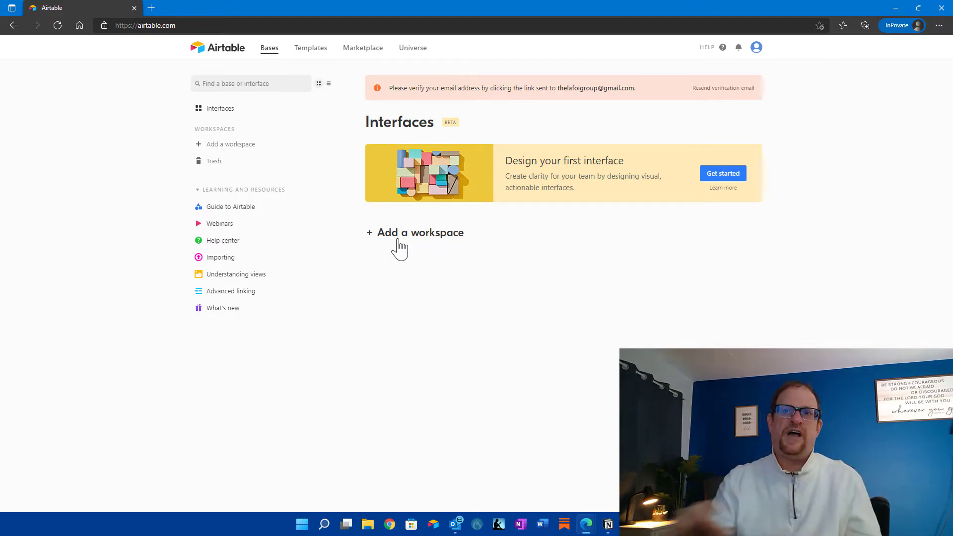
# Create a new workspace named Personal Workspace
pyautogui.click(426, 236)
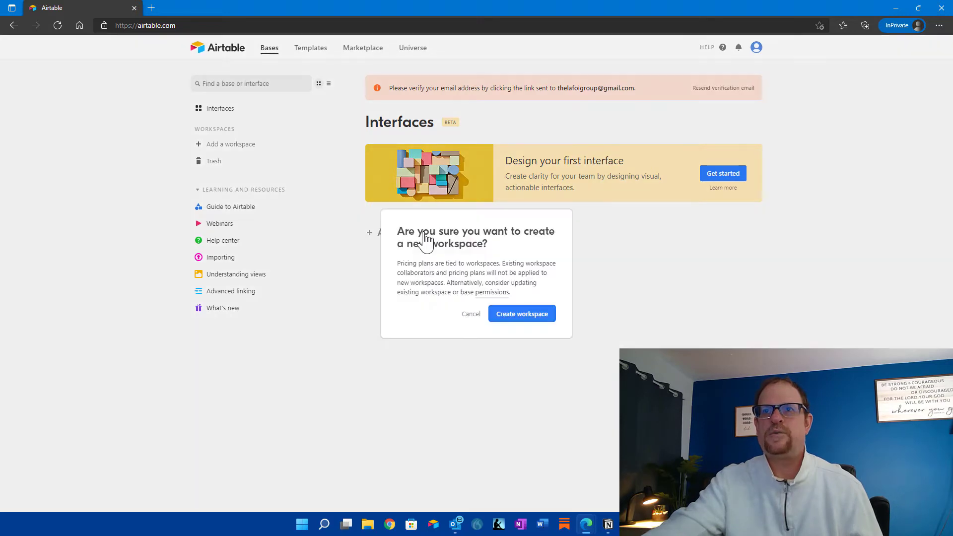
pyautogui.click(516, 322)
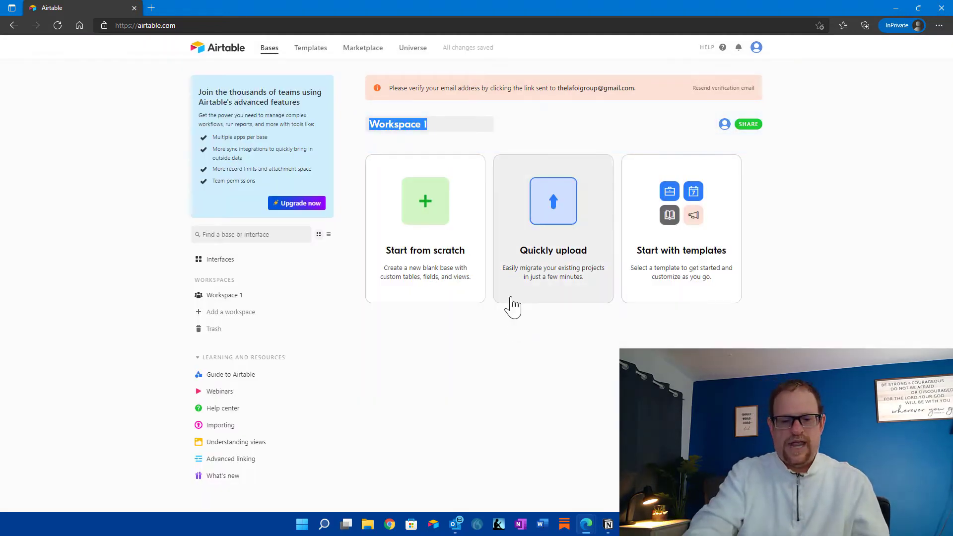
pyautogui.write('Pers')
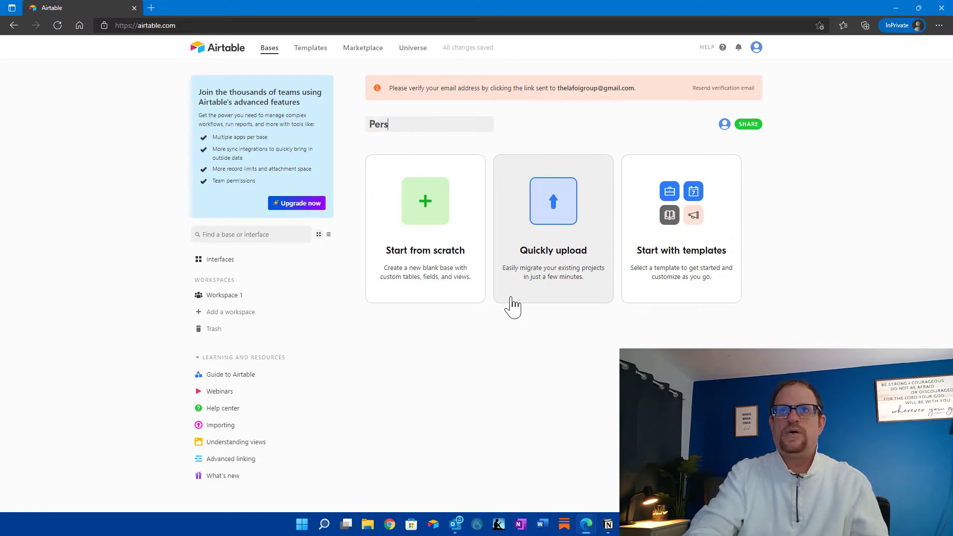
pyautogui.write('onal Workspace')
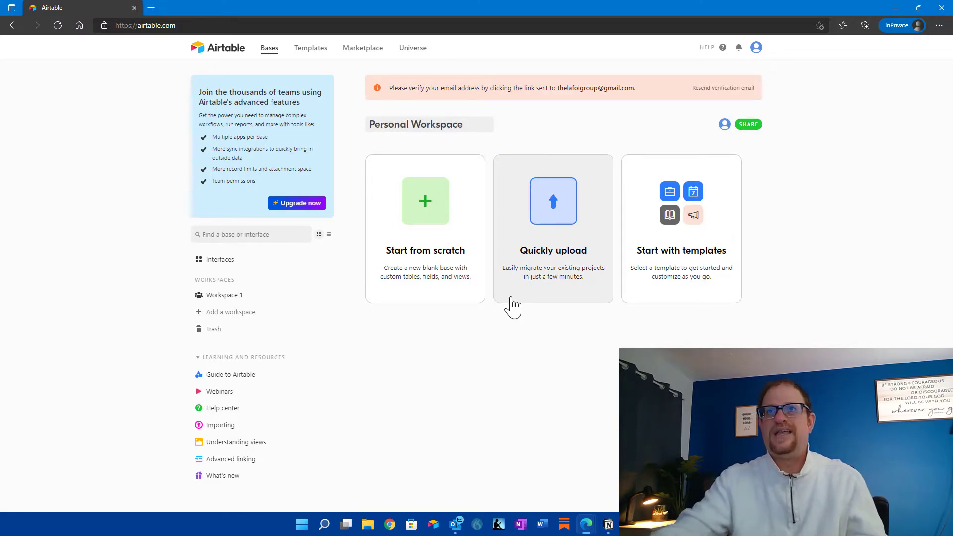
pyautogui.press('Return')
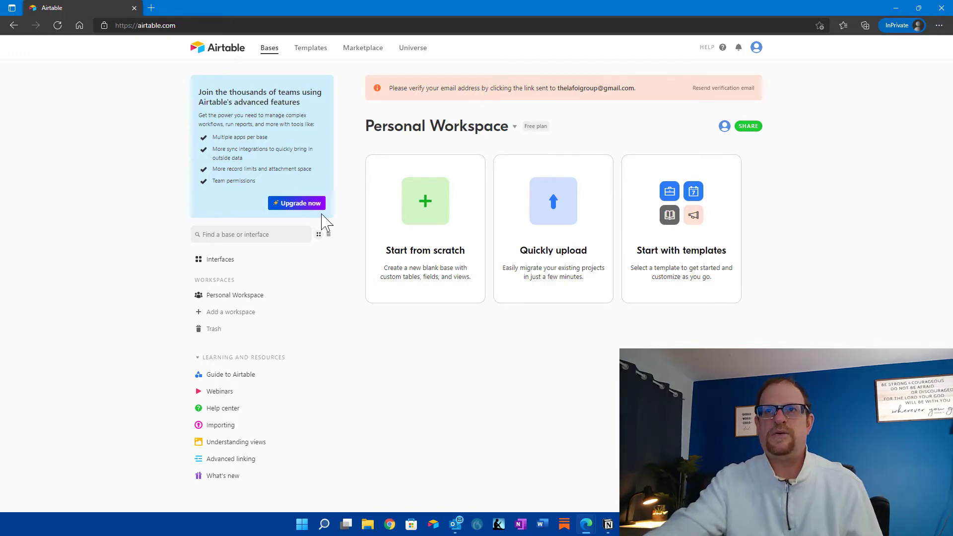
# Create a blank base from scratch in the Personal Workspace and name it Finance
pyautogui.click(428, 219)
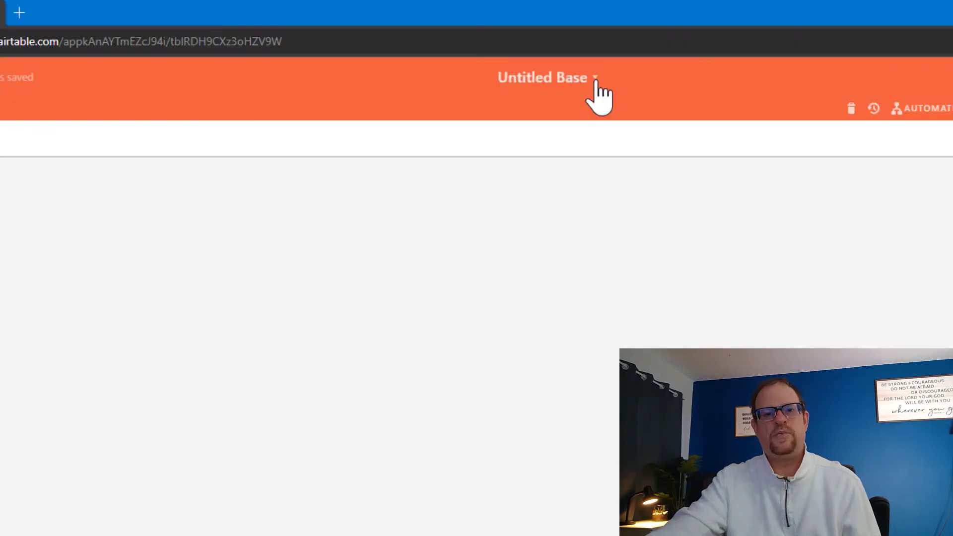
pyautogui.click(596, 81)
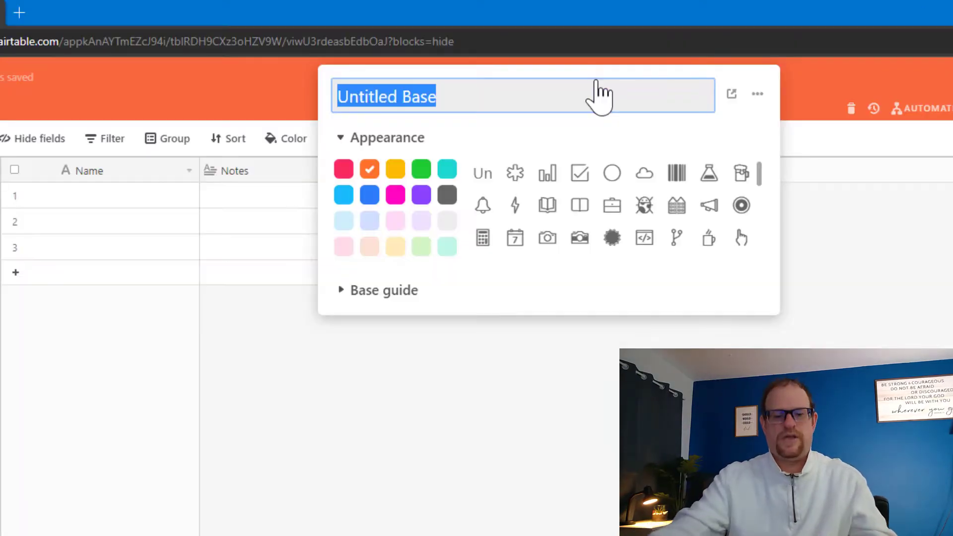
pyautogui.write('Fiance')
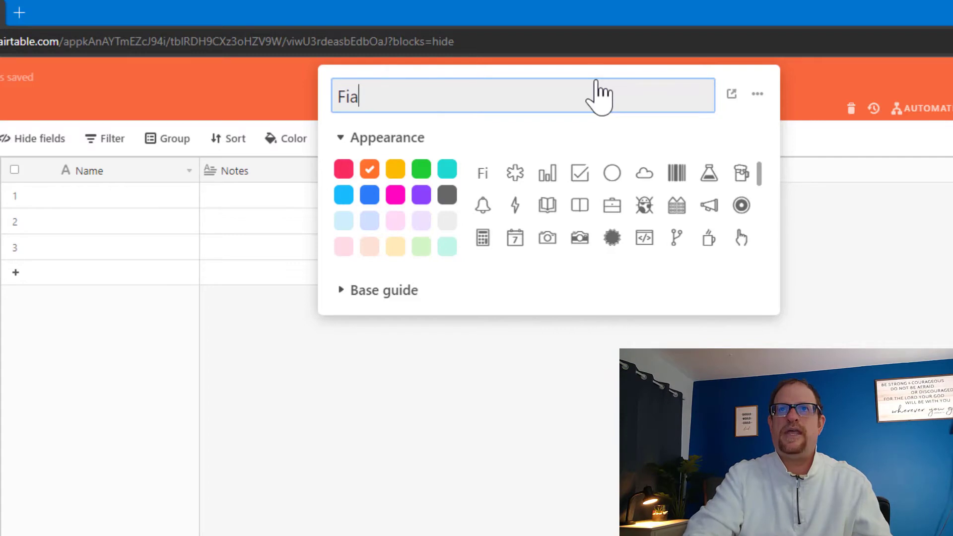
pyautogui.press('BackSpace')
pyautogui.press('BackSpace')
pyautogui.press('BackSpace')
pyautogui.press('BackSpace')
pyautogui.write('n')
pyautogui.write('ance')
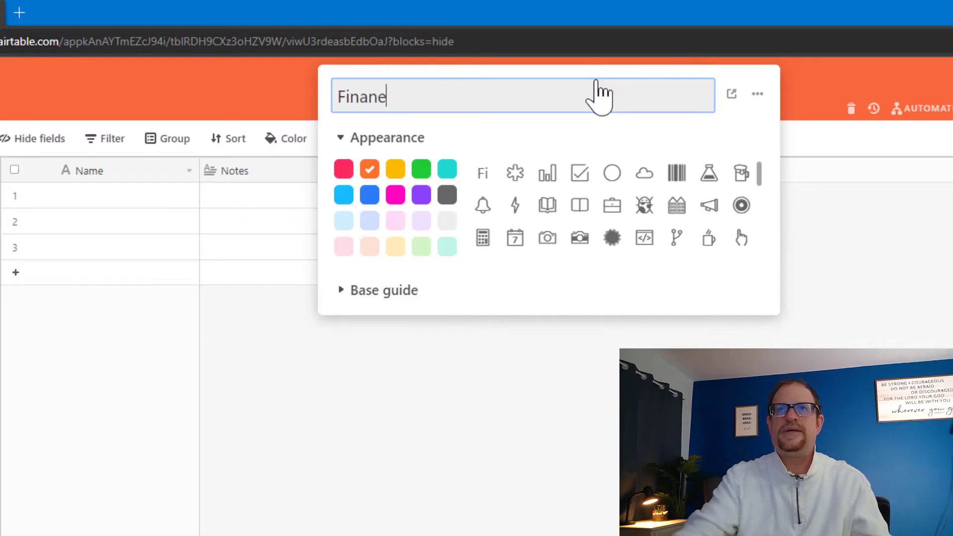
pyautogui.press('BackSpace')
pyautogui.write('ce')
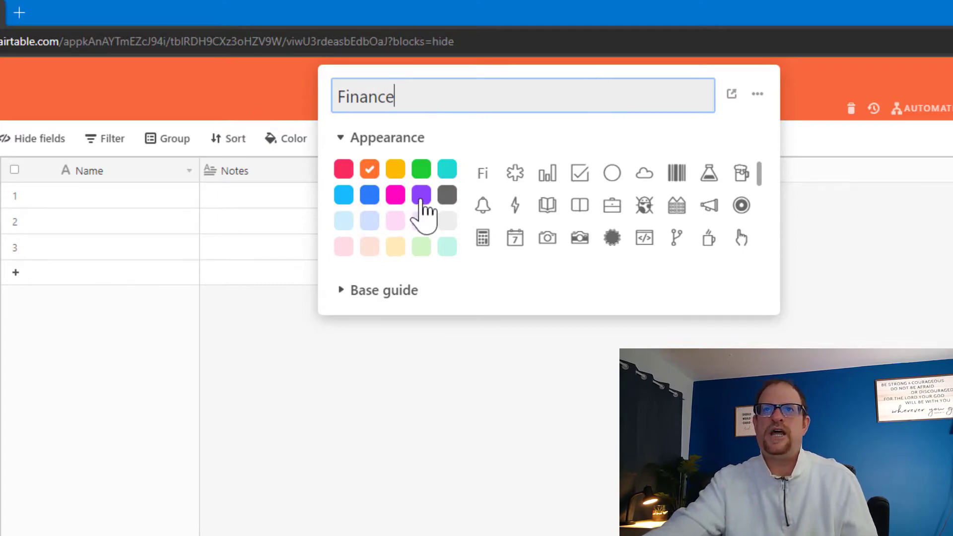
# Give the Finance base a bright green color and a dollar sign icon
pyautogui.click(421, 173)
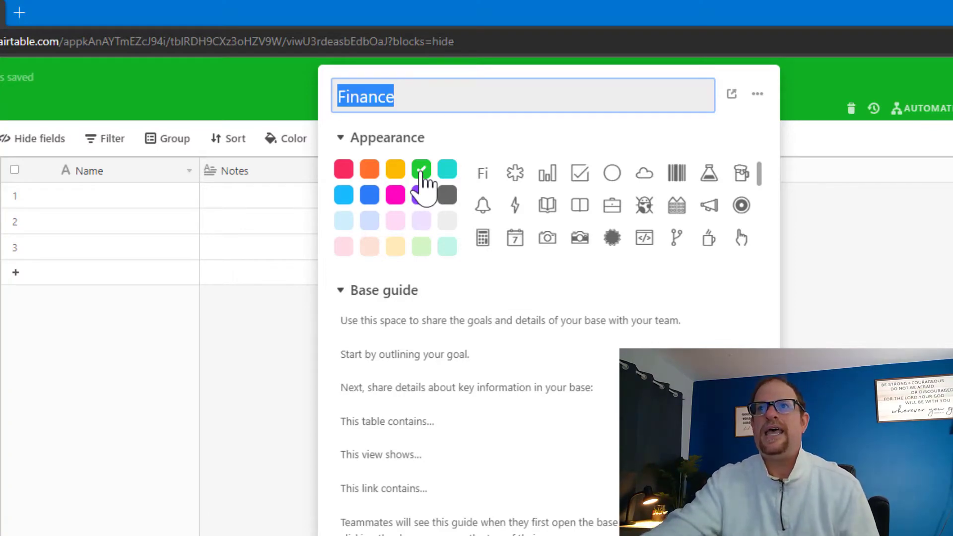
pyautogui.moveTo(760, 172); pyautogui.dragTo(759, 260)
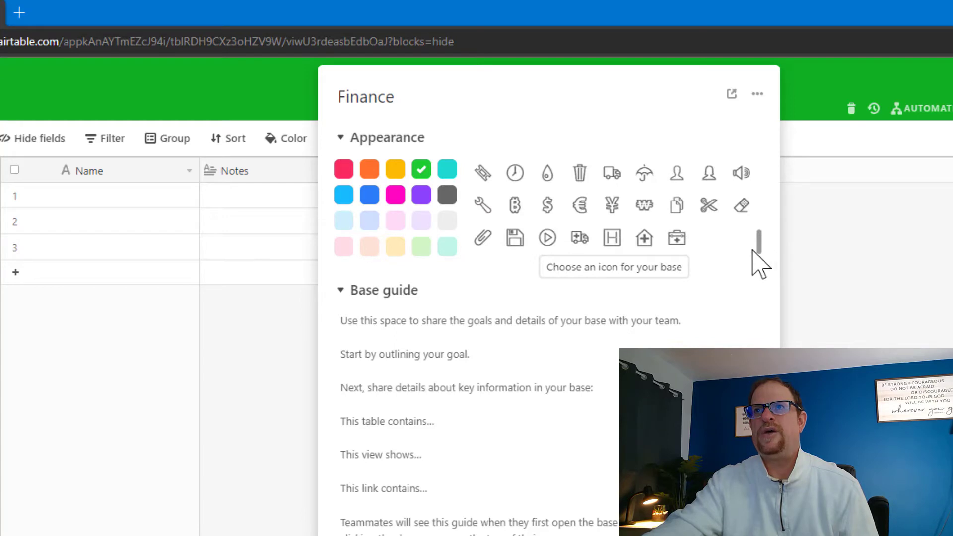
pyautogui.click(548, 206)
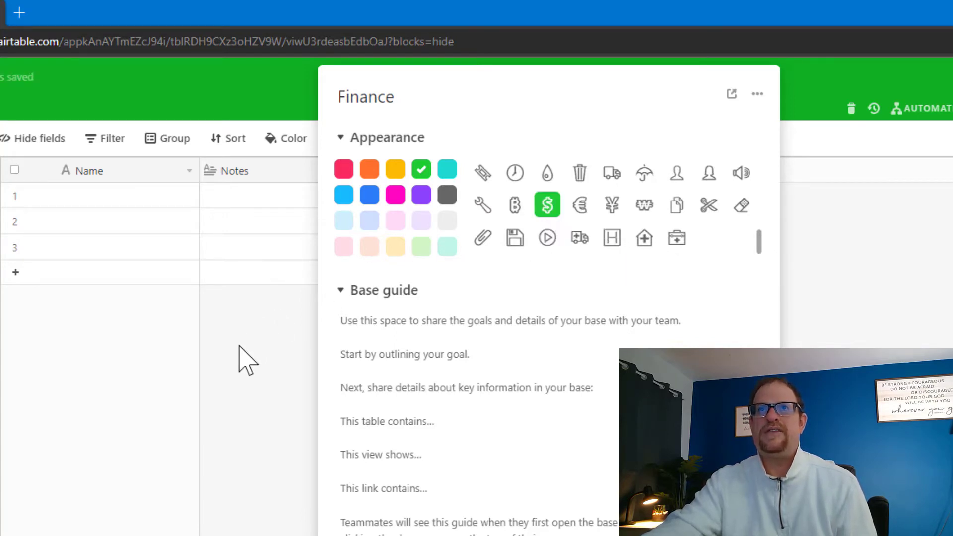
pyautogui.click(245, 360)
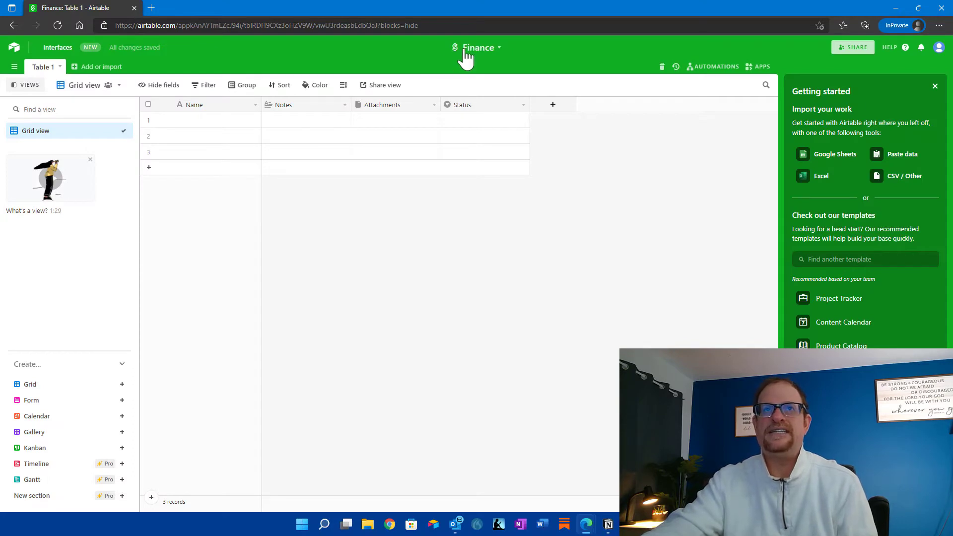
# Return to the bases overview and create a second workspace named Business Workspace
pyautogui.click(16, 52)
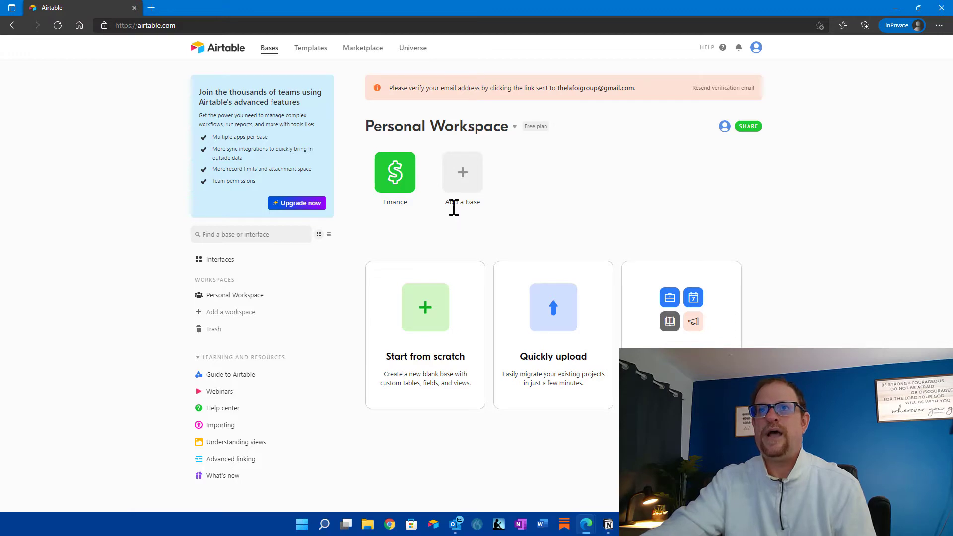
pyautogui.rightClick(422, 228)
pyautogui.click(641, 459)
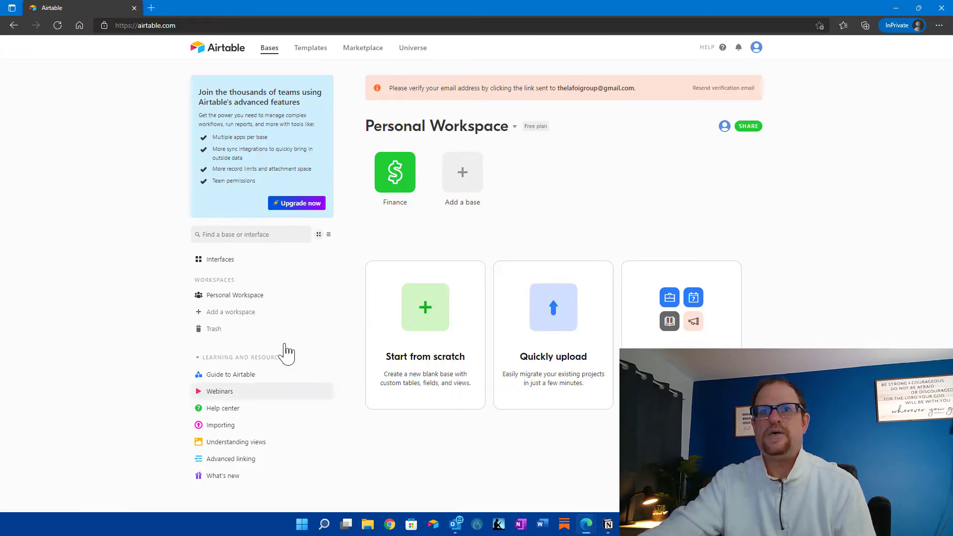
pyautogui.click(236, 313)
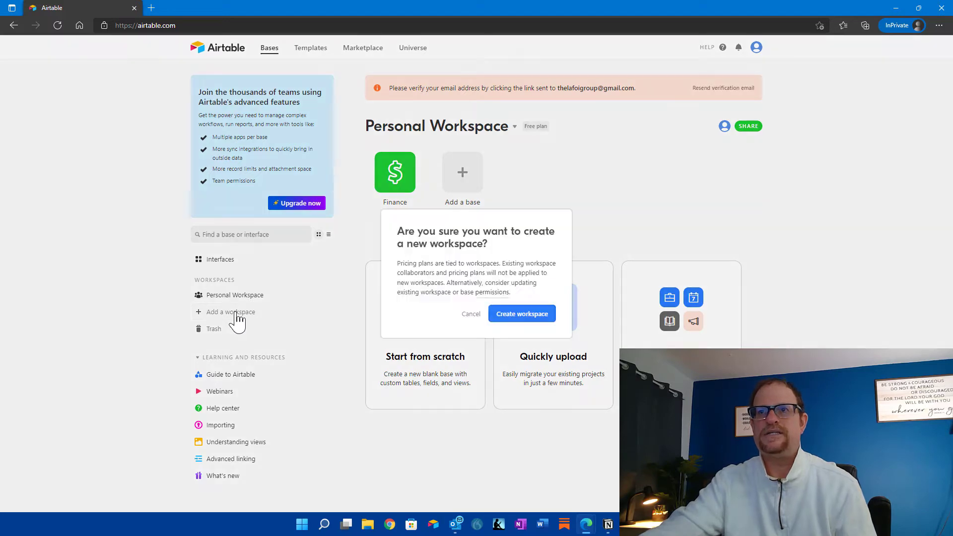
pyautogui.click(522, 314)
pyautogui.write('Business Workspace')
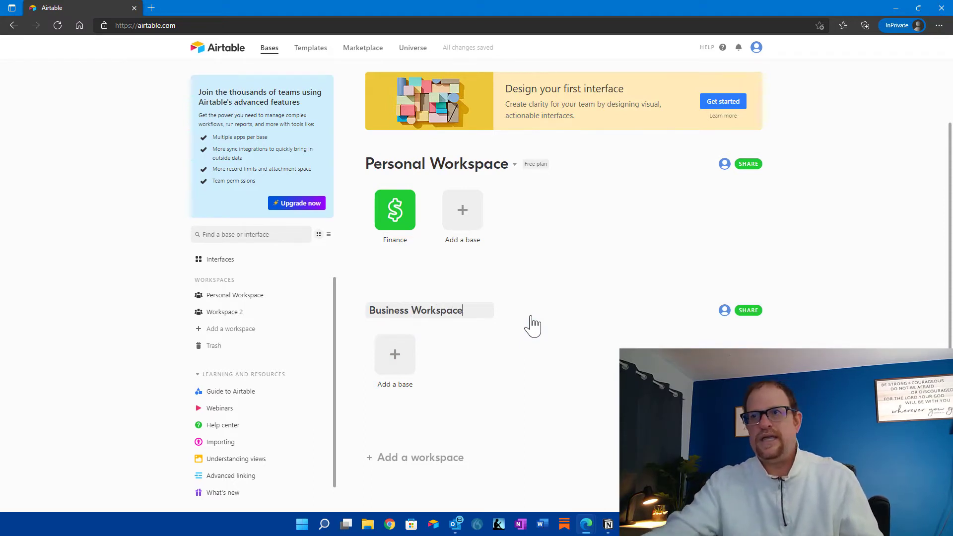
pyautogui.press('Return')
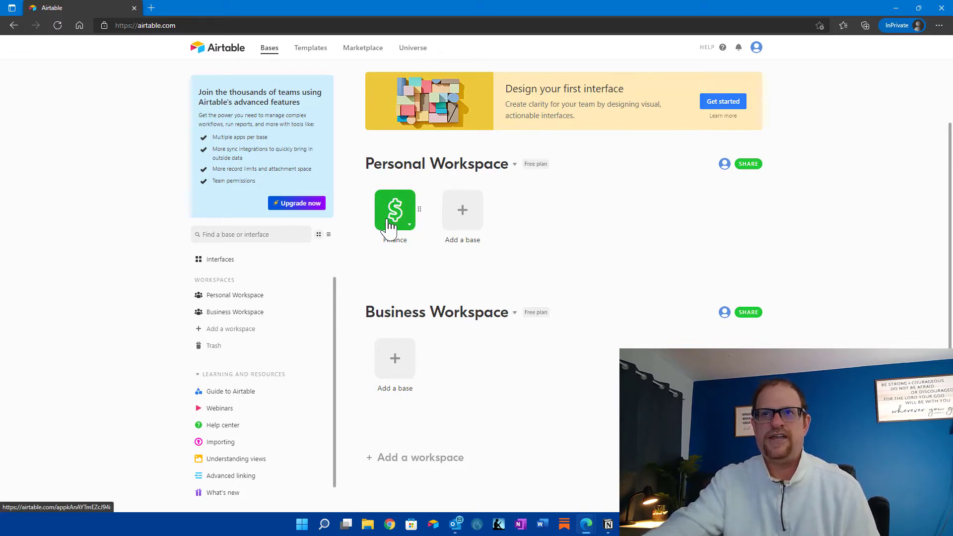
# Add a new base to the Personal Workspace and name it Items for Insurance
pyautogui.click(467, 211)
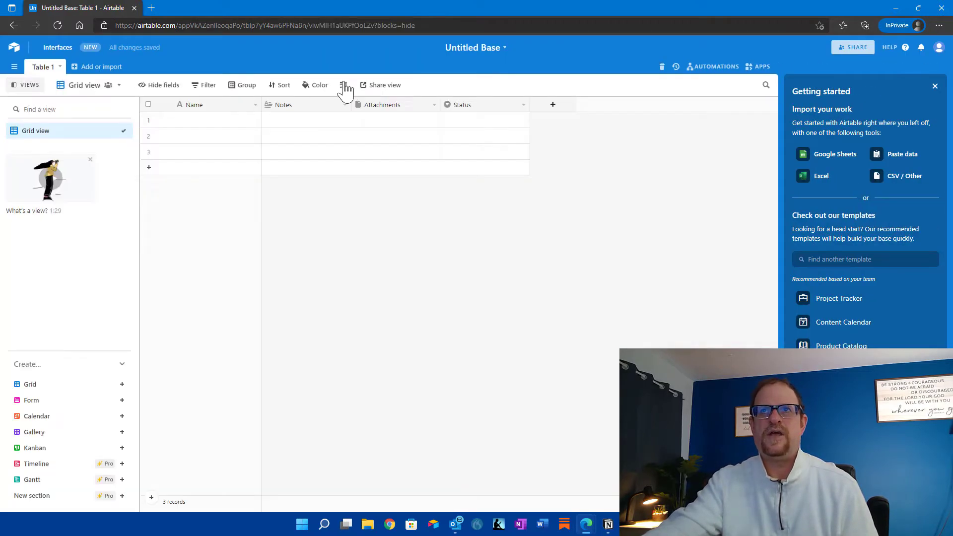
pyautogui.click(505, 50)
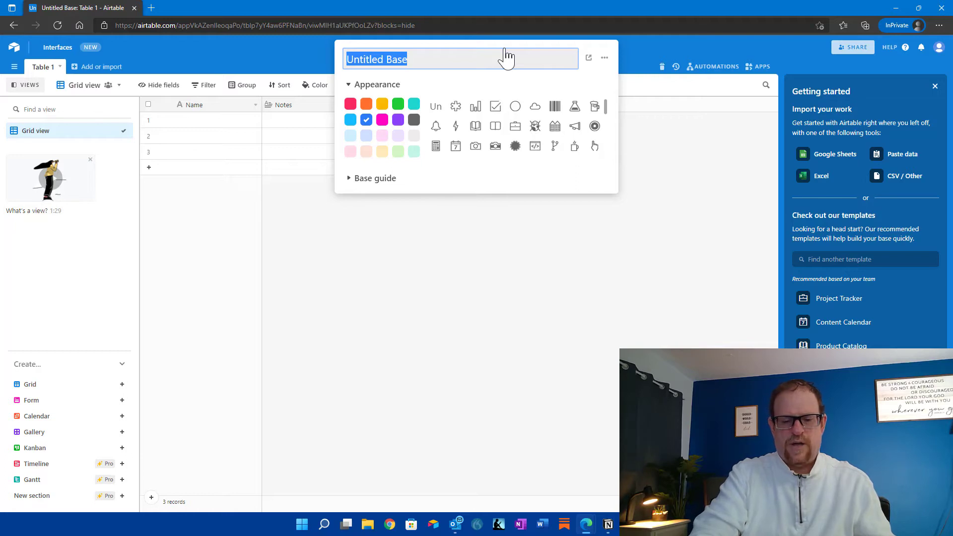
pyautogui.write('P')
pyautogui.press('BackSpace')
pyautogui.write('Ite')
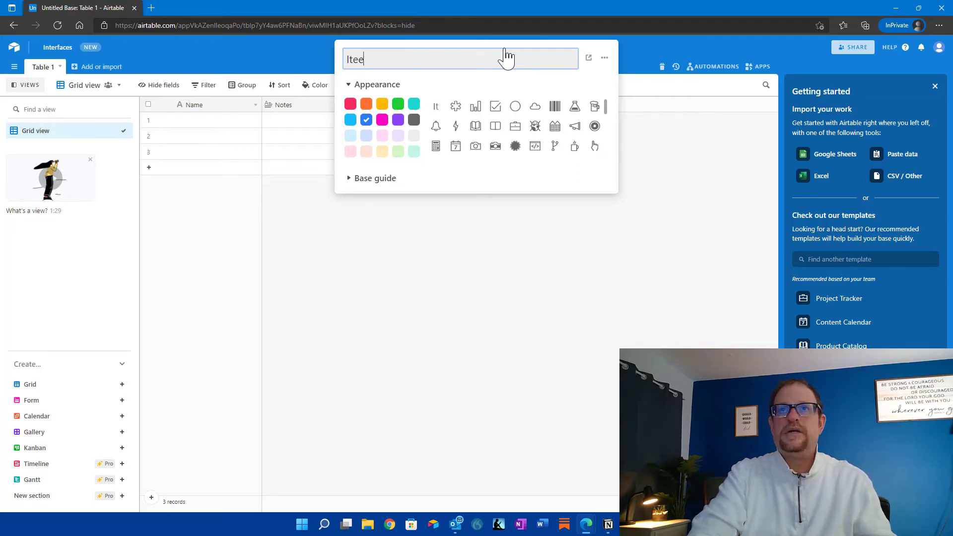
pyautogui.write('ms for Insuranc')
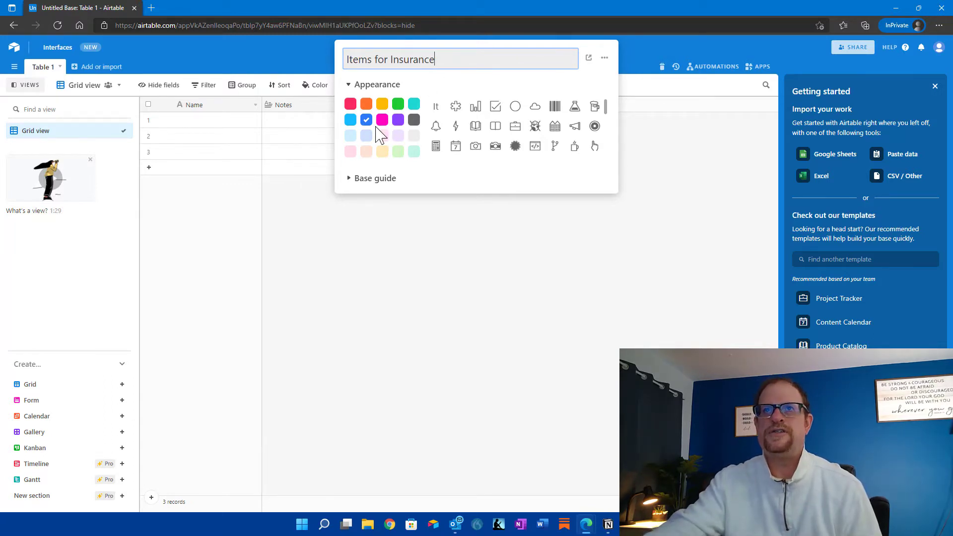
# Give the Items for Insurance base a bright red color and a filled briefcase icon
pyautogui.click(350, 104)
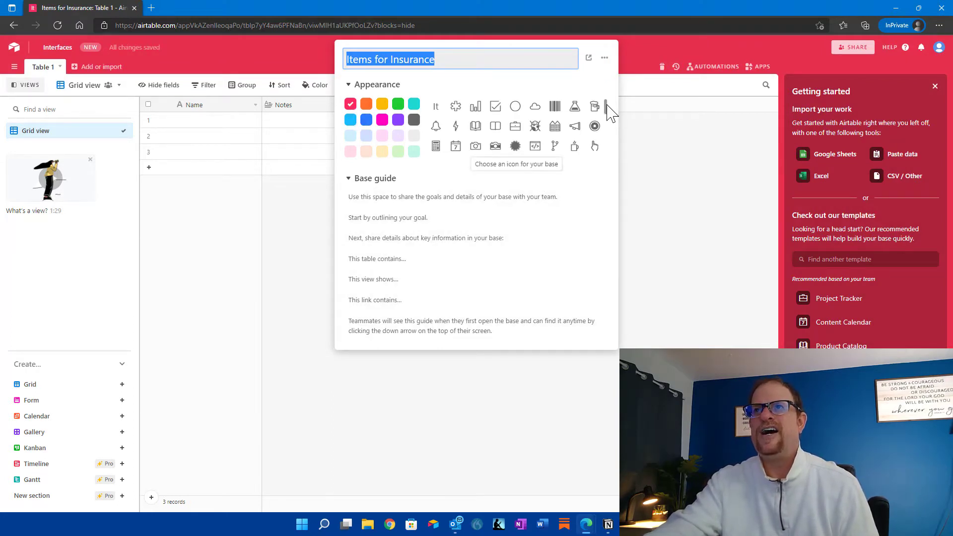
pyautogui.moveTo(607, 106); pyautogui.dragTo(602, 143)
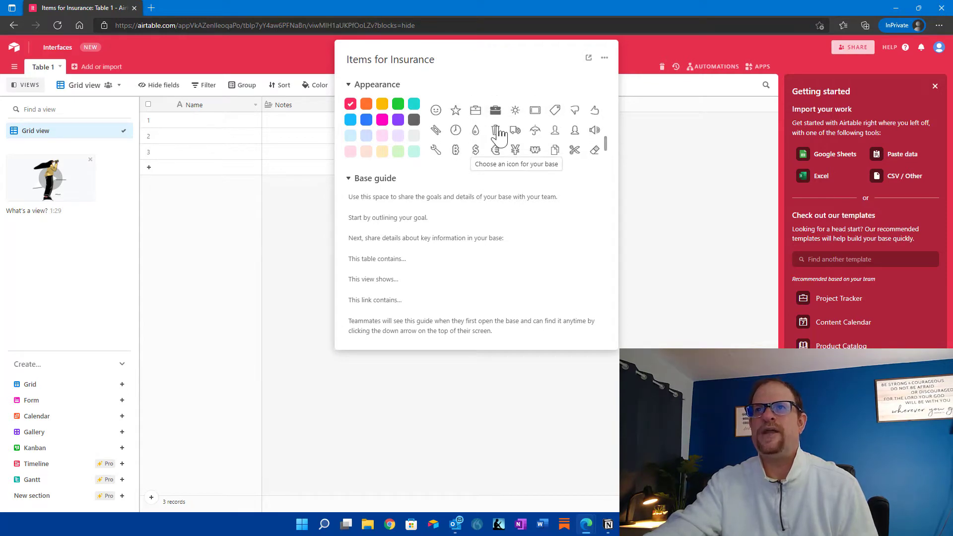
pyautogui.click(494, 110)
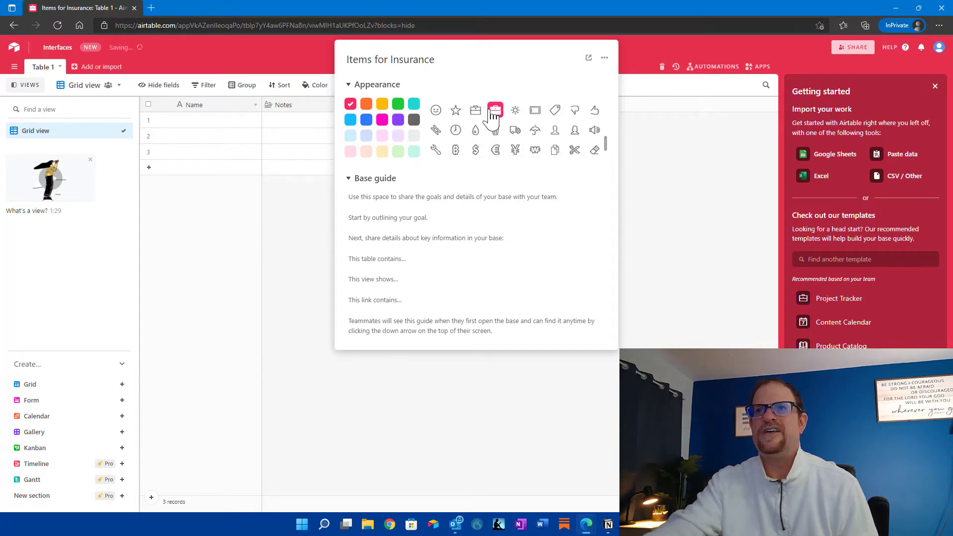
pyautogui.click(490, 448)
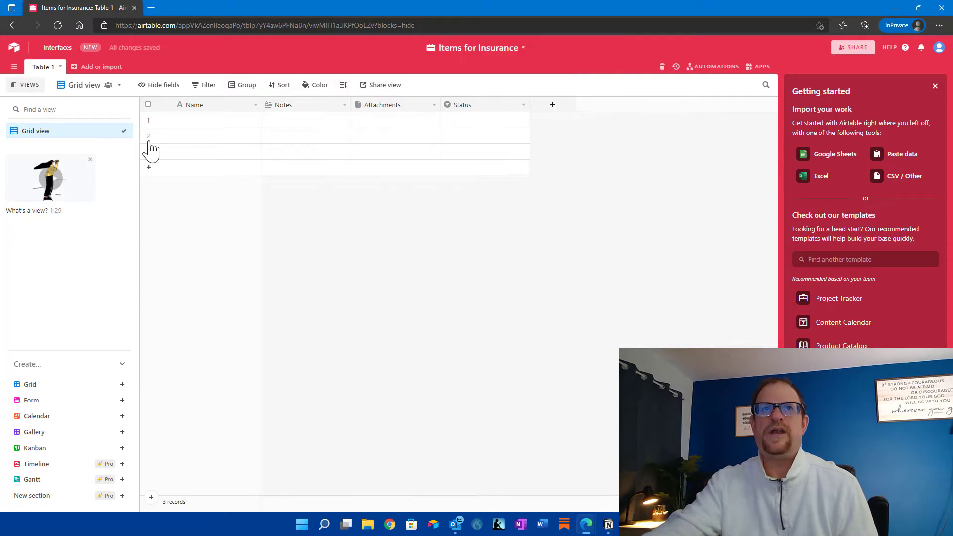
# Open the Finance base from the bases overview and rename its Name field to Bills
pyautogui.click(12, 50)
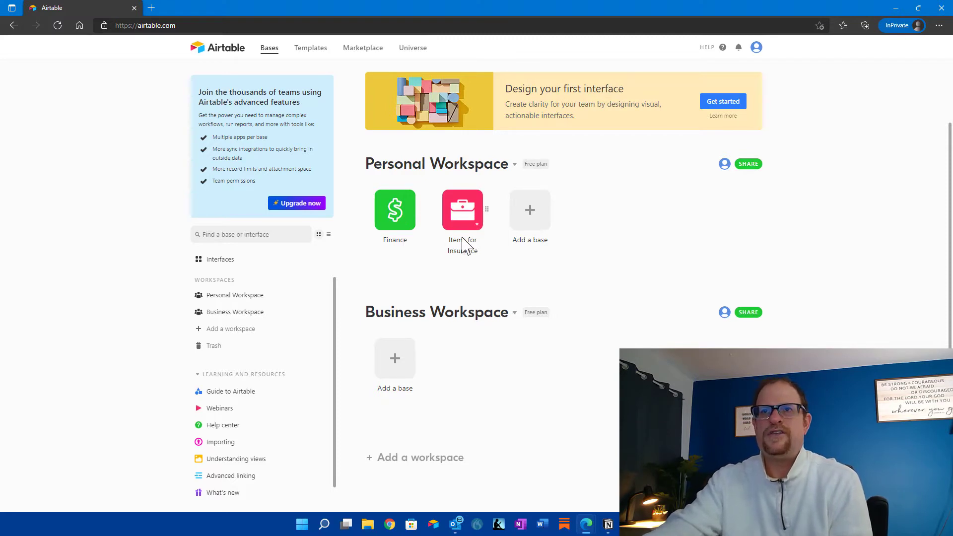
pyautogui.click(395, 212)
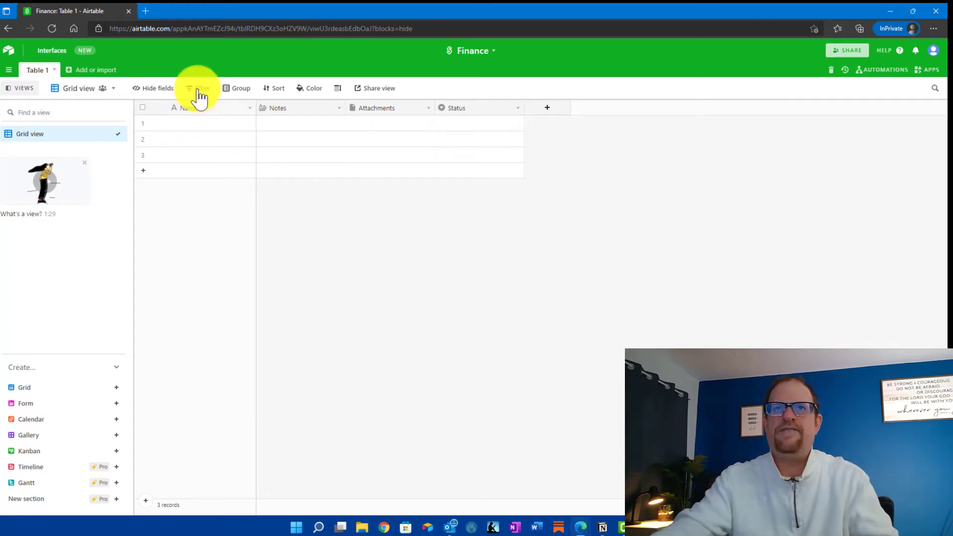
pyautogui.click(250, 108)
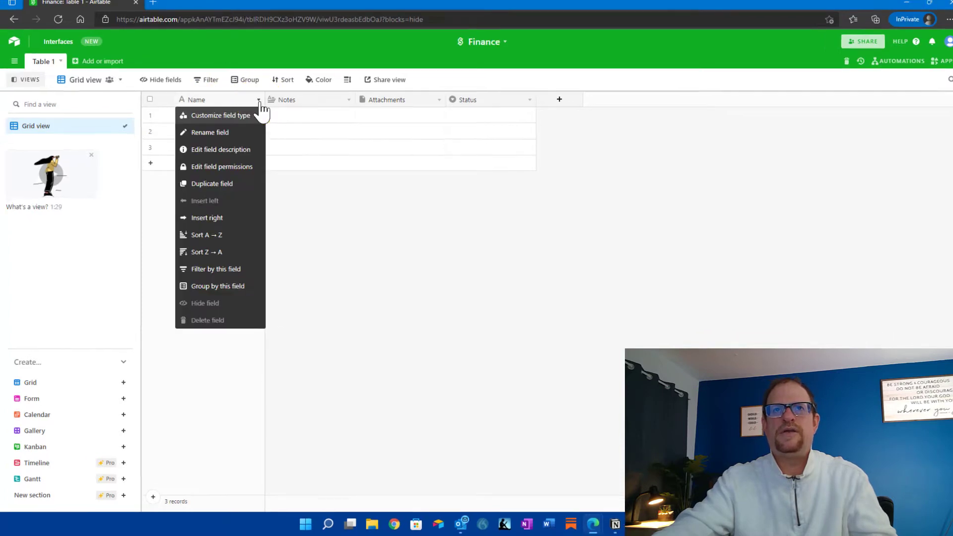
pyautogui.click(228, 133)
pyautogui.write('Bills')
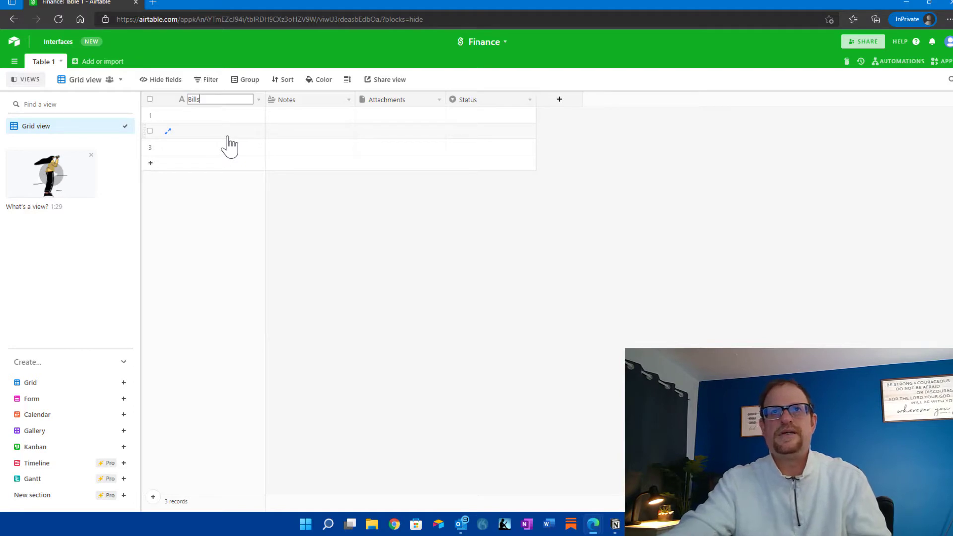
pyautogui.click(228, 137)
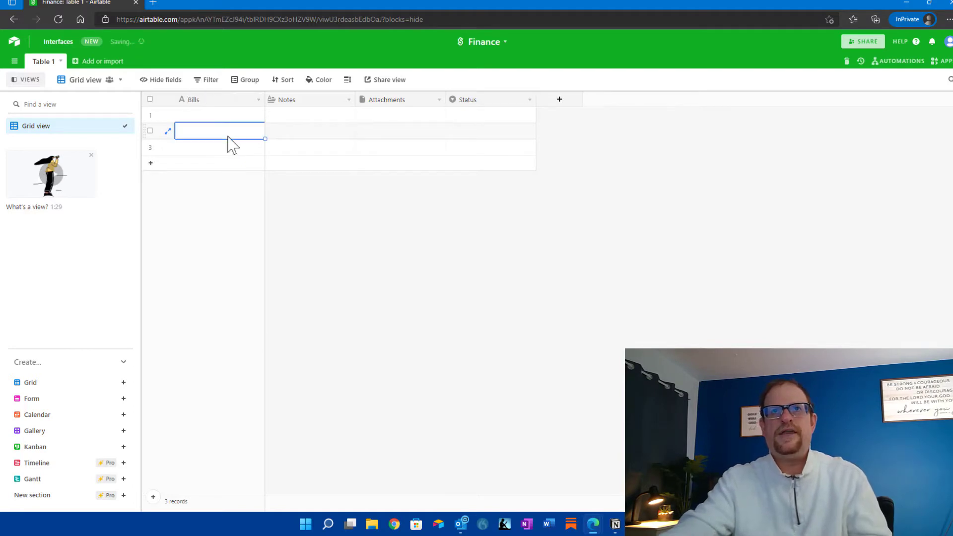
# Enter Mortage and Electricty as the first two records in the Bills field
pyautogui.click(194, 118)
pyautogui.write('Mortage')
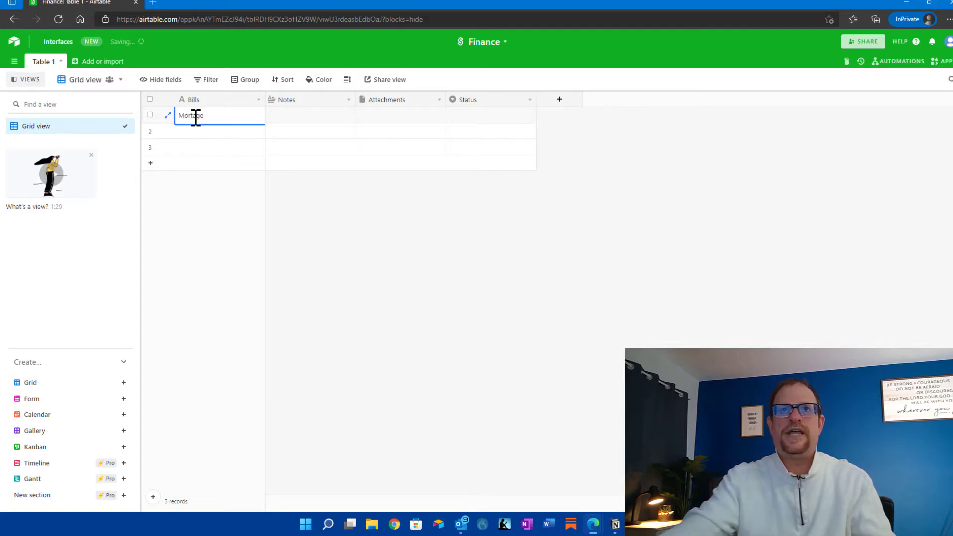
pyautogui.click(195, 131)
pyautogui.write('Electricty')
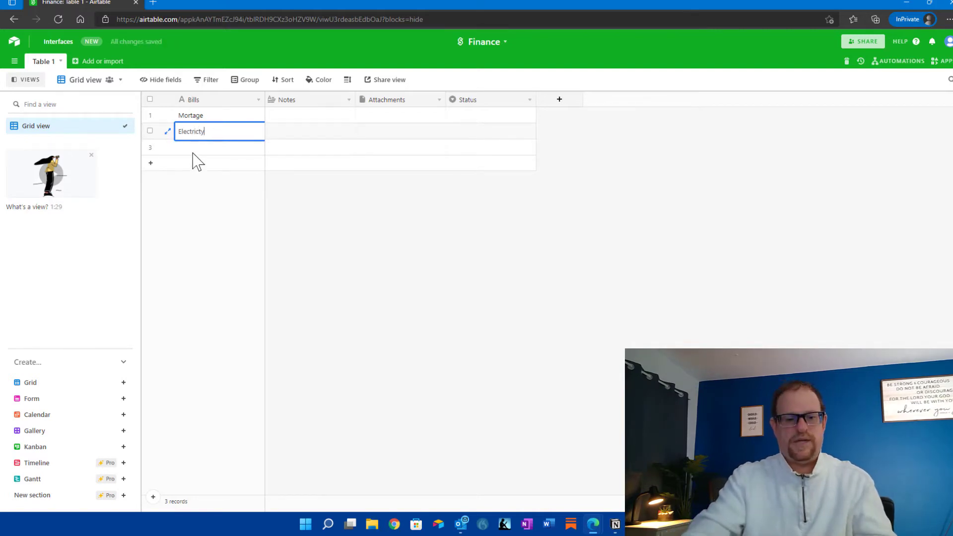
pyautogui.click(193, 148)
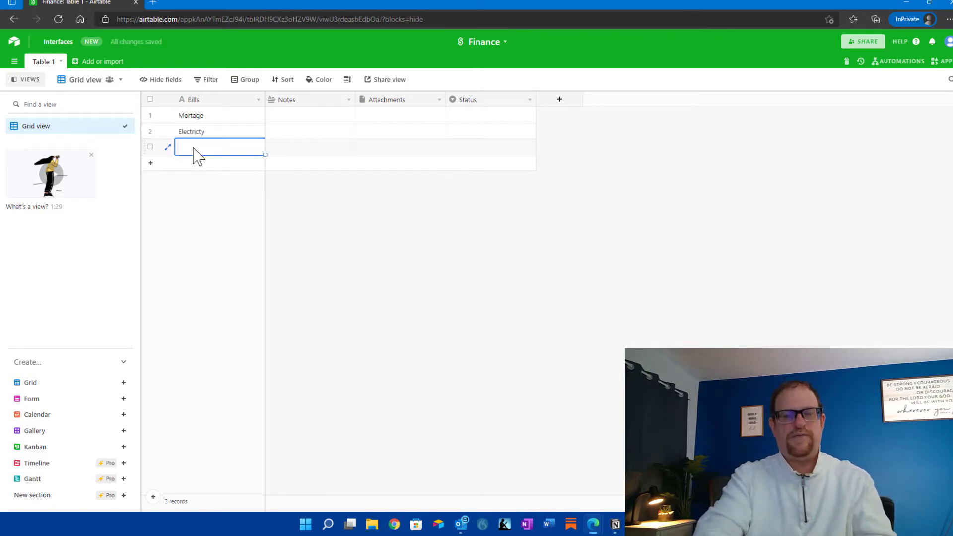
# Add Water and Cell Phone as the third and fourth records in the Bills field
pyautogui.write('Water')
pyautogui.click(187, 178)
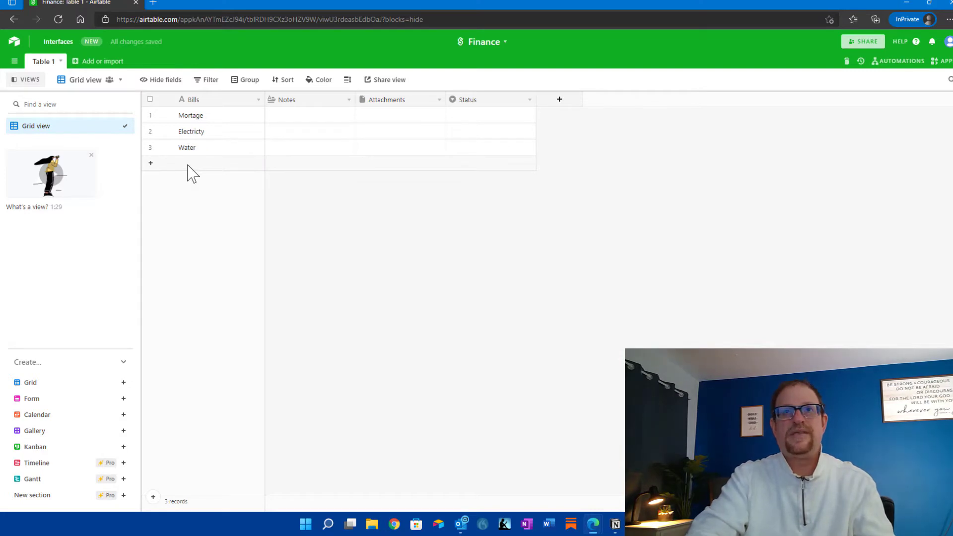
pyautogui.click(187, 166)
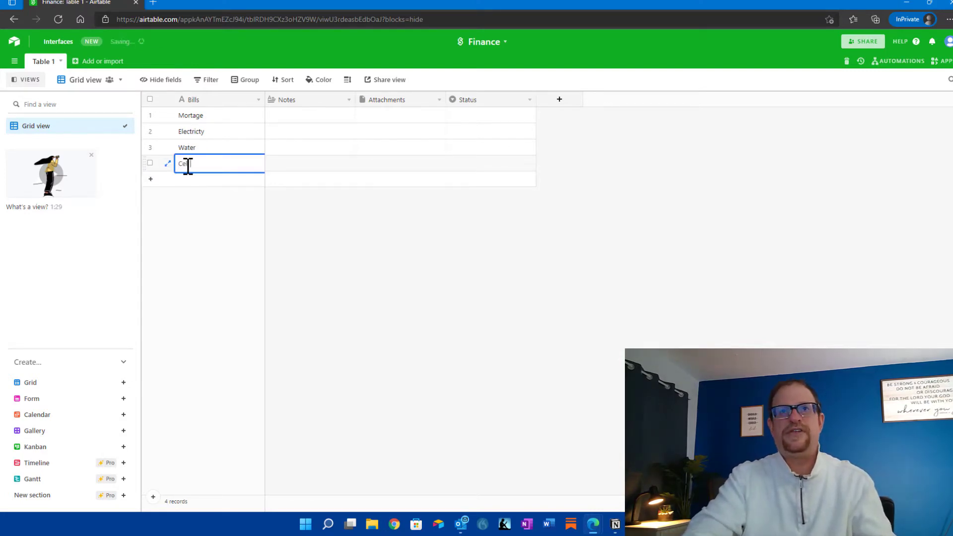
pyautogui.click(457, 320)
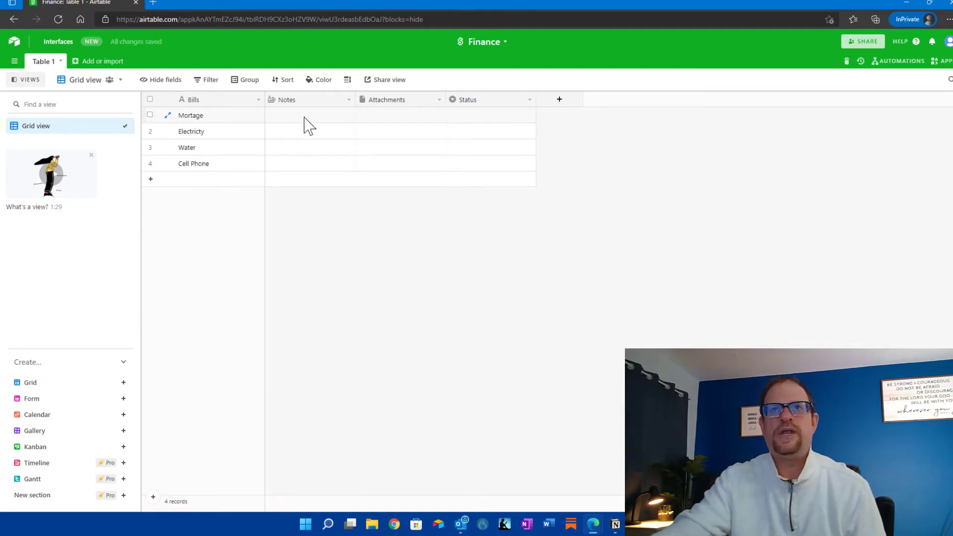
# Customize the Notes field and change its type from long text to Currency
pyautogui.click(349, 100)
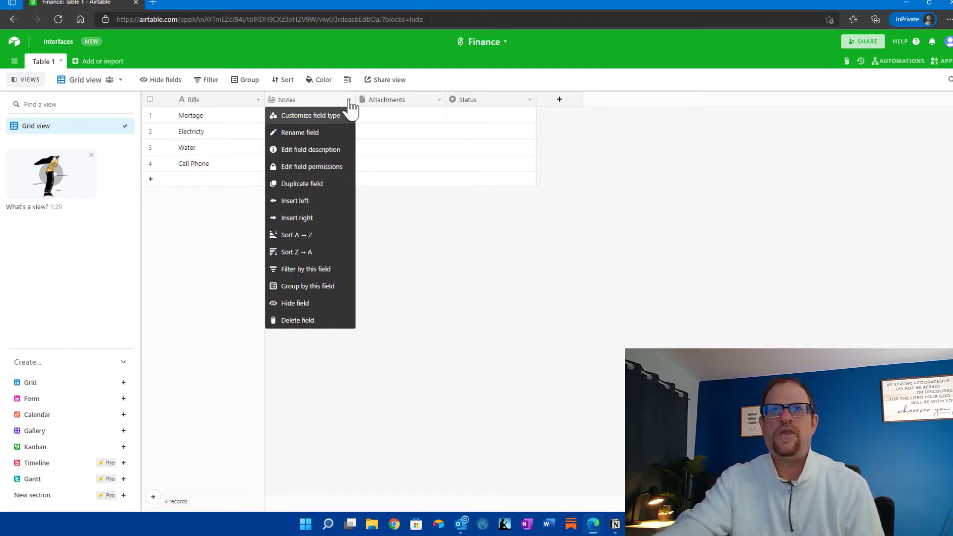
pyautogui.click(310, 101)
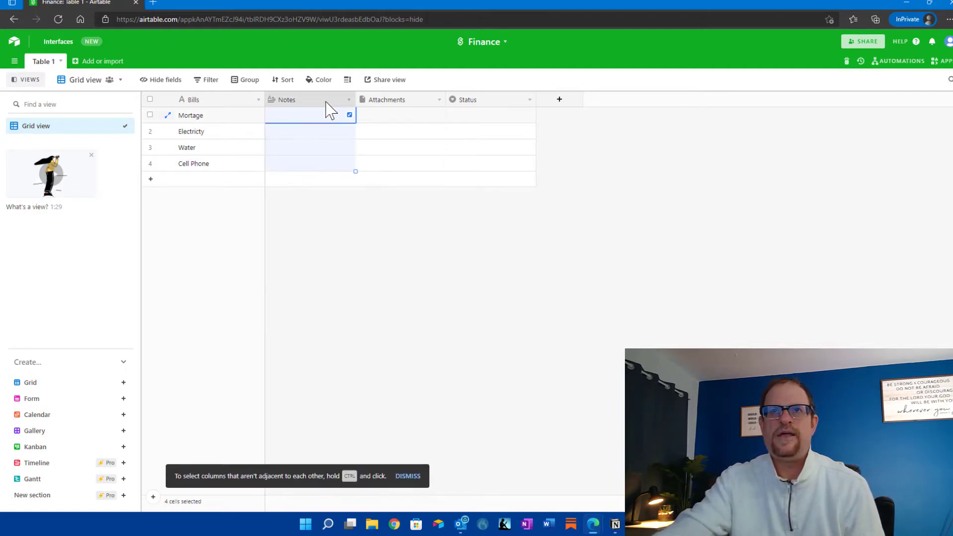
pyautogui.click(348, 100)
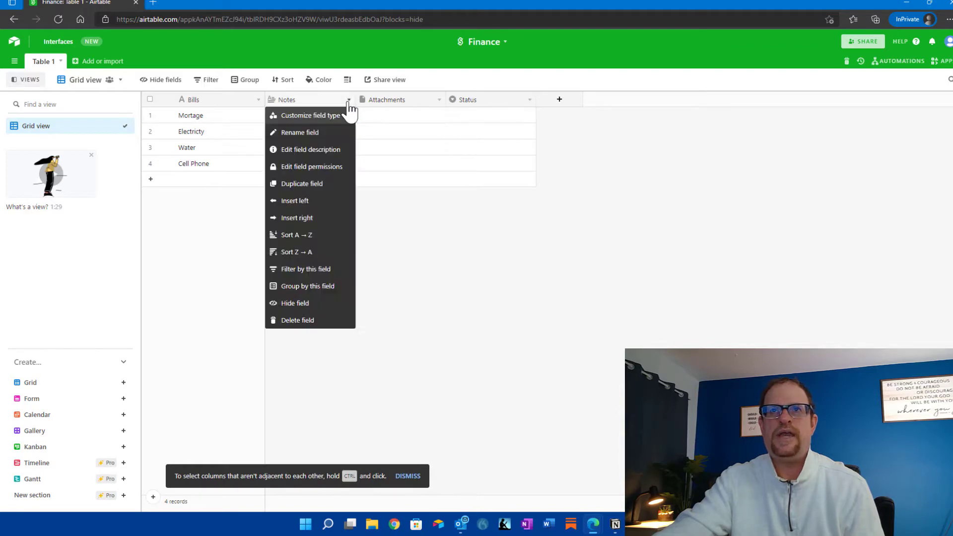
pyautogui.click(317, 120)
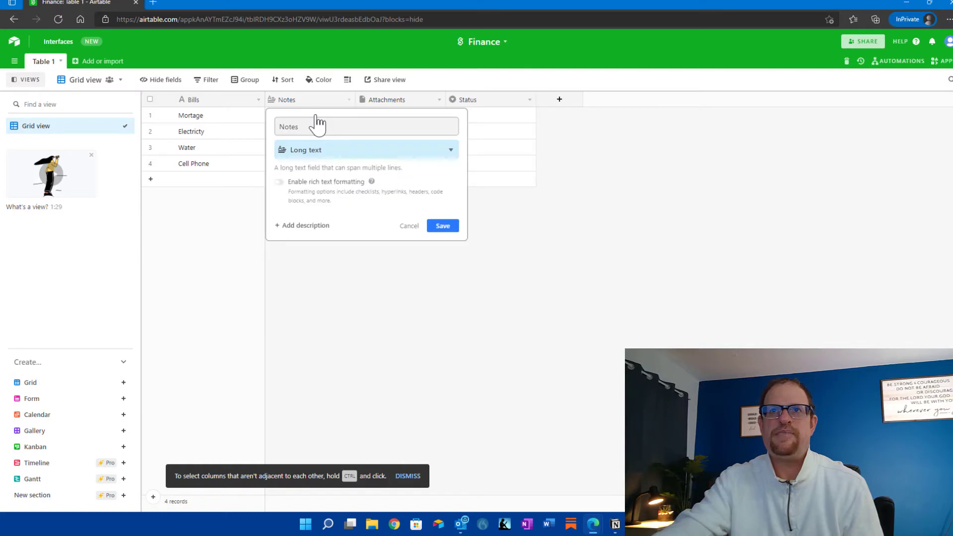
pyautogui.click(447, 152)
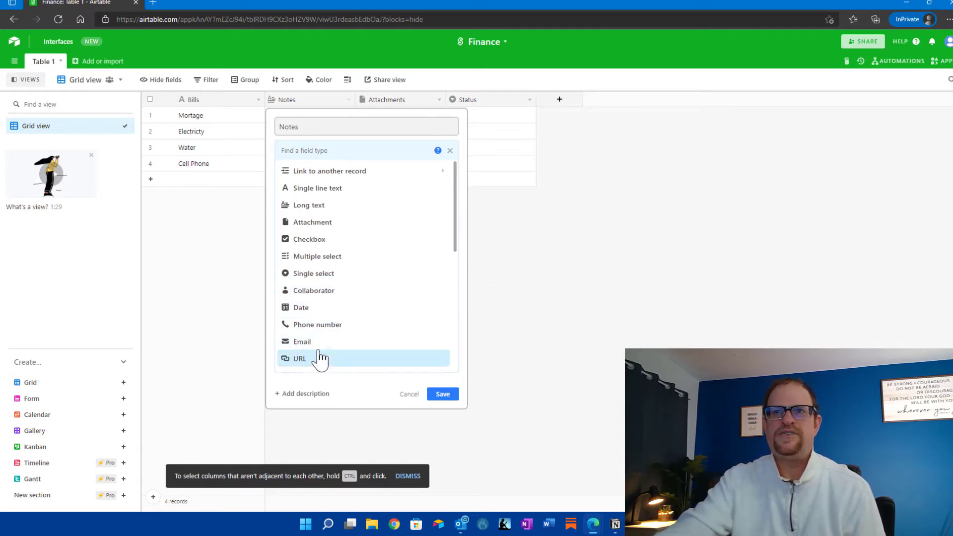
pyautogui.scroll(-2, 453, 268)
pyautogui.scroll(-6, 452, 278)
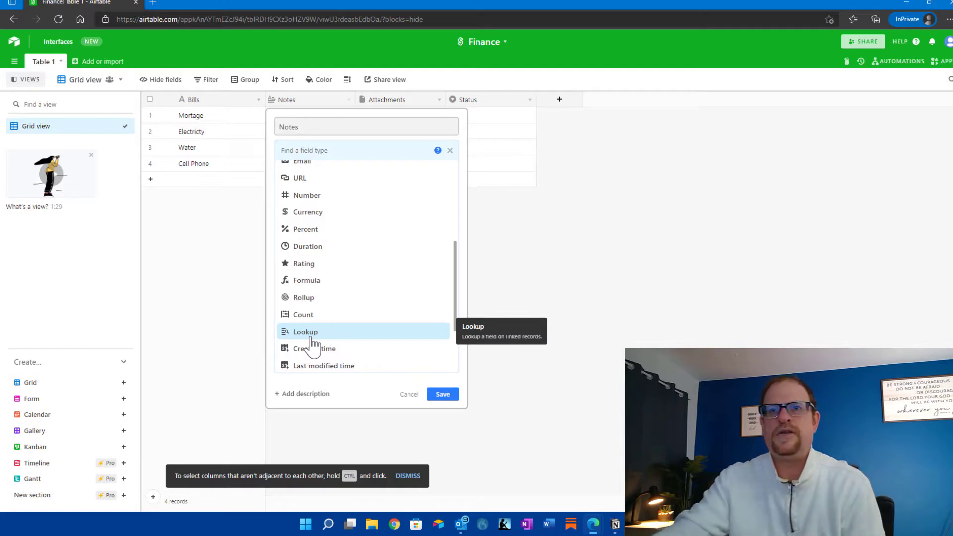
pyautogui.scroll(-3, 312, 342)
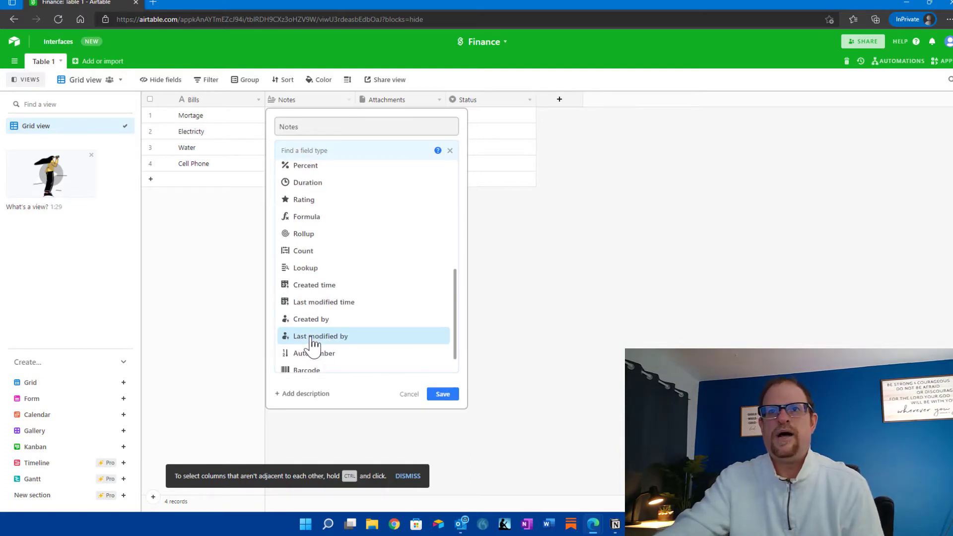
pyautogui.scroll(6, 312, 343)
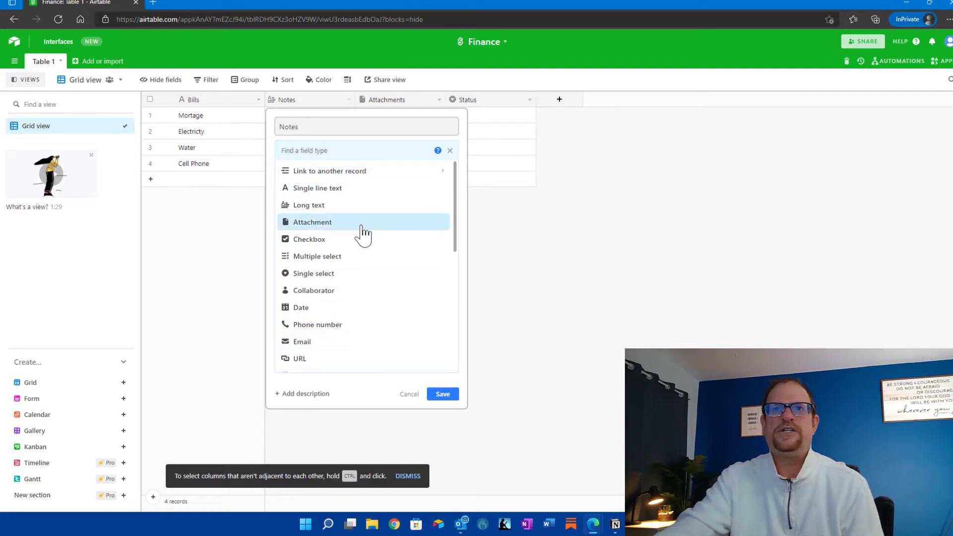
pyautogui.scroll(-3, 362, 235)
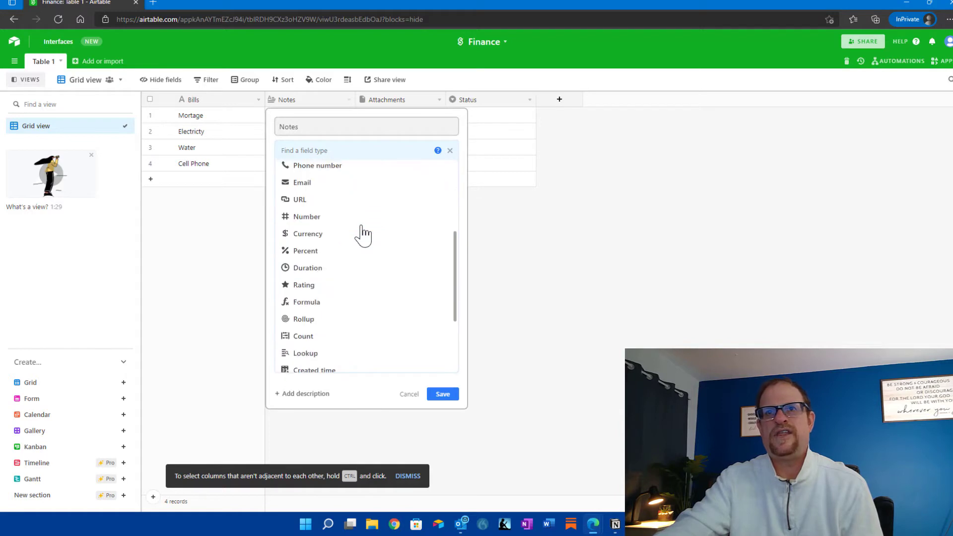
pyautogui.click(314, 236)
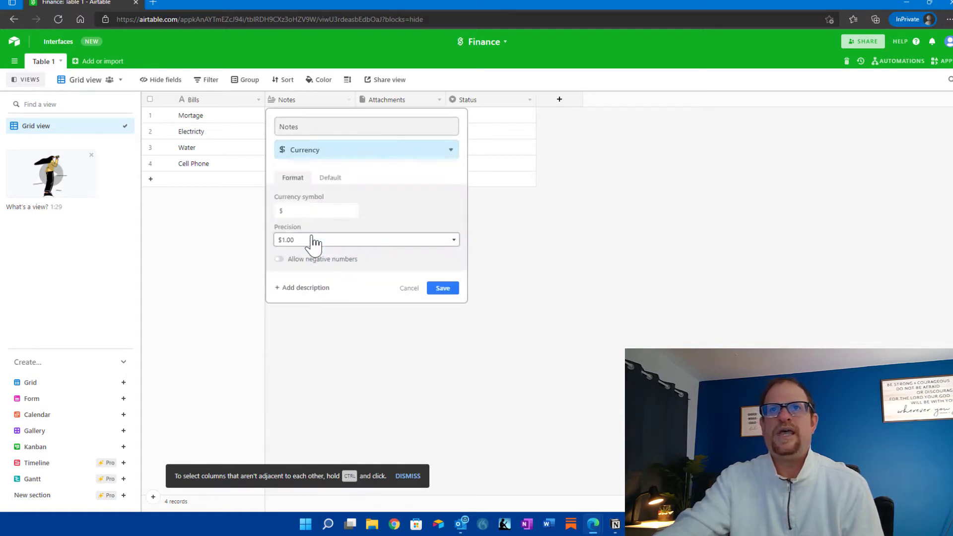
# Name the currency field Amount, set its precision to $1.00, and save the field
pyautogui.doubleClick(306, 125)
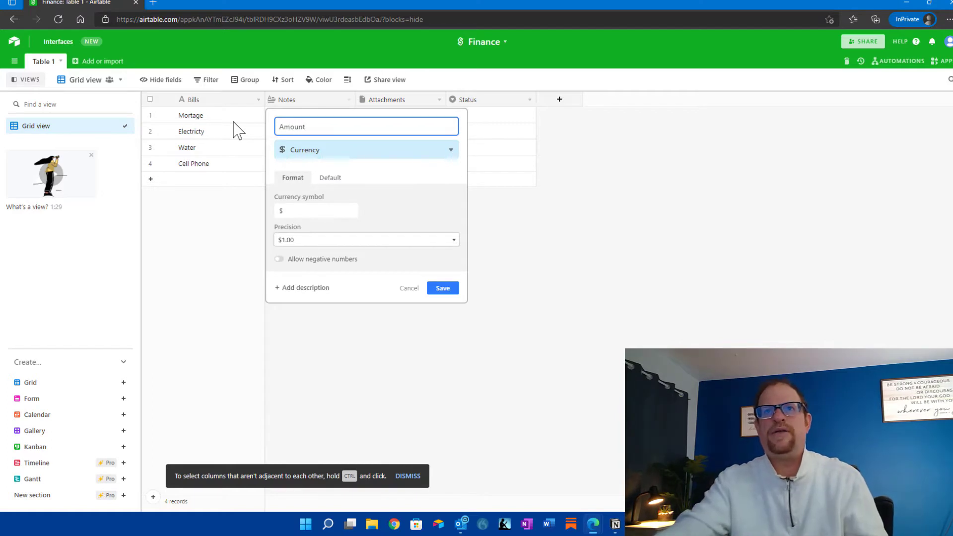
pyautogui.doubleClick(293, 210)
pyautogui.click(310, 243)
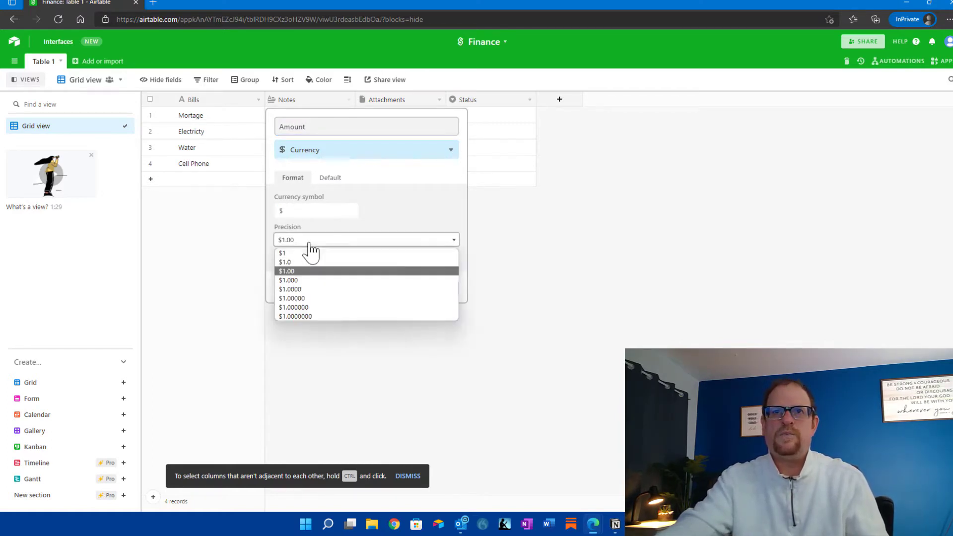
pyautogui.click(298, 271)
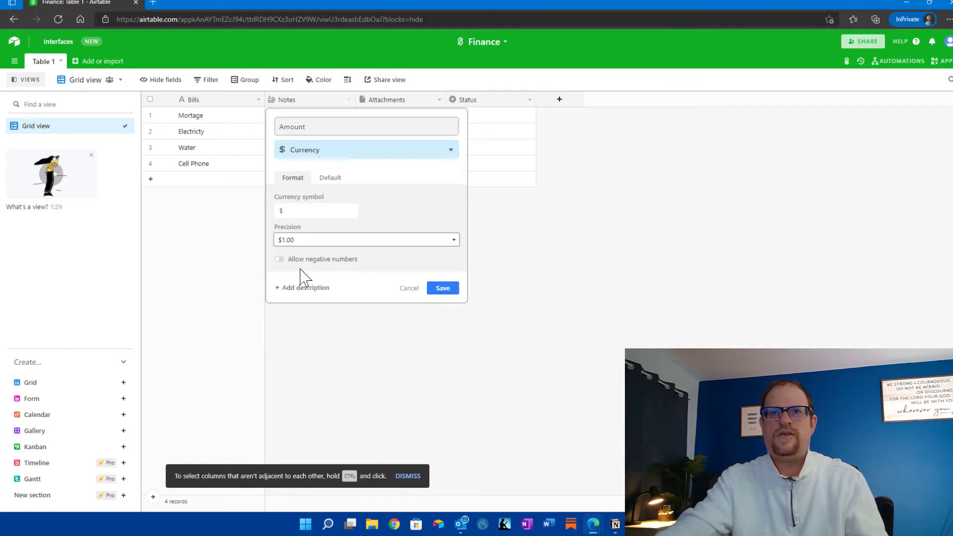
pyautogui.click(457, 293)
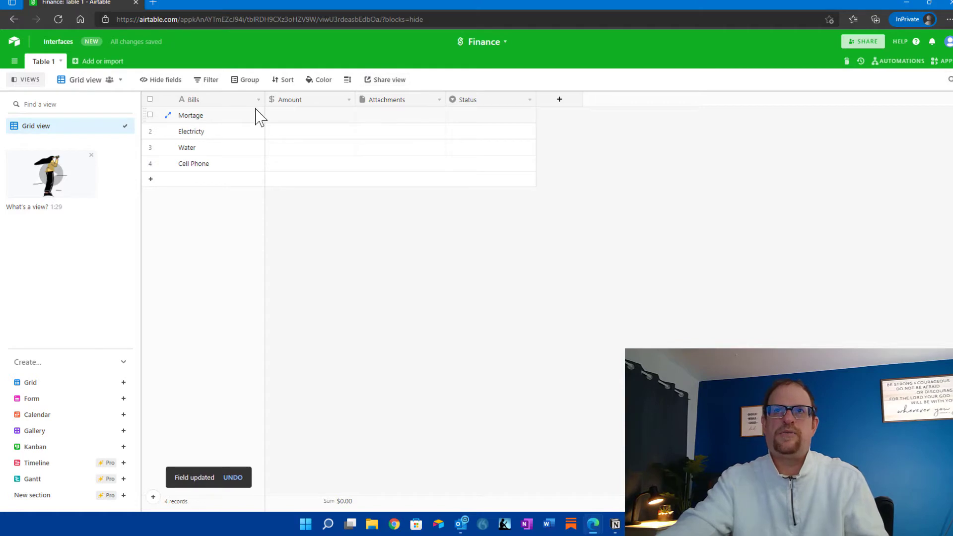
# Open the Attachments field for customizing and change its name to Due Date
pyautogui.click(440, 101)
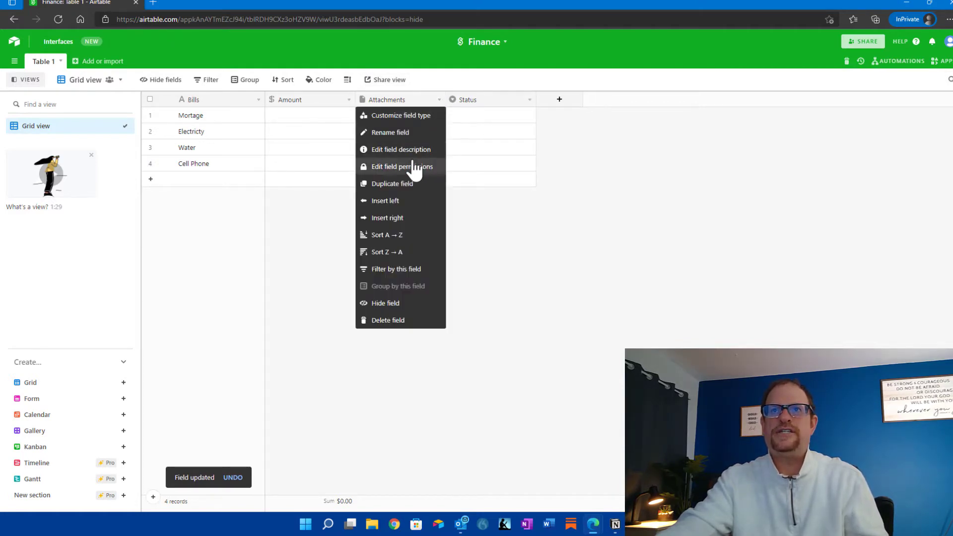
pyautogui.click(419, 117)
pyautogui.doubleClick(422, 131)
pyautogui.write('Du')
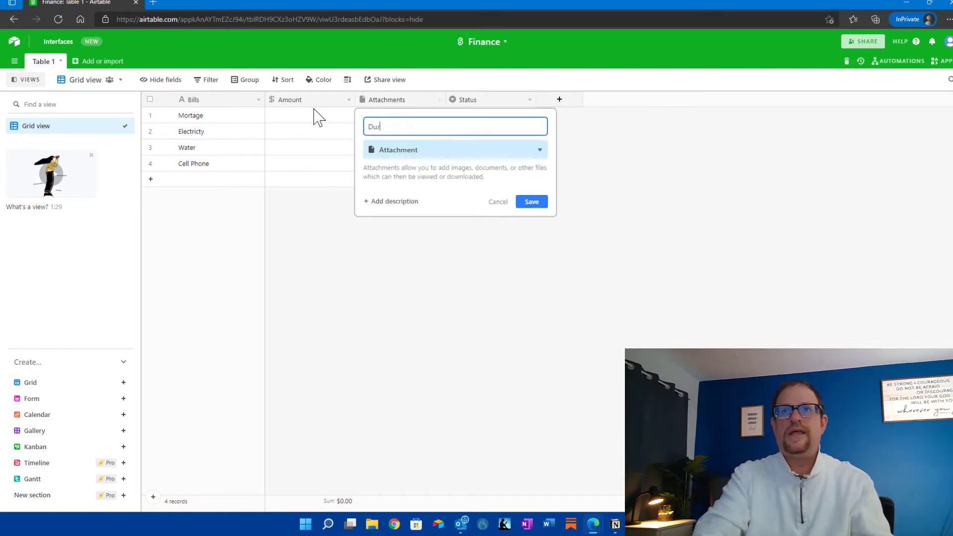
pyautogui.write('e C')
pyautogui.press('BackSpace')
pyautogui.write('Date')
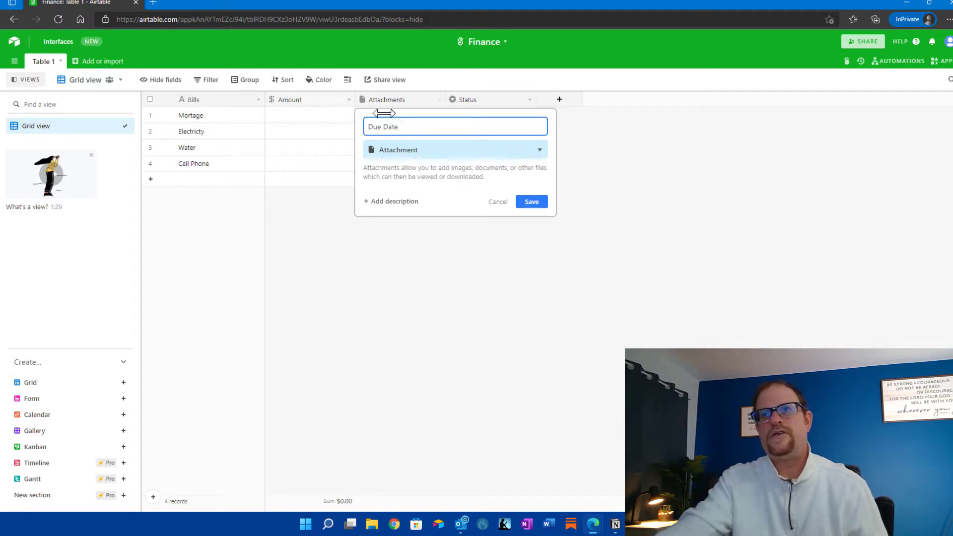
# Set the Due Date field's type to Date and save the field
pyautogui.click(542, 153)
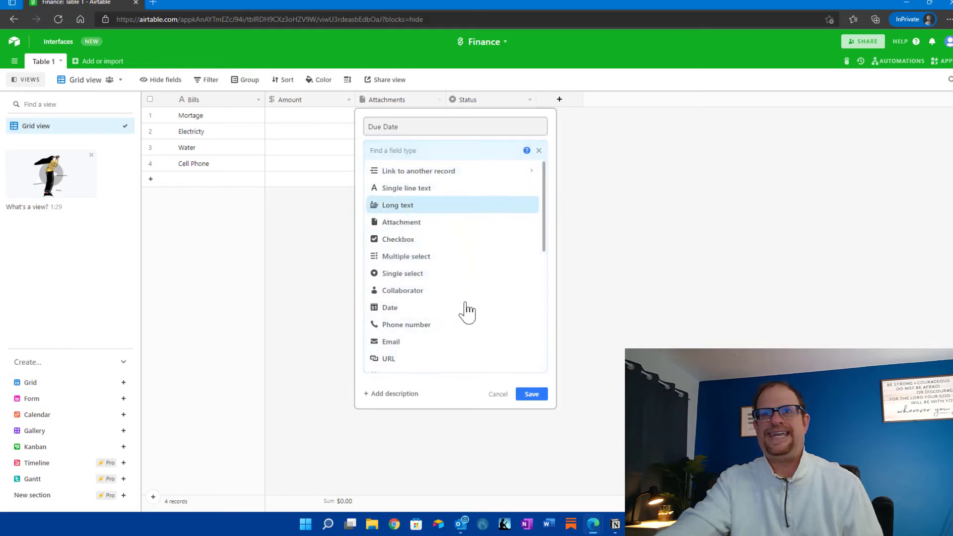
pyautogui.scroll(-5, 418, 298)
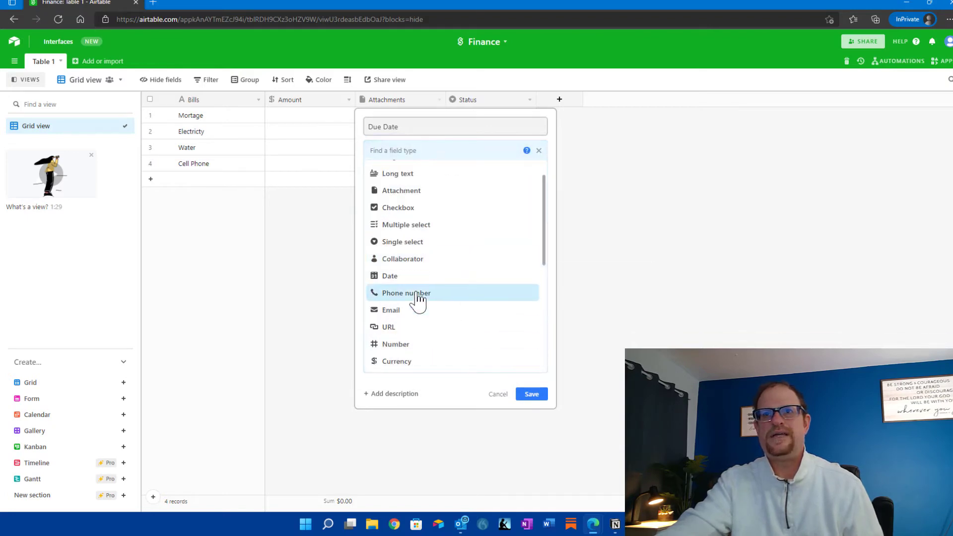
pyautogui.scroll(5, 419, 298)
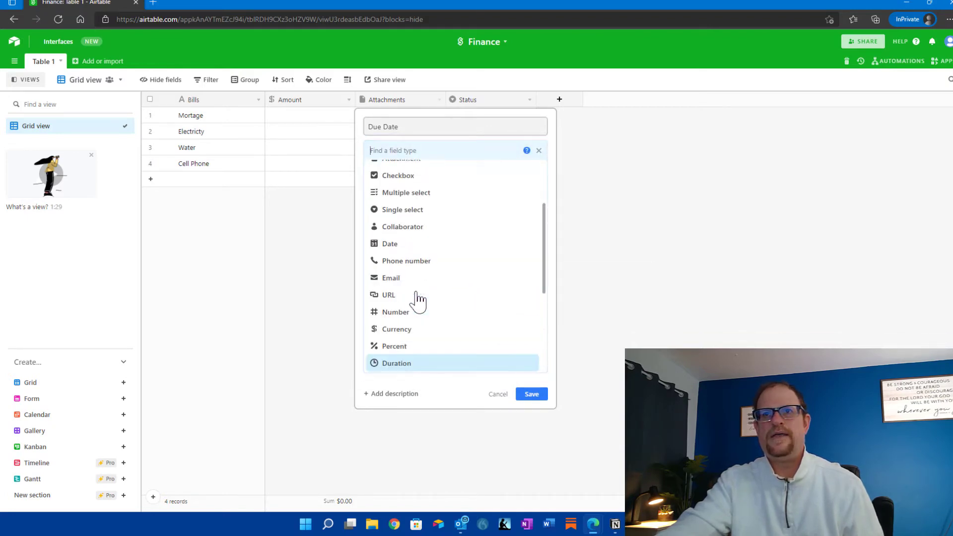
pyautogui.click(417, 282)
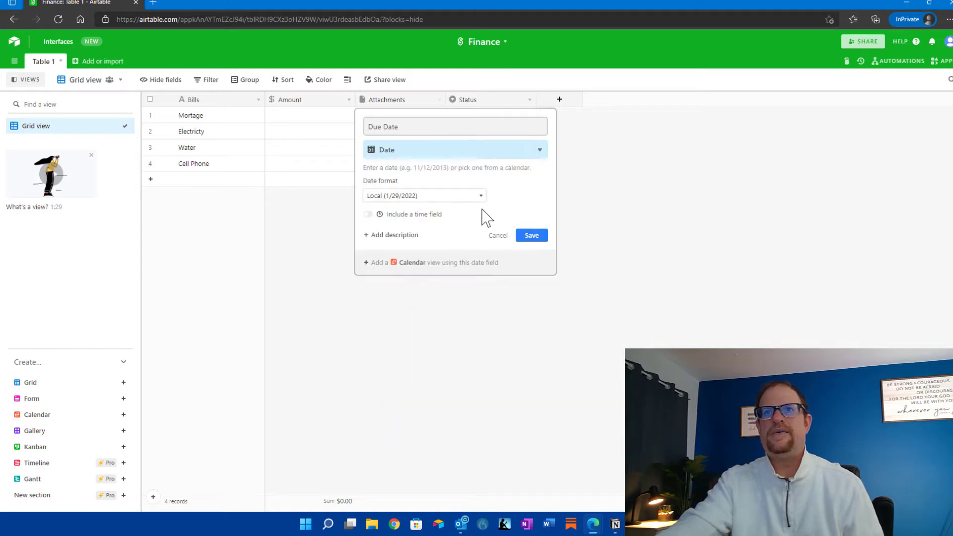
pyautogui.click(531, 236)
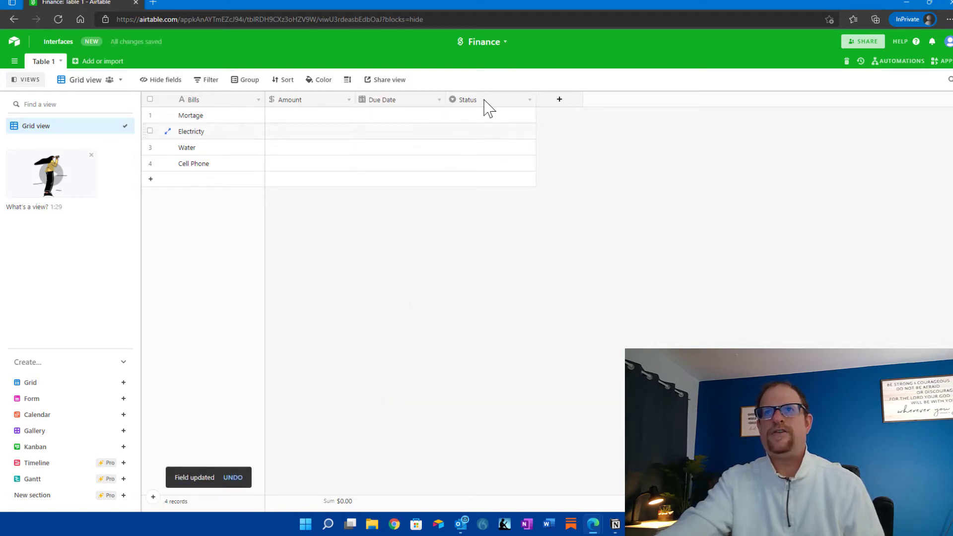
# Customize the Status field and change its type to Checkbox
pyautogui.click(529, 100)
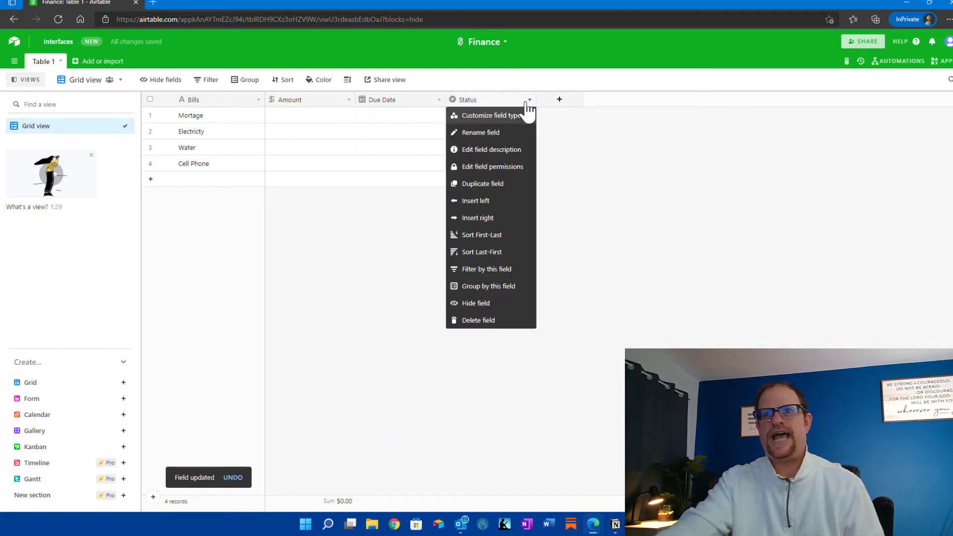
pyautogui.click(492, 117)
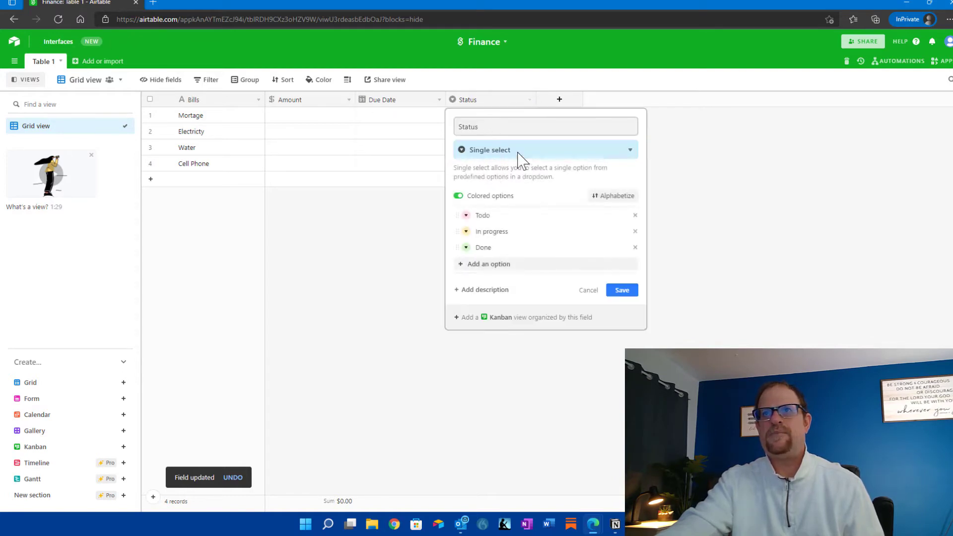
pyautogui.click(567, 151)
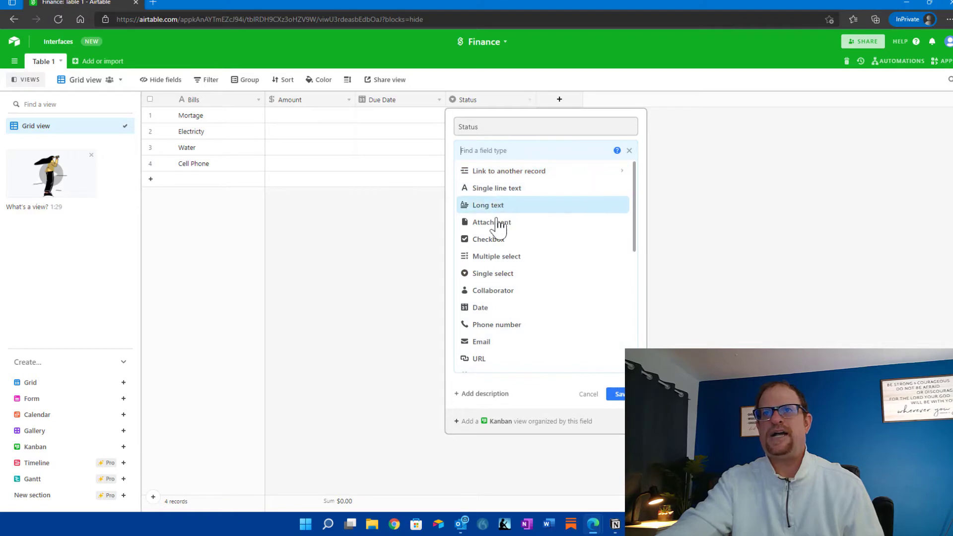
pyautogui.click(488, 239)
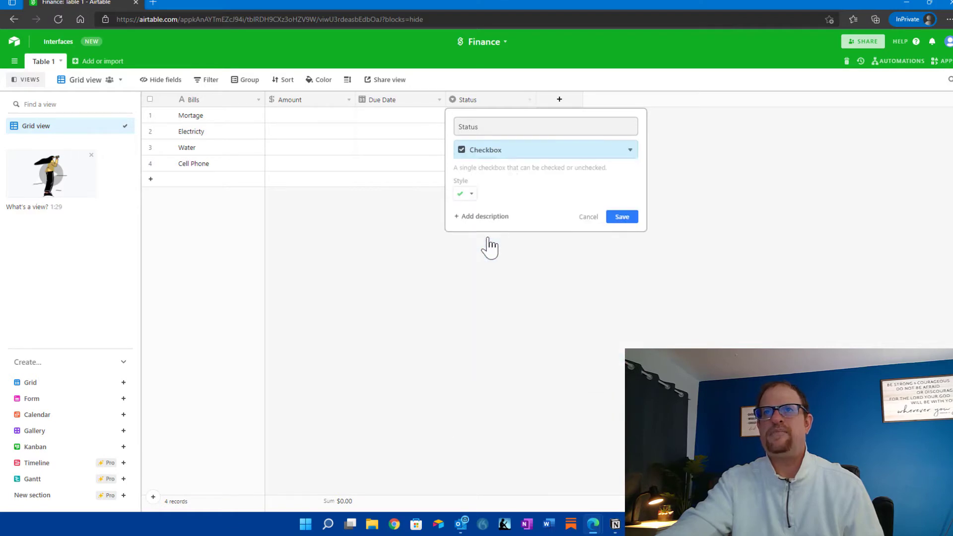
# Name the checkbox field Paid? and save the field
pyautogui.click(486, 124)
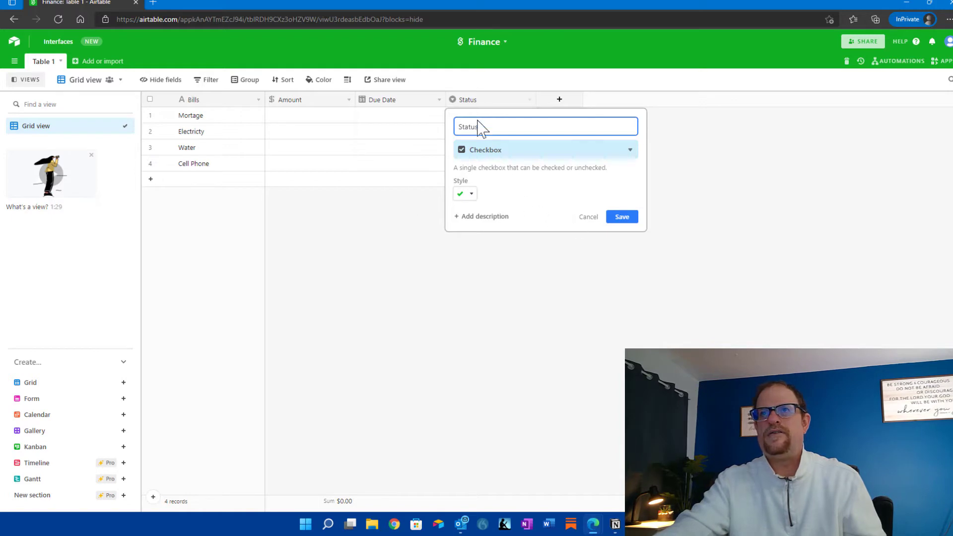
pyautogui.doubleClick(481, 127)
pyautogui.write('Paid?')
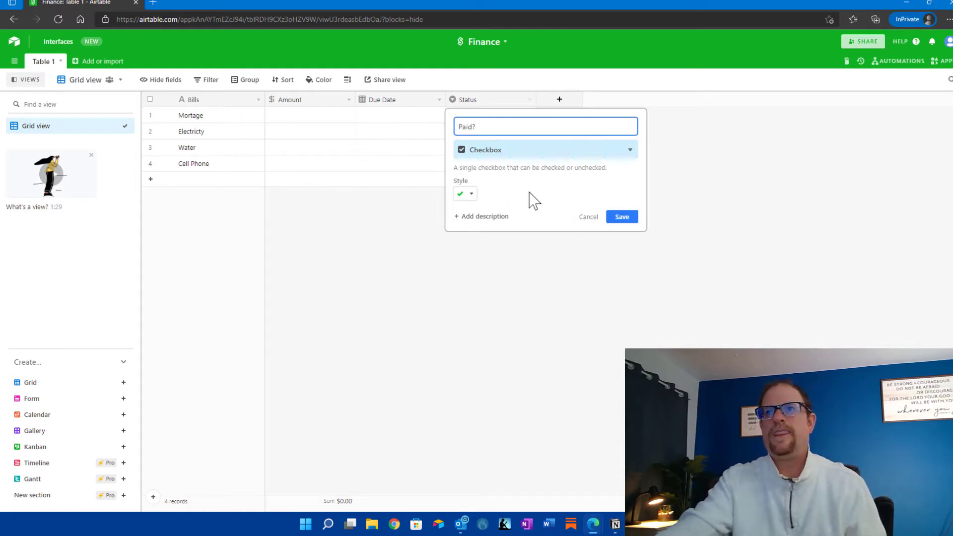
pyautogui.click(620, 221)
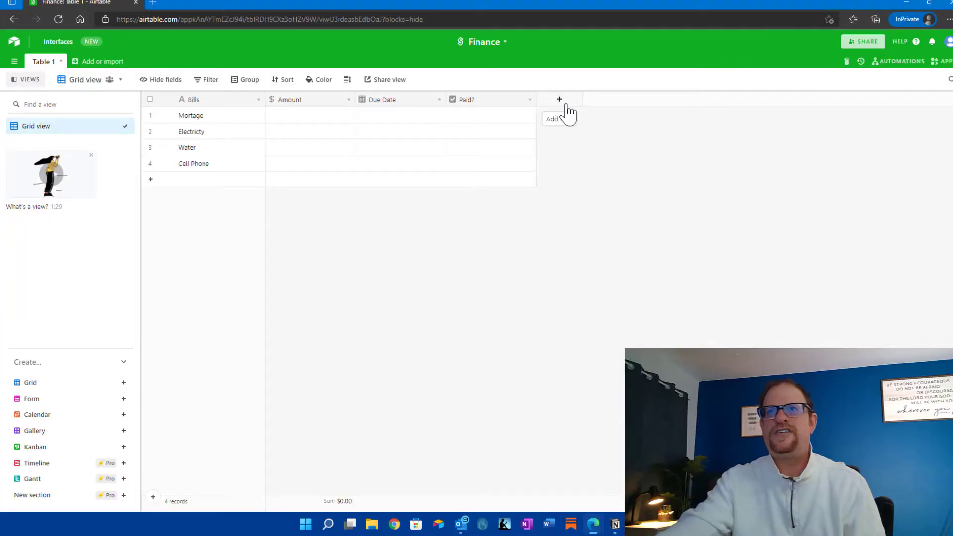
# Add a single select field named Account with a teal option called Personal
pyautogui.click(560, 102)
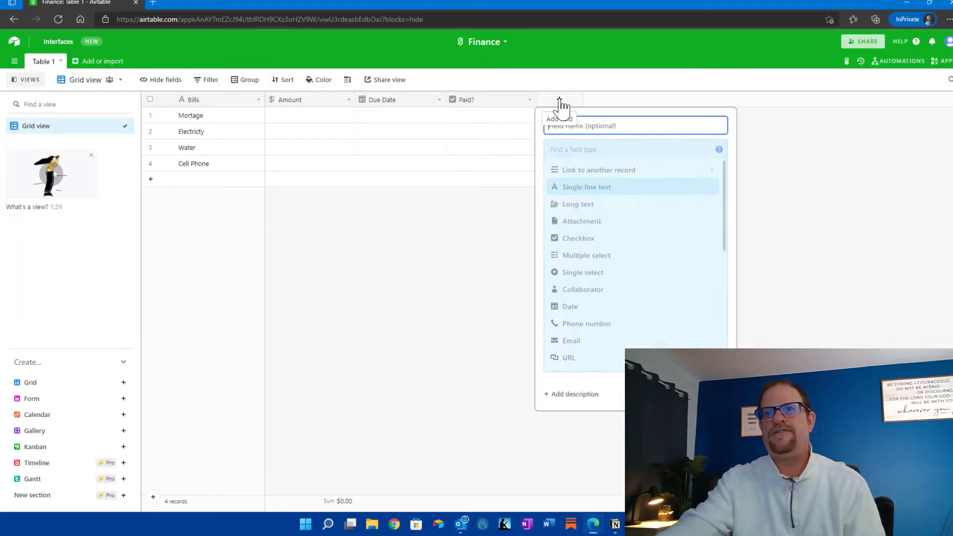
pyautogui.click(589, 274)
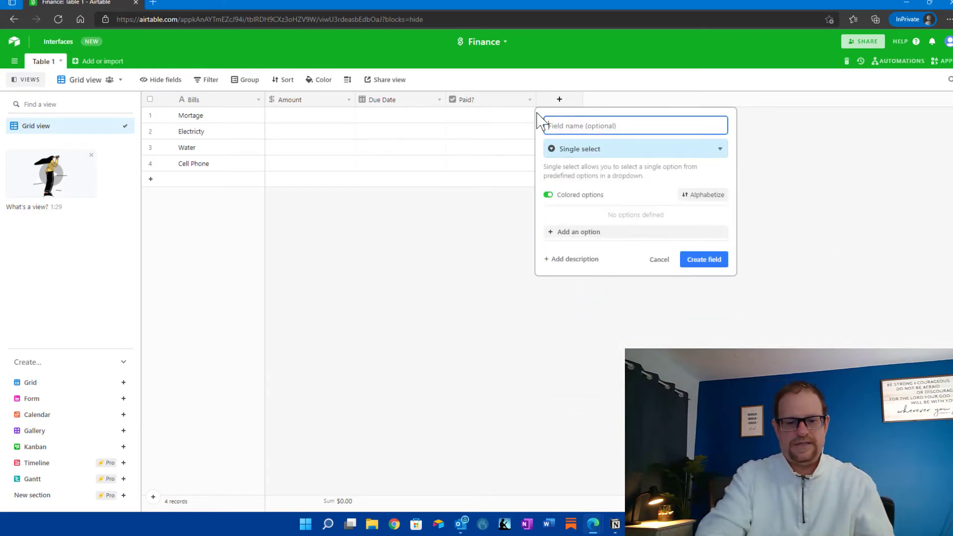
pyautogui.write('Account')
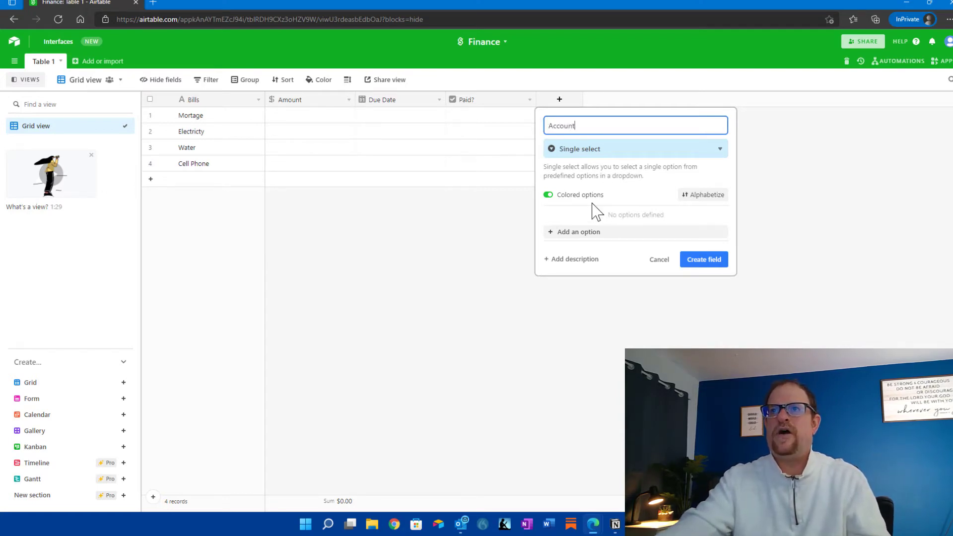
pyautogui.click(556, 234)
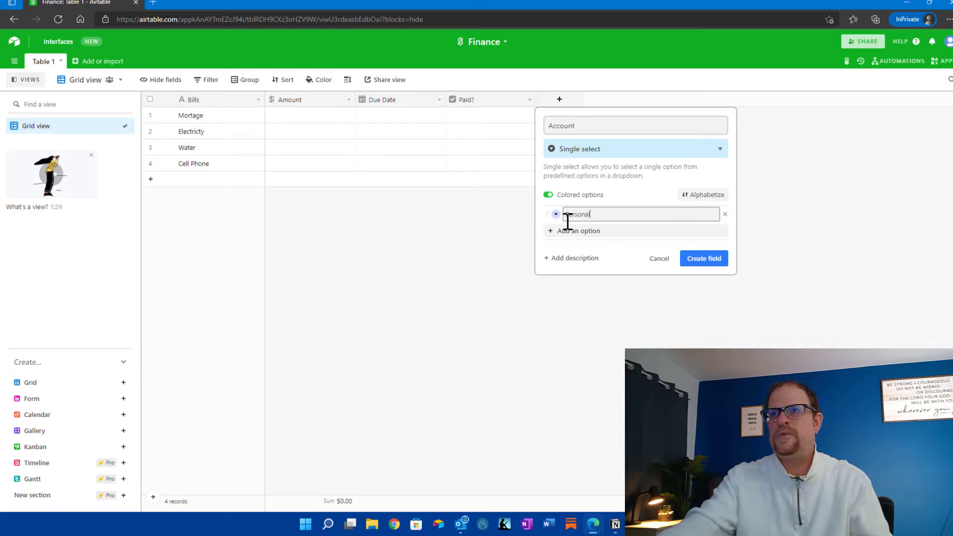
pyautogui.click(556, 214)
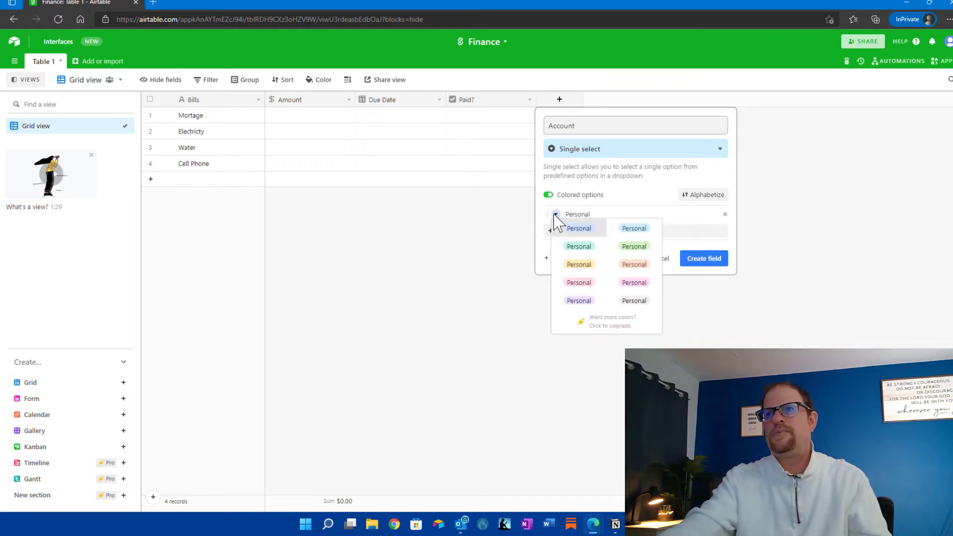
pyautogui.click(594, 255)
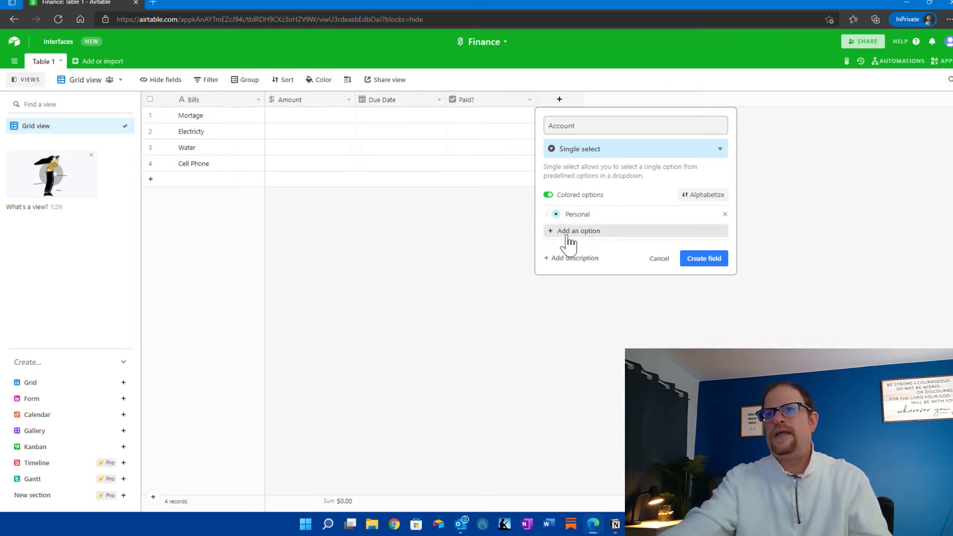
# Add a green Business option and a pink Joint option to the Account field, and create the field
pyautogui.click(550, 232)
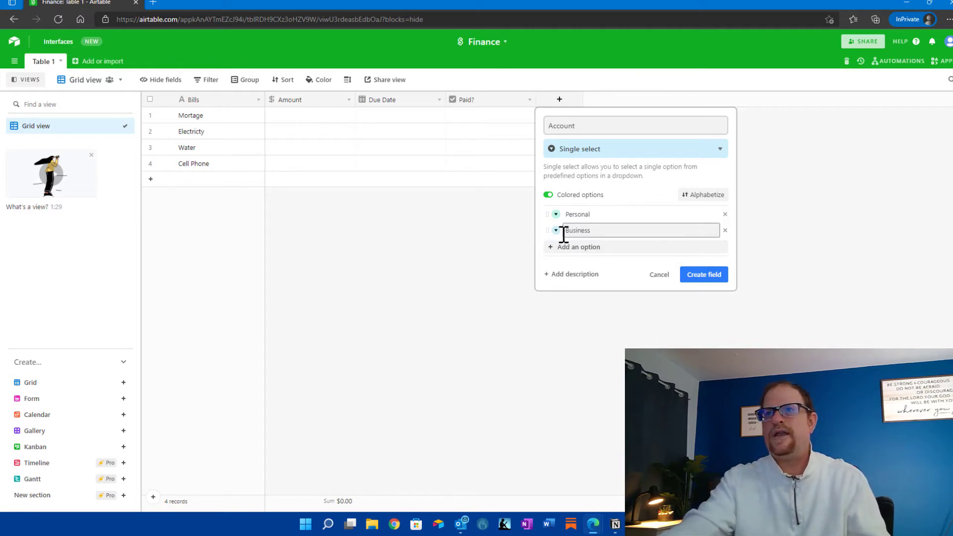
pyautogui.click(556, 231)
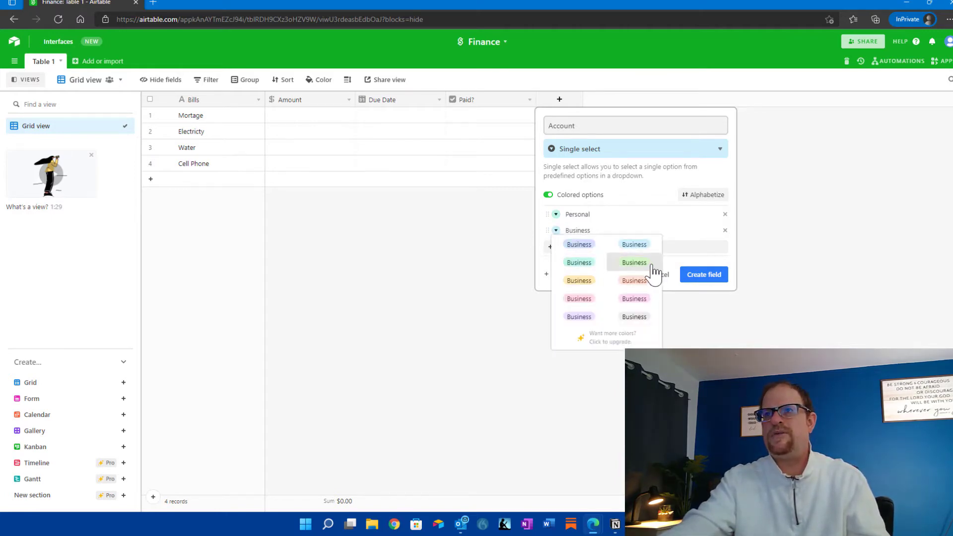
pyautogui.click(654, 268)
pyautogui.click(551, 251)
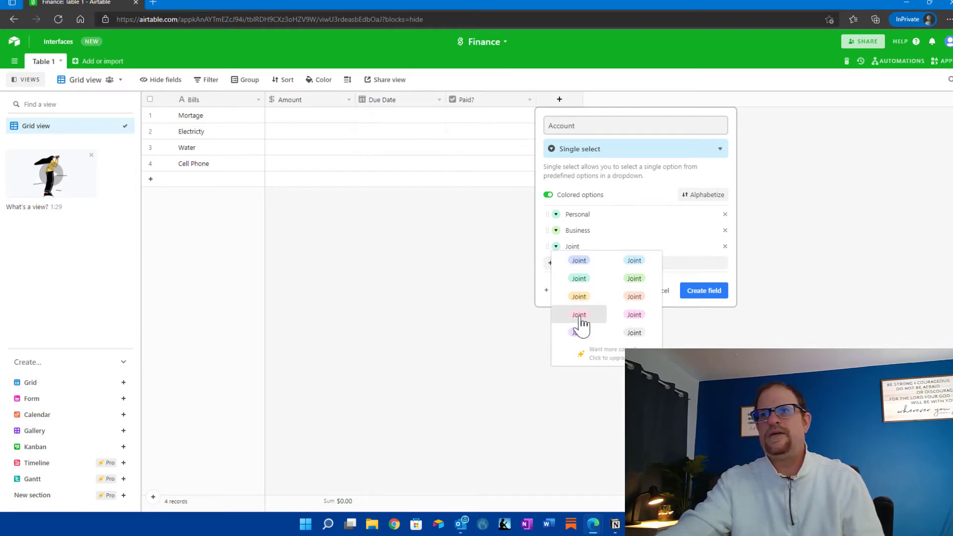
pyautogui.click(579, 316)
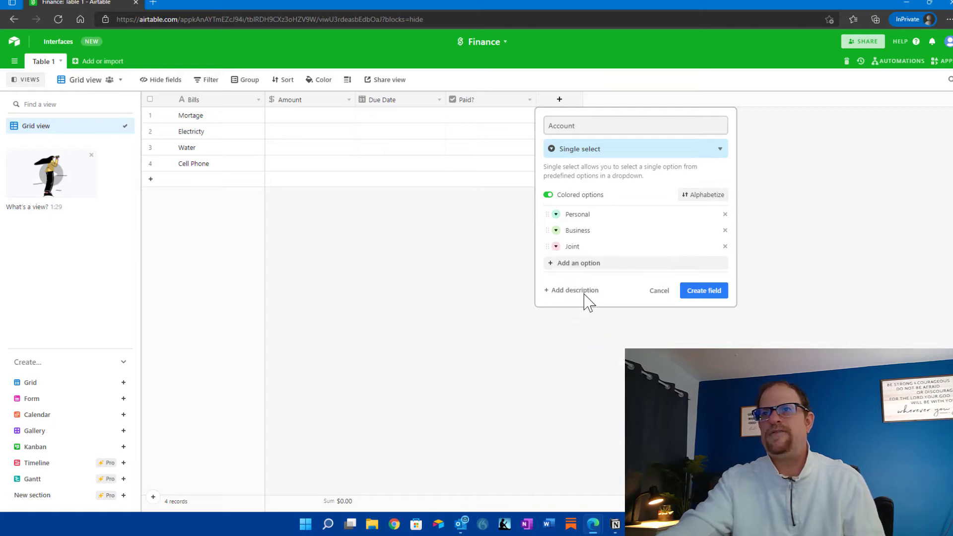
pyautogui.click(695, 293)
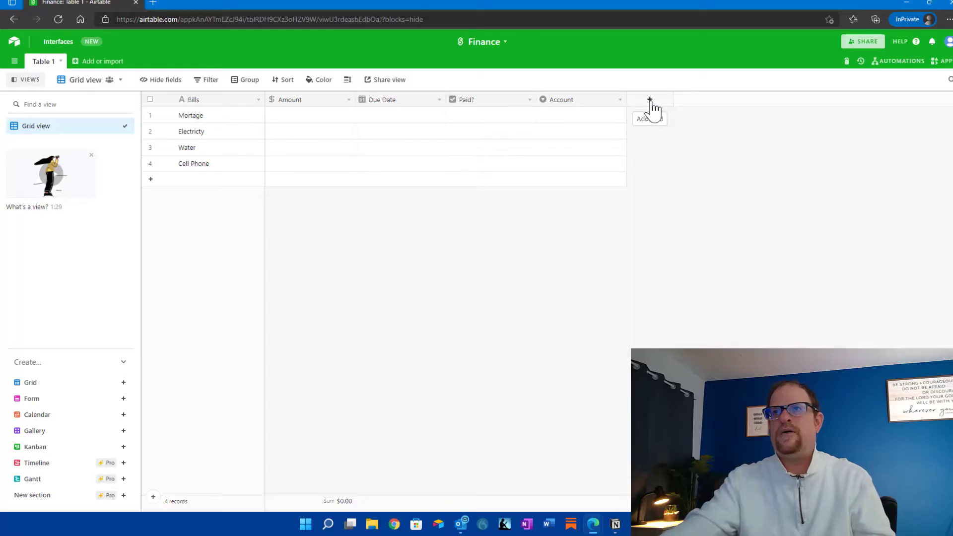
# Add a multiple select field named Type with Subscription as its first option
pyautogui.click(651, 101)
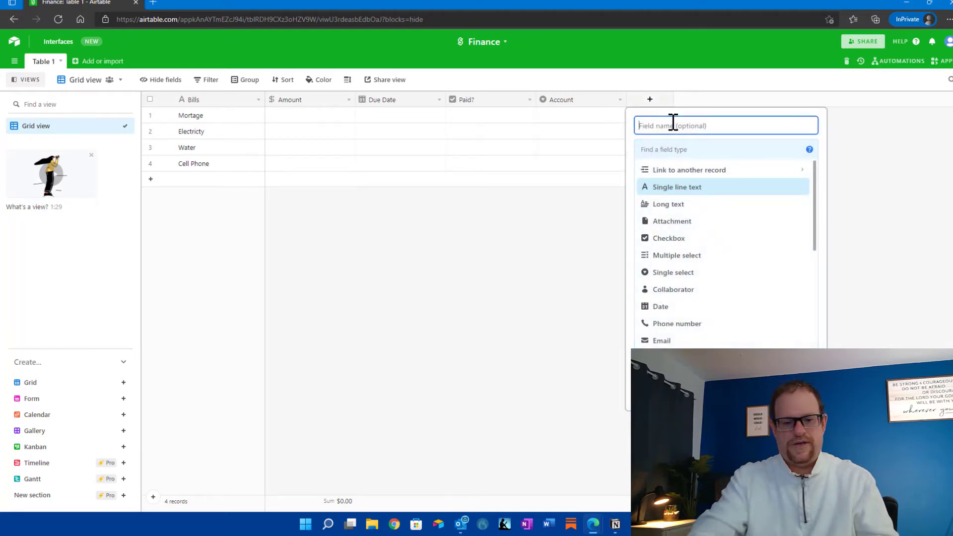
pyautogui.write('Type')
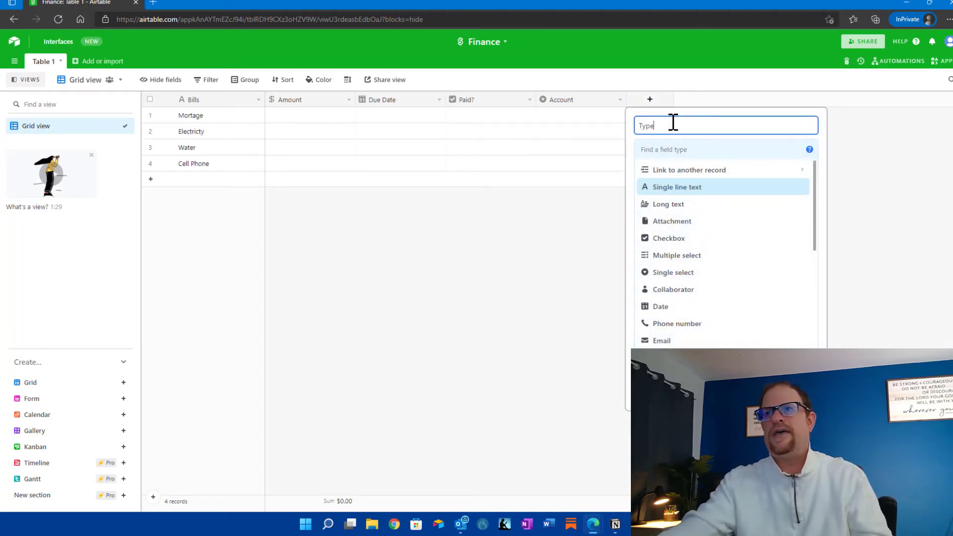
pyautogui.click(672, 259)
pyautogui.click(673, 256)
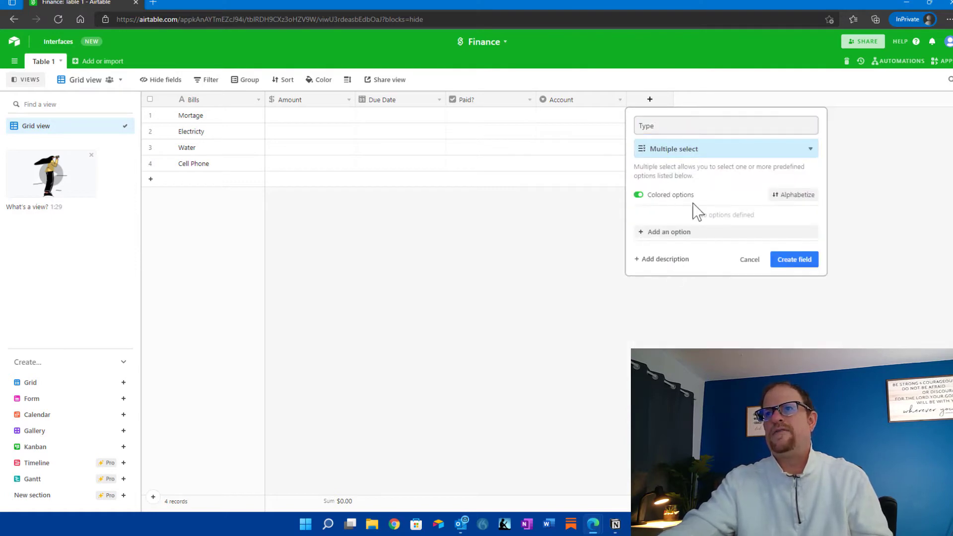
pyautogui.click(679, 234)
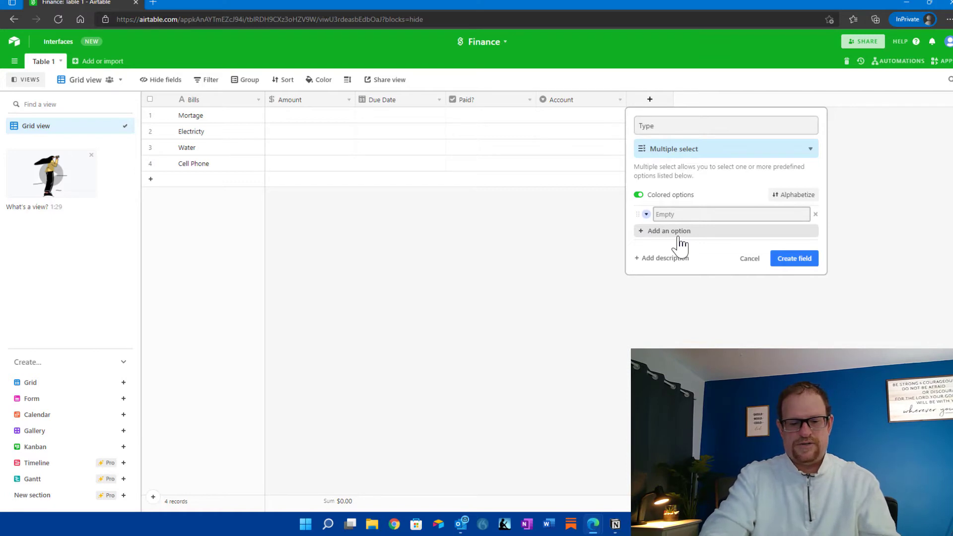
pyautogui.write('Subscription')
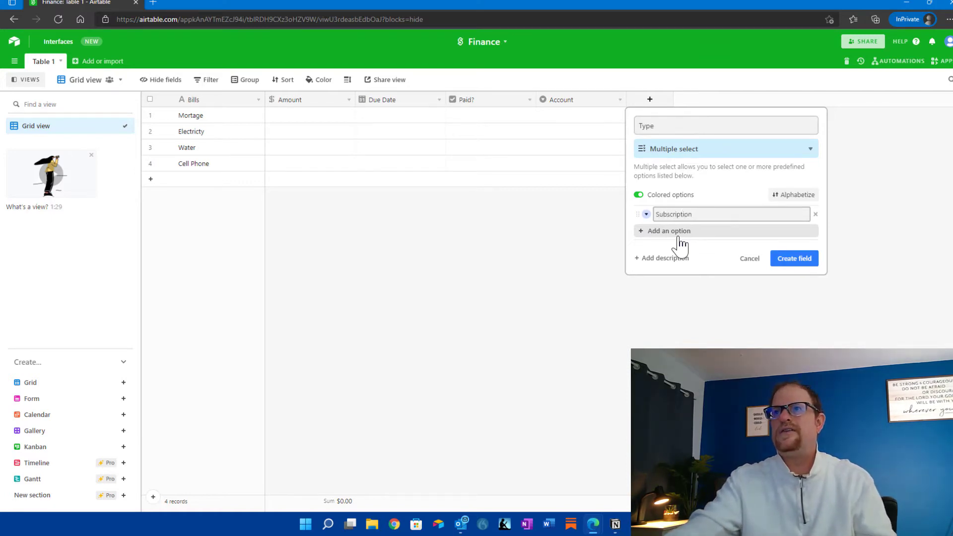
# Add the options Utility, Entertainment, Personal, Food and Luxury to the Type field, and create the field
pyautogui.click(676, 236)
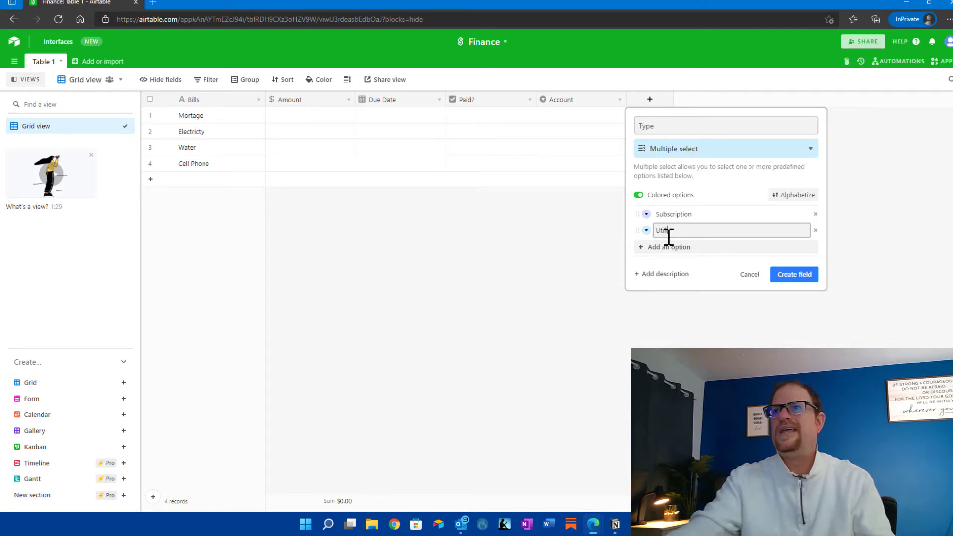
pyautogui.click(645, 248)
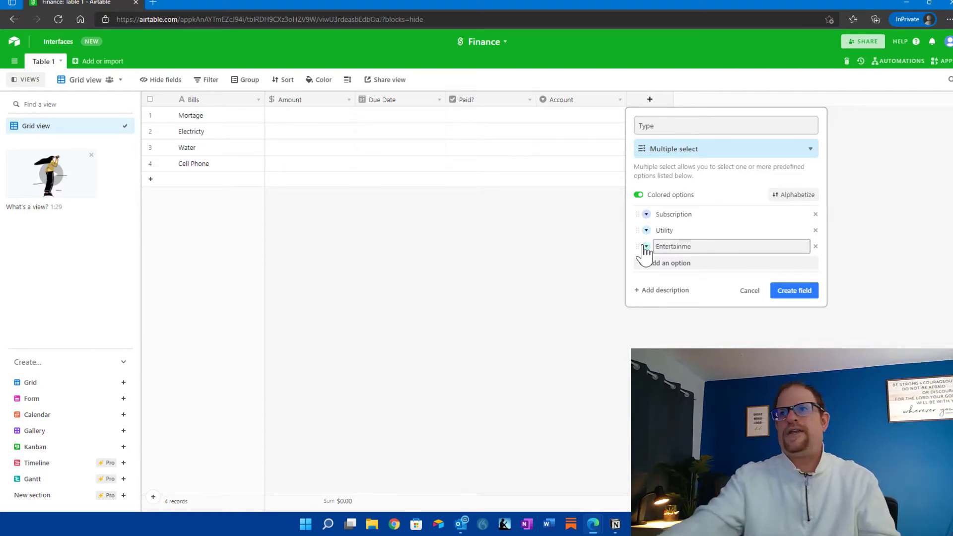
pyautogui.click(645, 263)
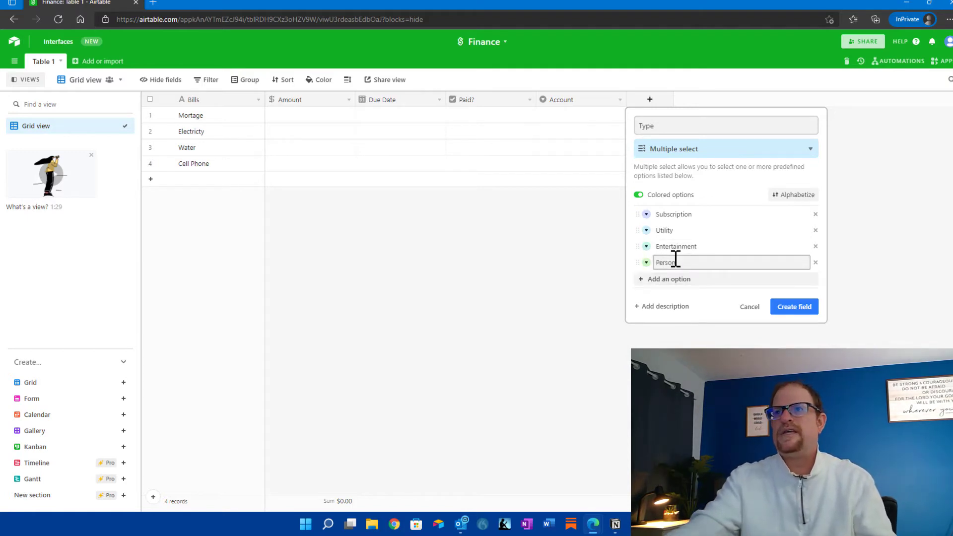
pyautogui.click(655, 282)
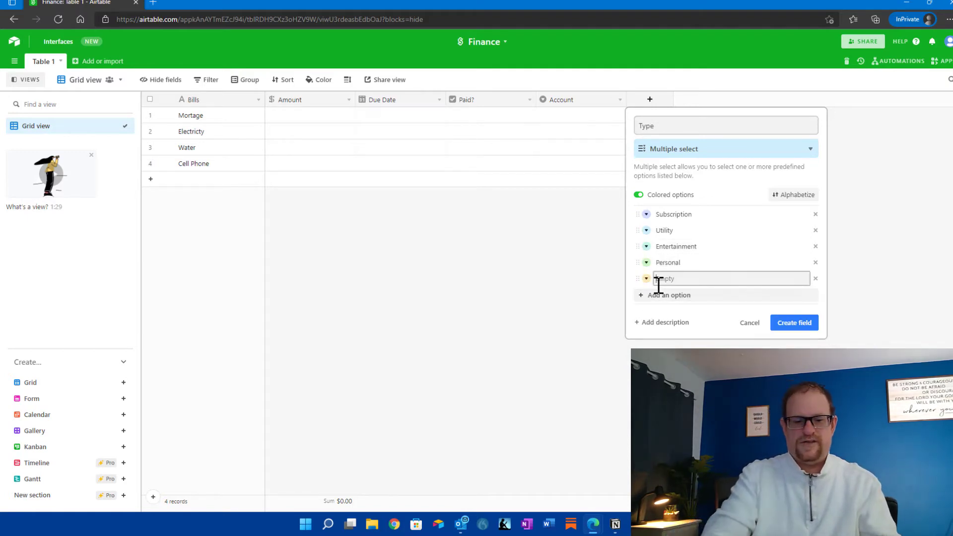
pyautogui.write('Food')
pyautogui.click(640, 295)
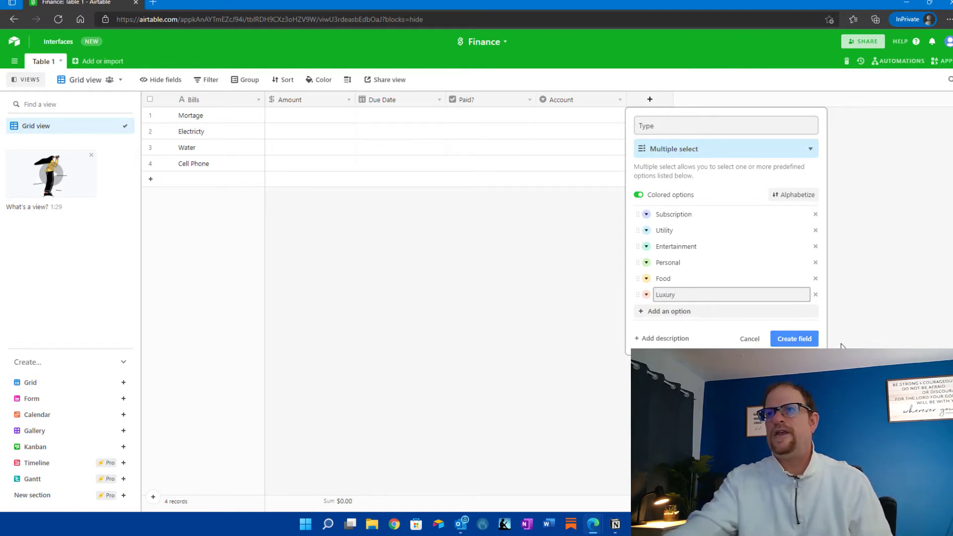
pyautogui.click(795, 339)
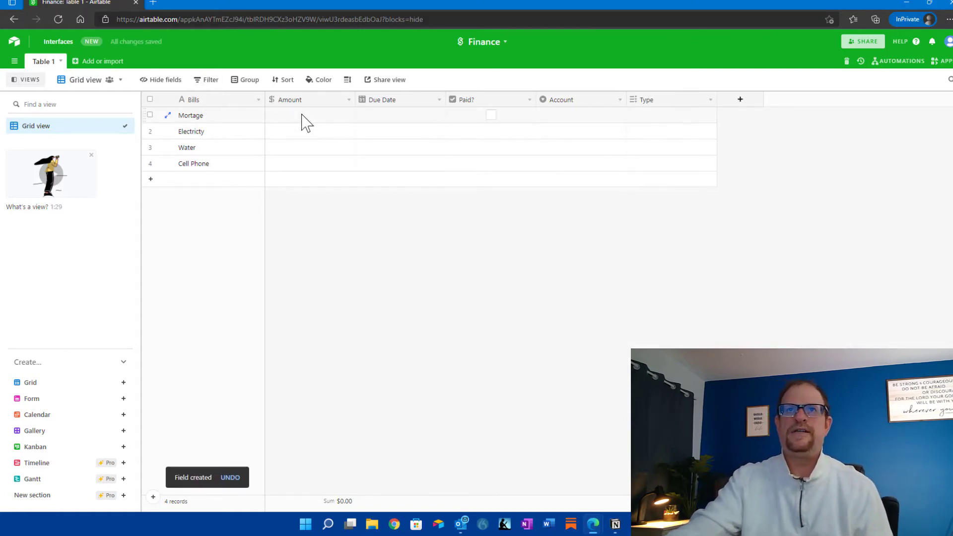
# Set the Mortage record's Amount to 1000 and its Due Date to 1/1/2022
pyautogui.click(283, 118)
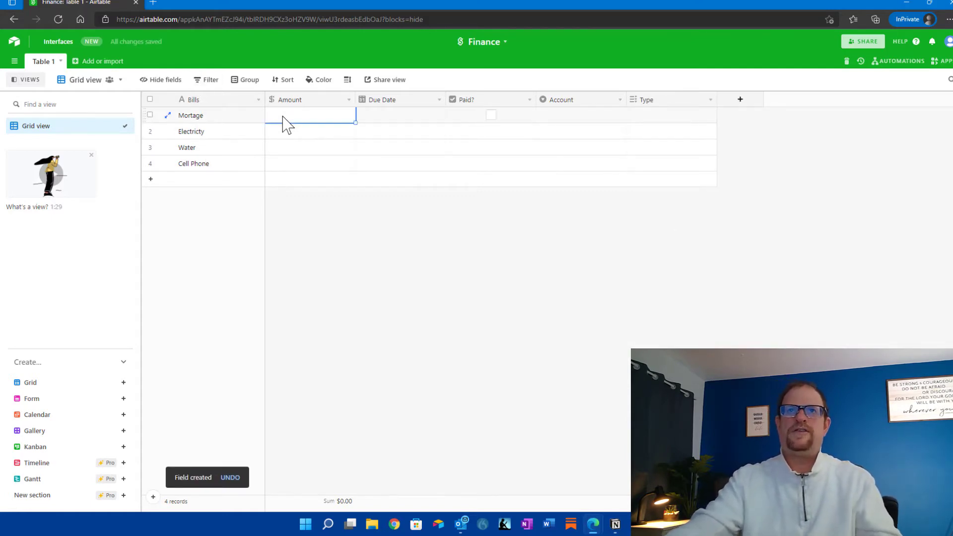
pyautogui.write('1000')
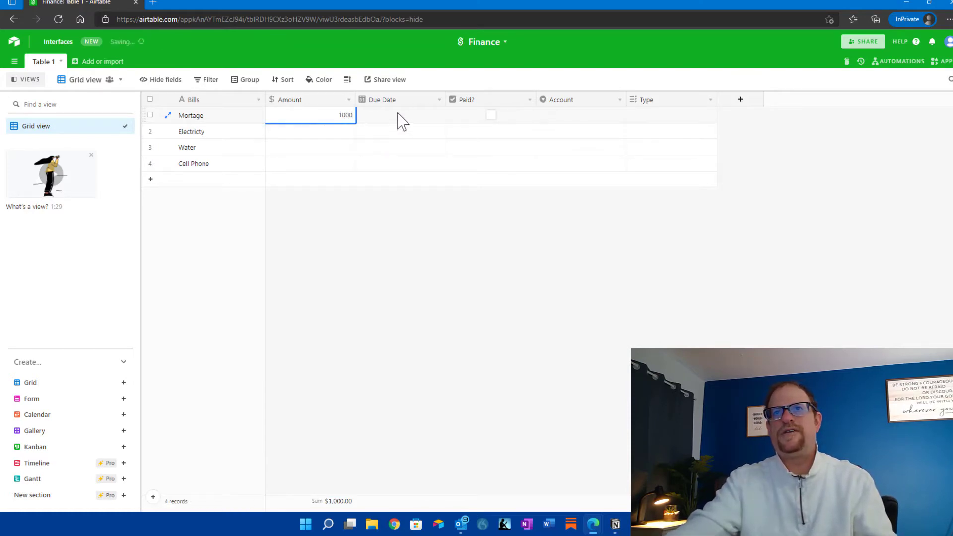
pyautogui.click(463, 143)
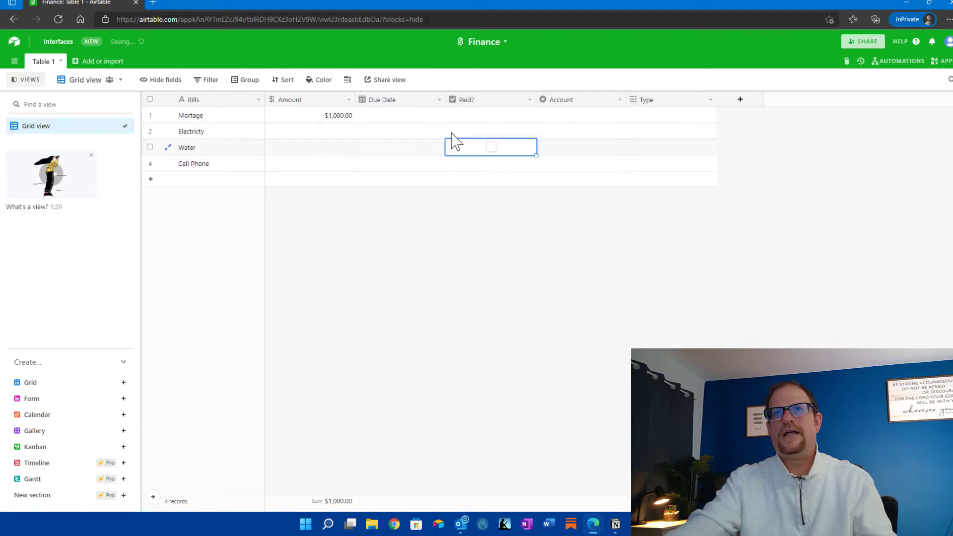
pyautogui.click(429, 120)
pyautogui.click(430, 123)
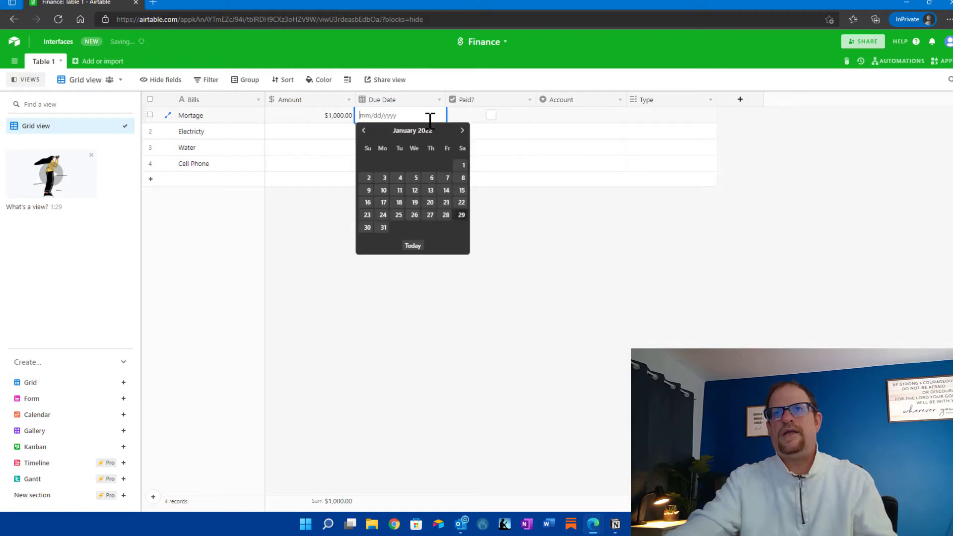
pyautogui.click(462, 168)
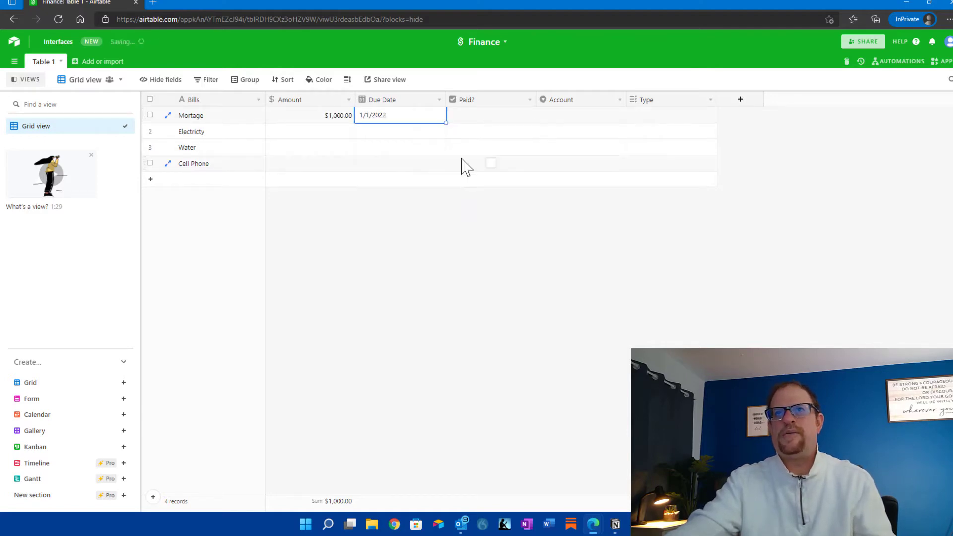
# Mark the Mortage record as paid and set its Account to Joint
pyautogui.click(491, 116)
pyautogui.click(562, 117)
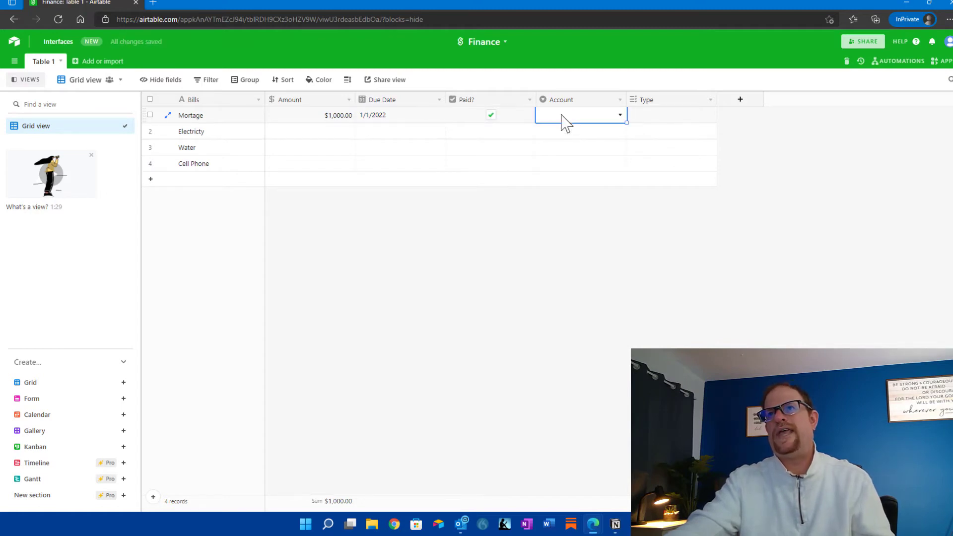
pyautogui.click(563, 120)
pyautogui.click(559, 199)
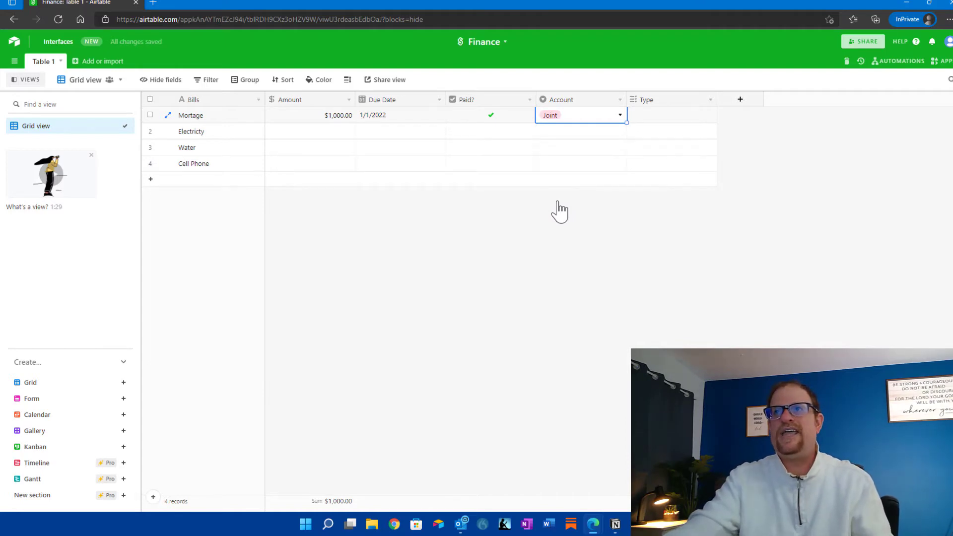
# Assign the Utility option to the Mortage record's Type
pyautogui.click(677, 122)
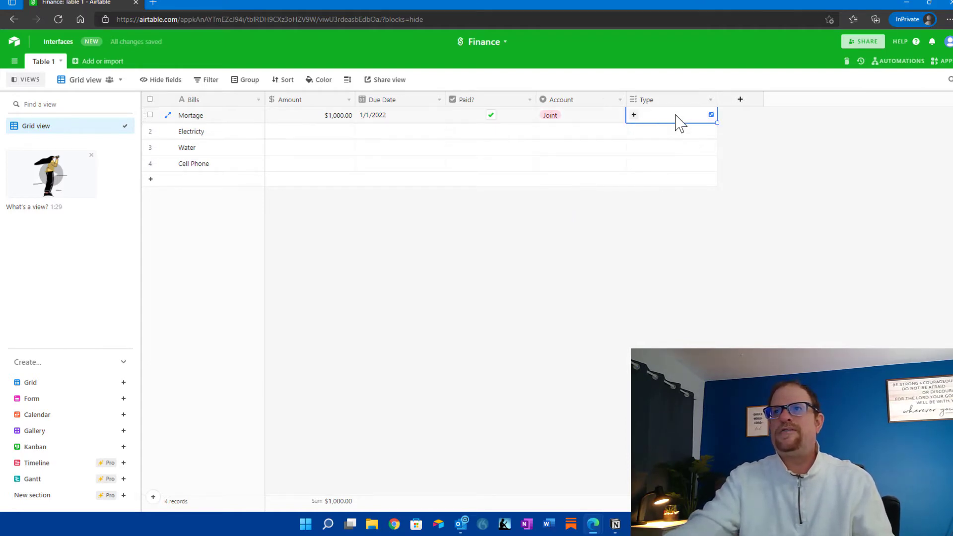
pyautogui.click(633, 116)
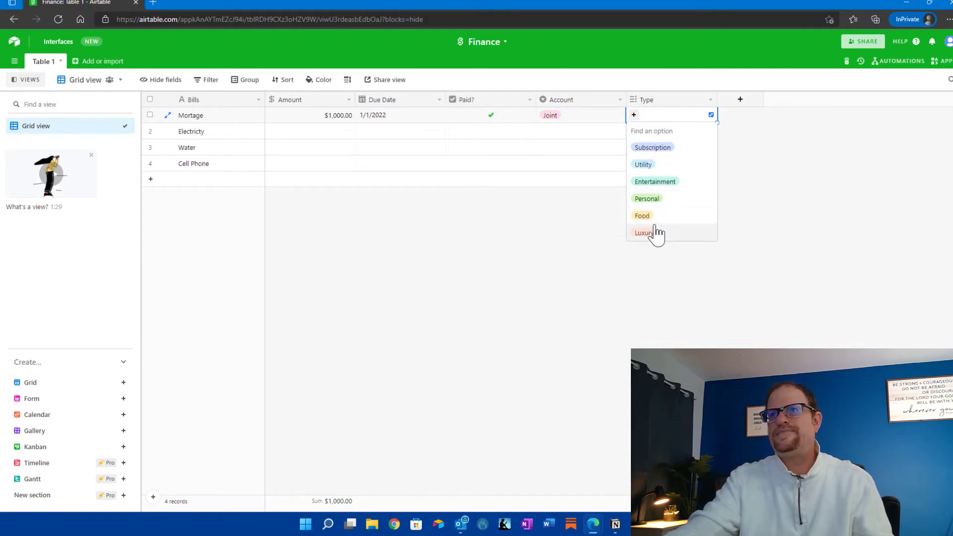
pyautogui.click(644, 164)
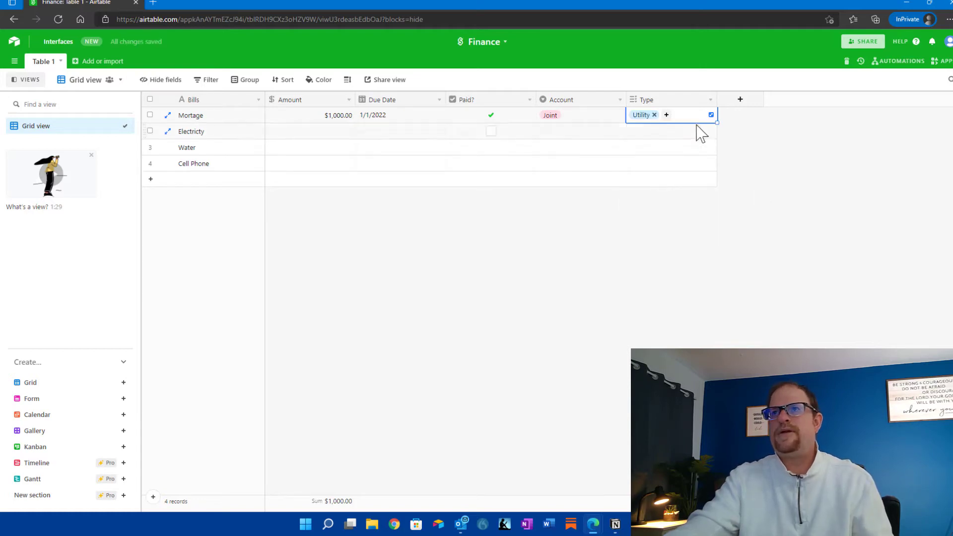
# Create a new Living option in the Mortage record's Type field and remove its Utility option
pyautogui.click(666, 116)
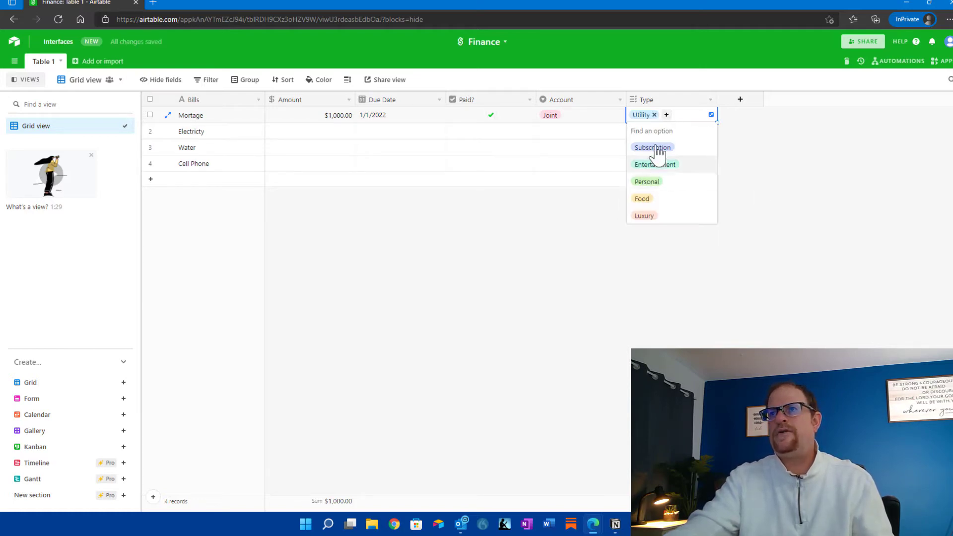
pyautogui.click(688, 118)
pyautogui.click(666, 115)
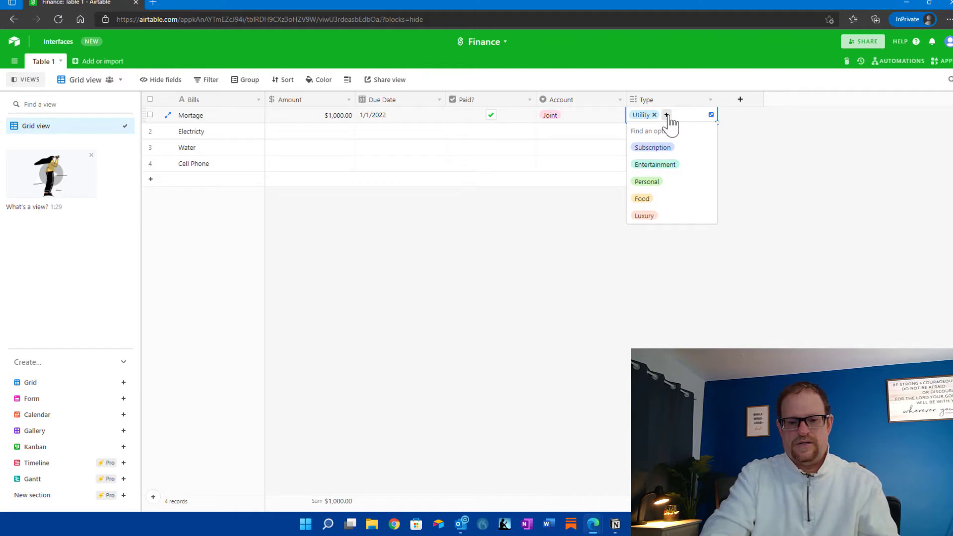
pyautogui.write('SDHe')
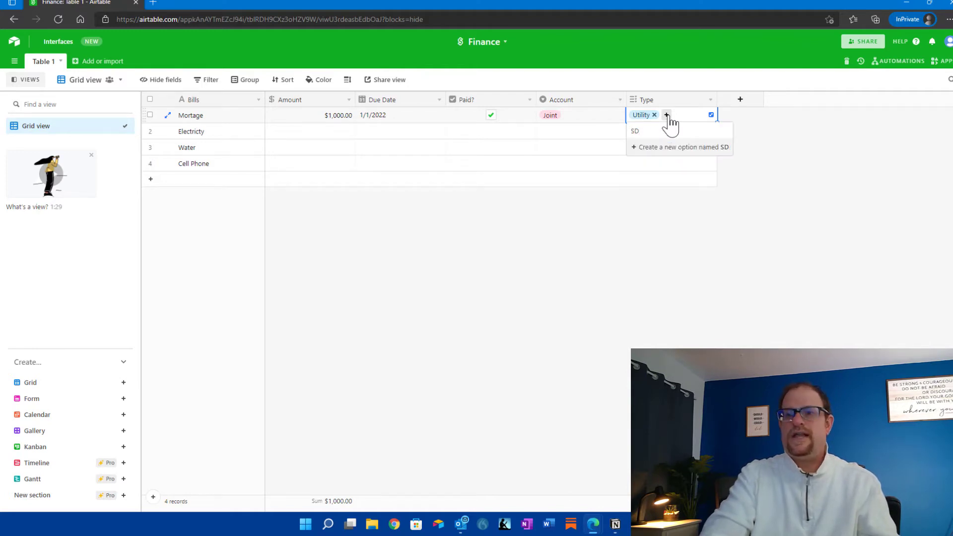
pyautogui.press('BackSpace')
pyautogui.press('BackSpace')
pyautogui.write('Lving')
pyautogui.press('BackSpace')
pyautogui.press('BackSpace')
pyautogui.press('BackSpace')
pyautogui.press('BackSpace')
pyautogui.write('iving')
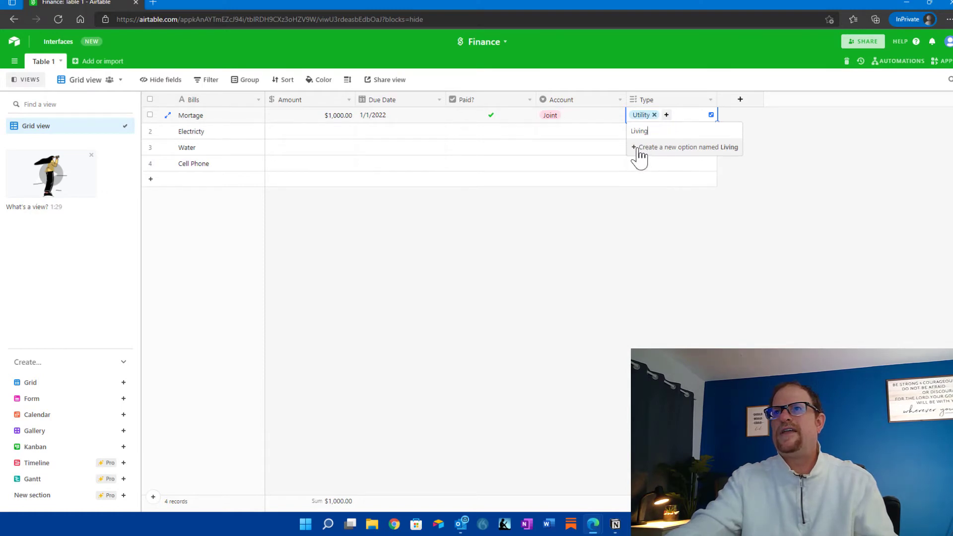
pyautogui.click(640, 149)
pyautogui.click(655, 115)
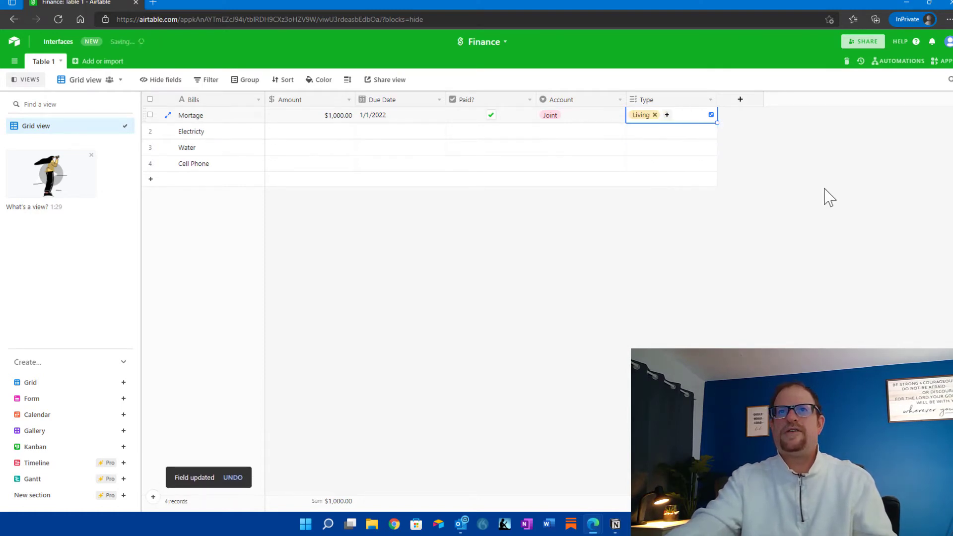
# Set the Electricty record's Amount to 150 and its Due Date to 1/13/2022
pyautogui.click(340, 138)
pyautogui.write('150')
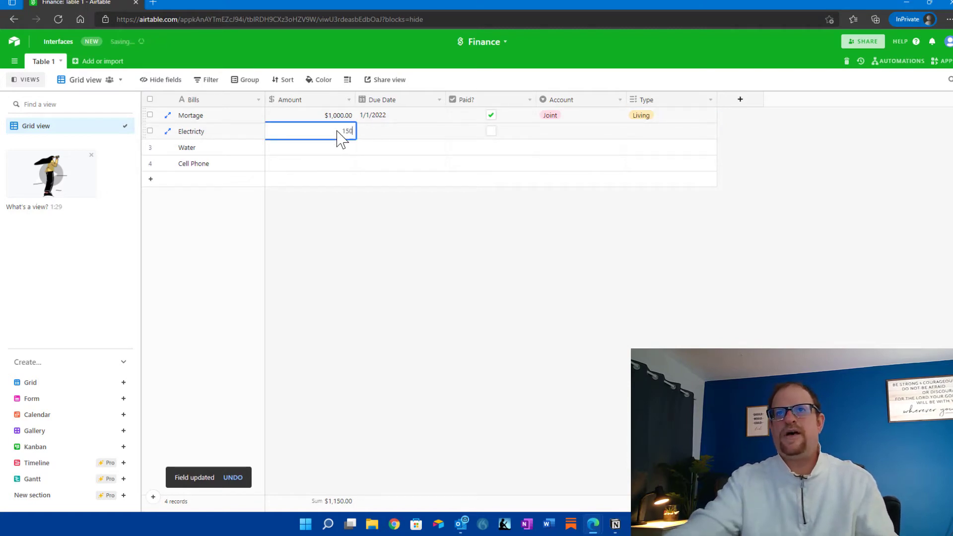
pyautogui.click(382, 132)
pyautogui.click(382, 133)
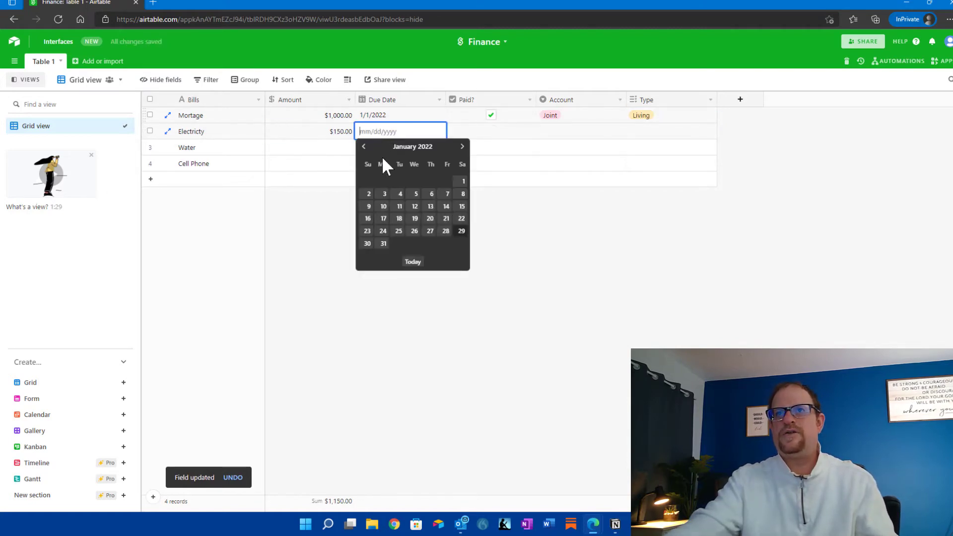
pyautogui.click(431, 207)
# Set the Electricty record's Account to Joint
pyautogui.click(550, 133)
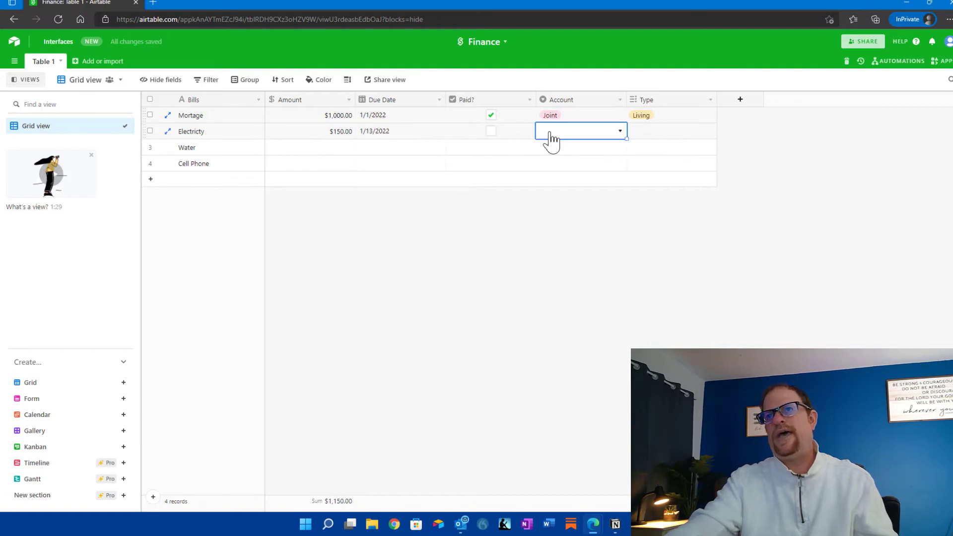
pyautogui.click(550, 135)
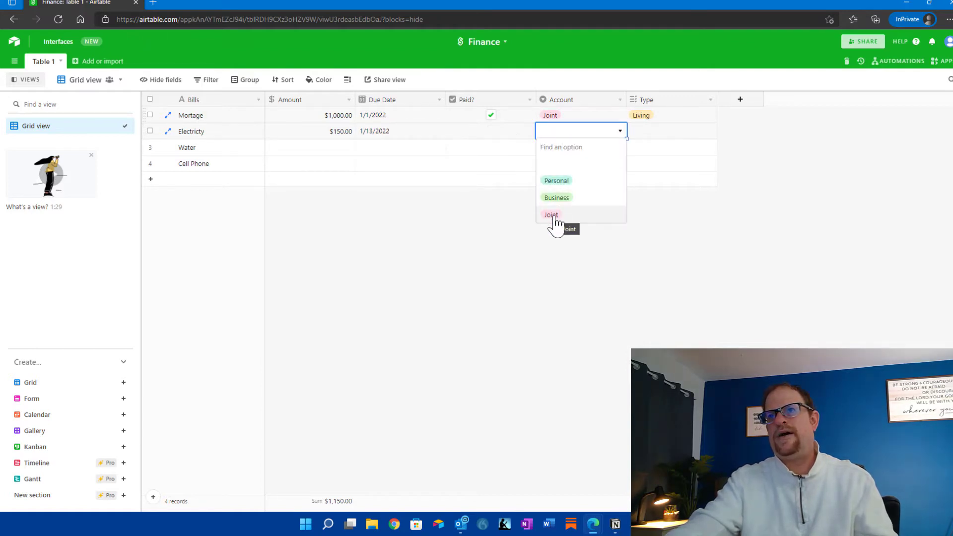
pyautogui.click(551, 215)
# Set the Cell Phone record's Amount to 200 and its Due Date to 1/20/2022
pyautogui.click(310, 168)
pyautogui.click(330, 171)
pyautogui.write('200')
pyautogui.click(397, 149)
pyautogui.click(390, 166)
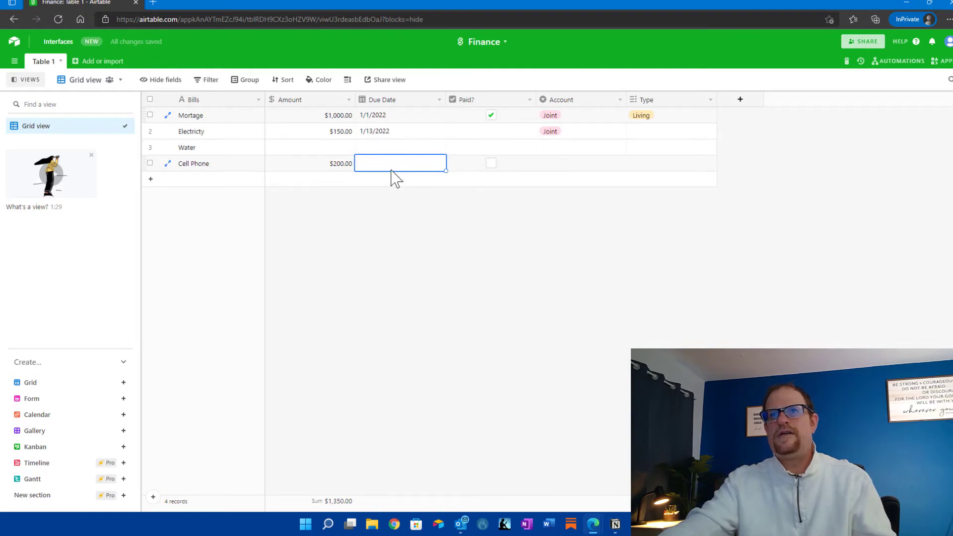
pyautogui.click(387, 166)
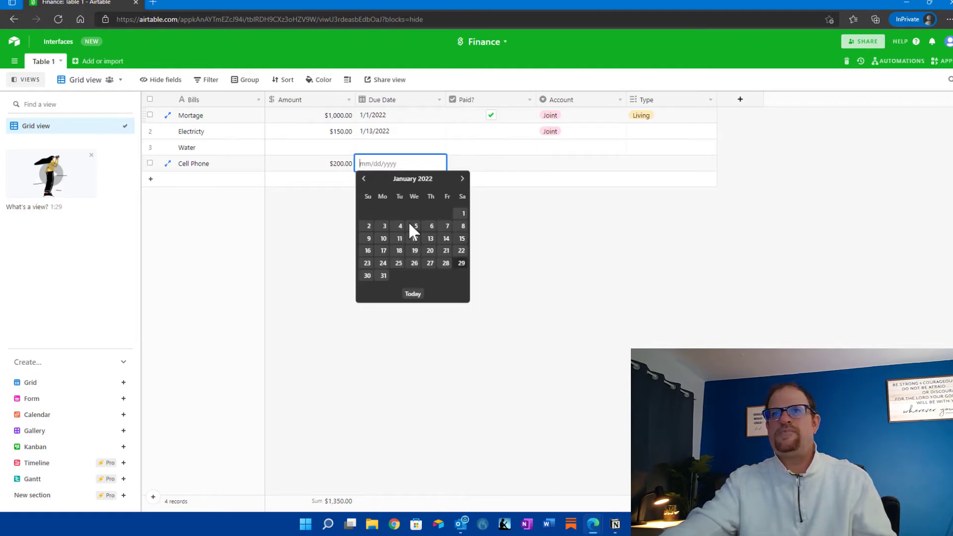
pyautogui.click(428, 261)
# Set the Cell Phone record's Account to Personal and assign Utility as its Type
pyautogui.click(493, 170)
pyautogui.click(570, 169)
pyautogui.click(570, 169)
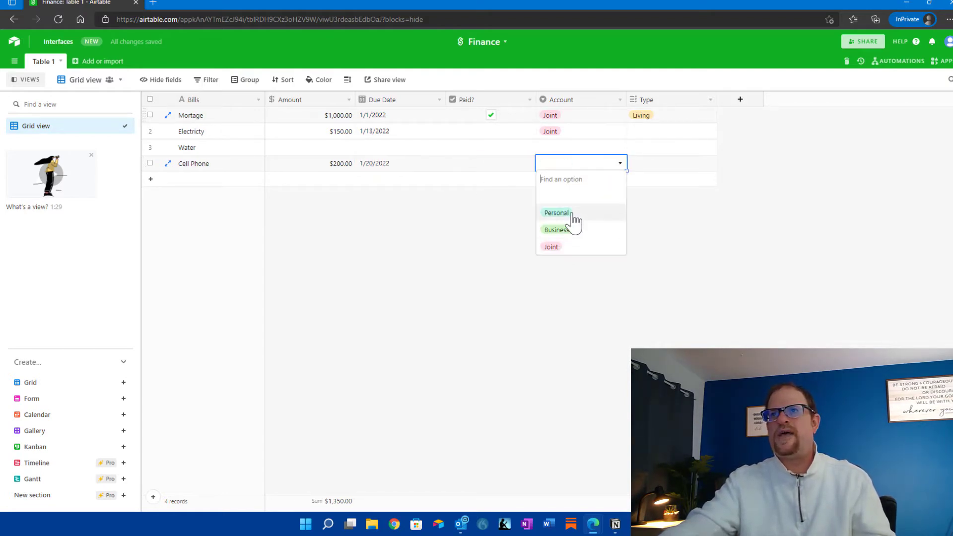
pyautogui.click(556, 213)
pyautogui.click(672, 165)
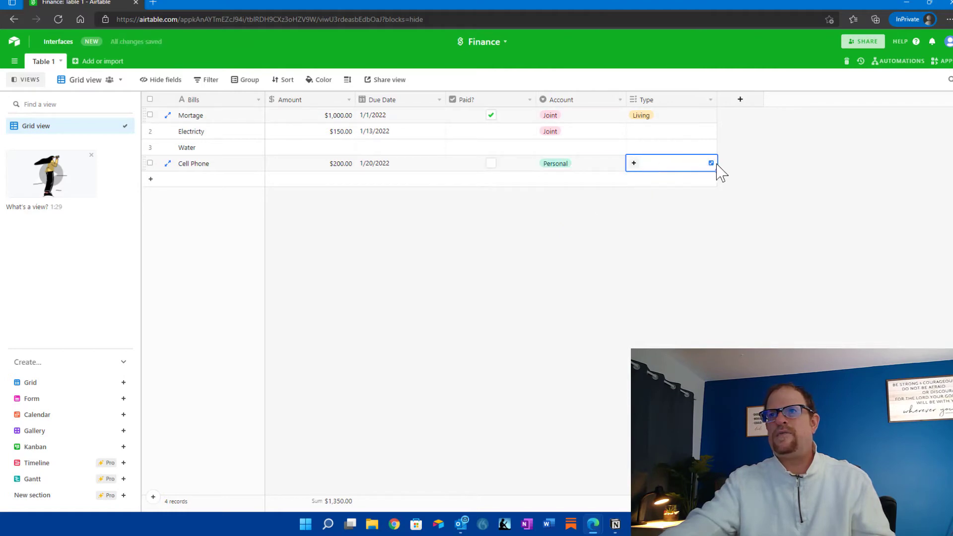
pyautogui.click(634, 164)
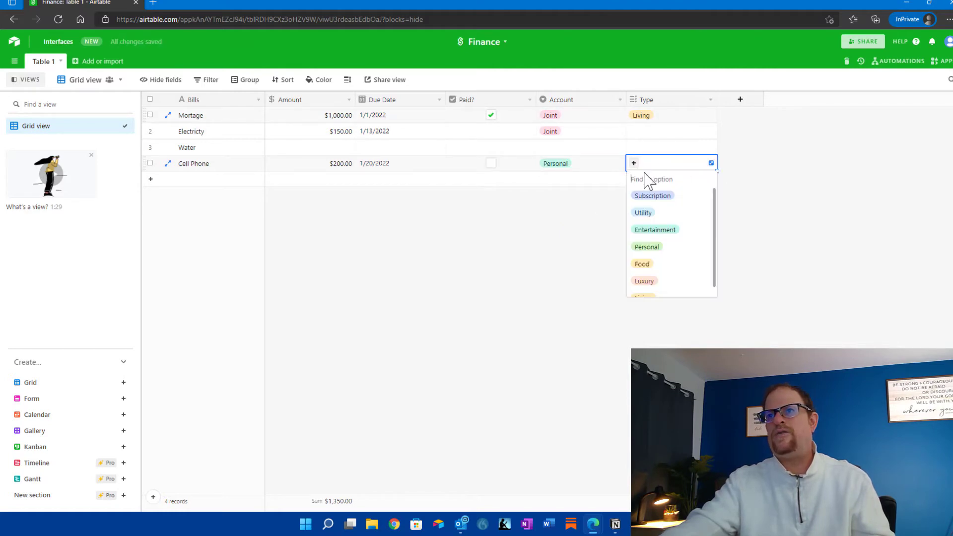
pyautogui.click(643, 213)
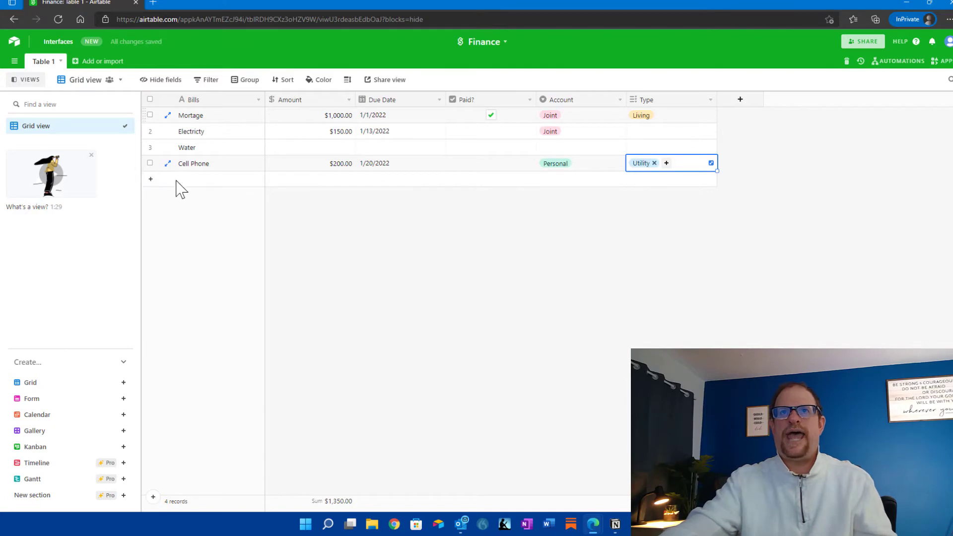
# Add a new record named Amazon Prime below the Cell Phone record
pyautogui.click(198, 191)
pyautogui.click(200, 183)
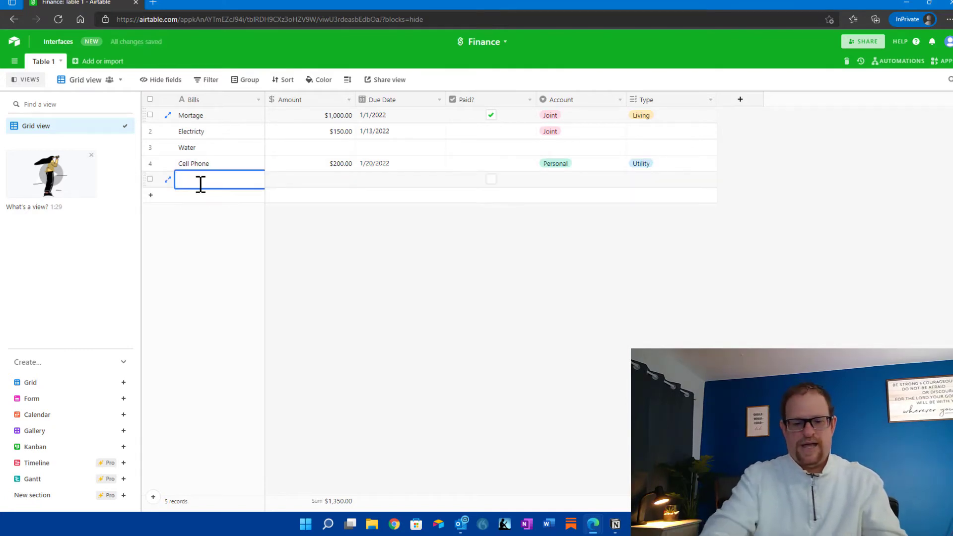
pyautogui.write('Amazo')
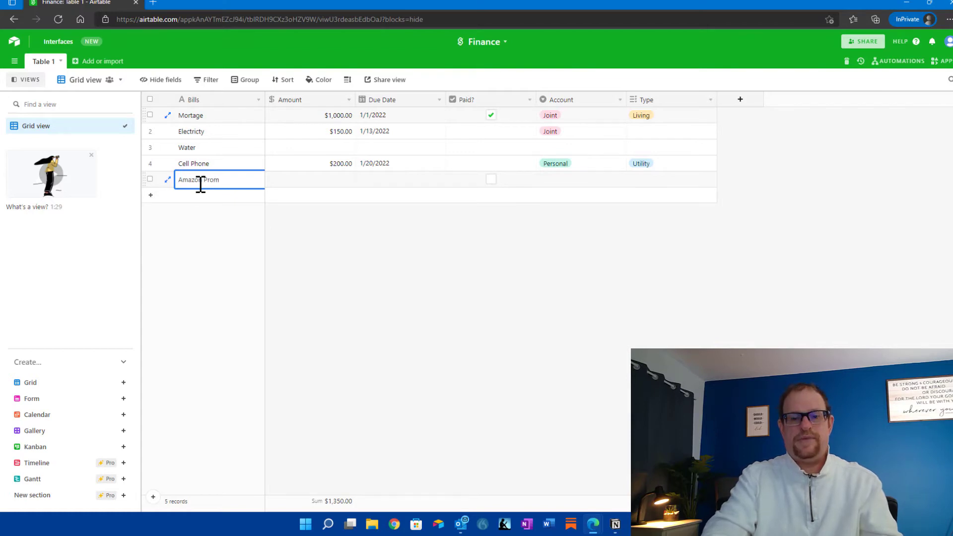
pyautogui.write('n Prime')
pyautogui.press('Tab')
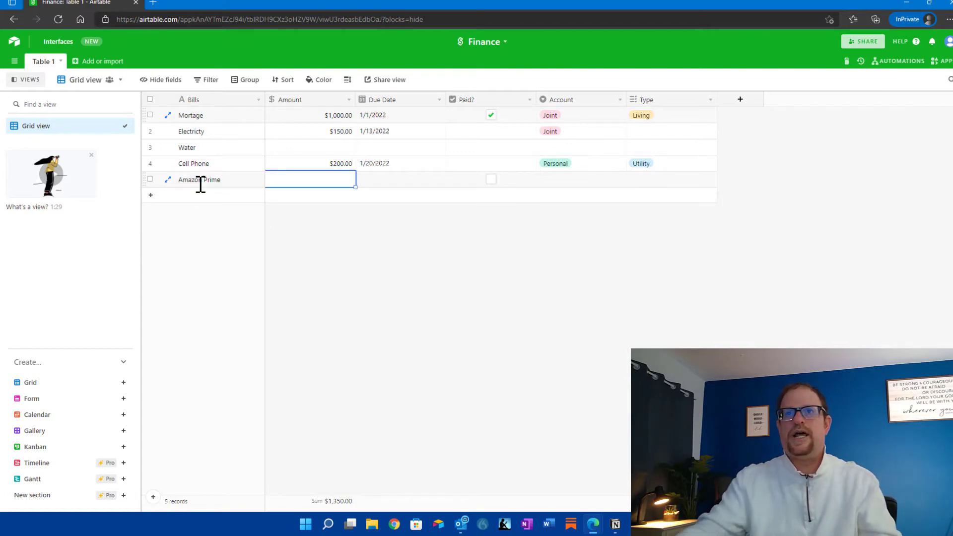
# Set the Amazon Prime record's Amount to 14 and its Due Date to 1/20/2022
pyautogui.write('14')
pyautogui.press('Tab')
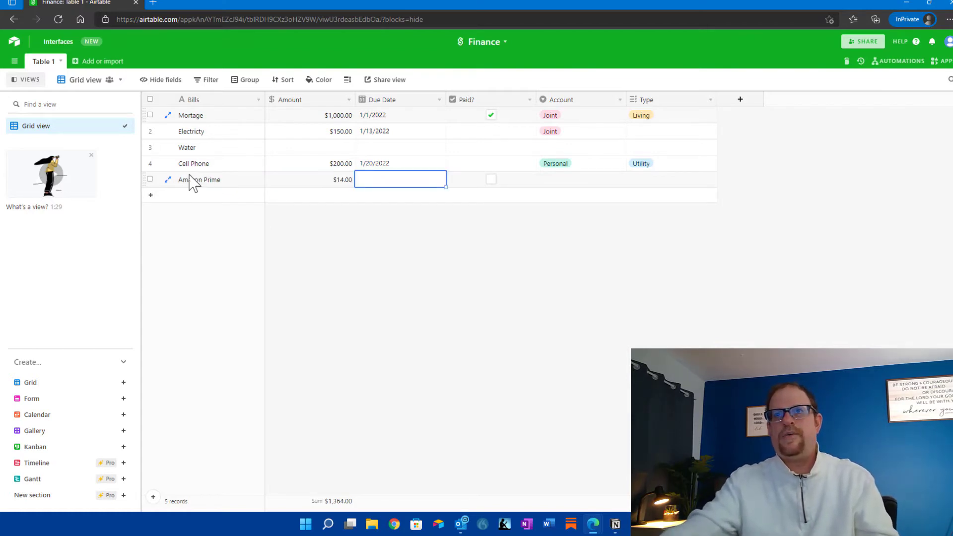
pyautogui.click(409, 184)
pyautogui.click(429, 267)
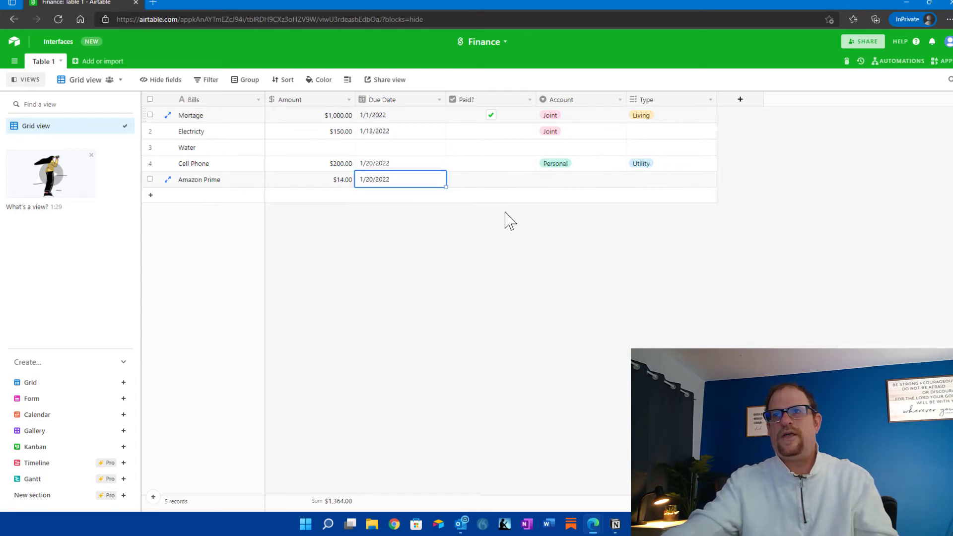
# Set the Amazon Prime record's Account to Personal and assign Entertainment as its Type
pyautogui.click(564, 183)
pyautogui.click(621, 180)
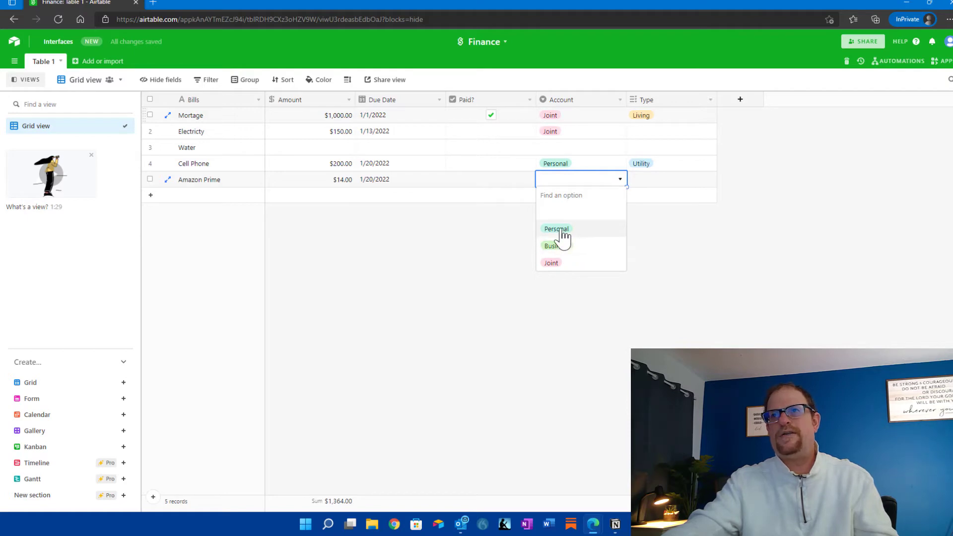
pyautogui.click(558, 229)
pyautogui.click(666, 182)
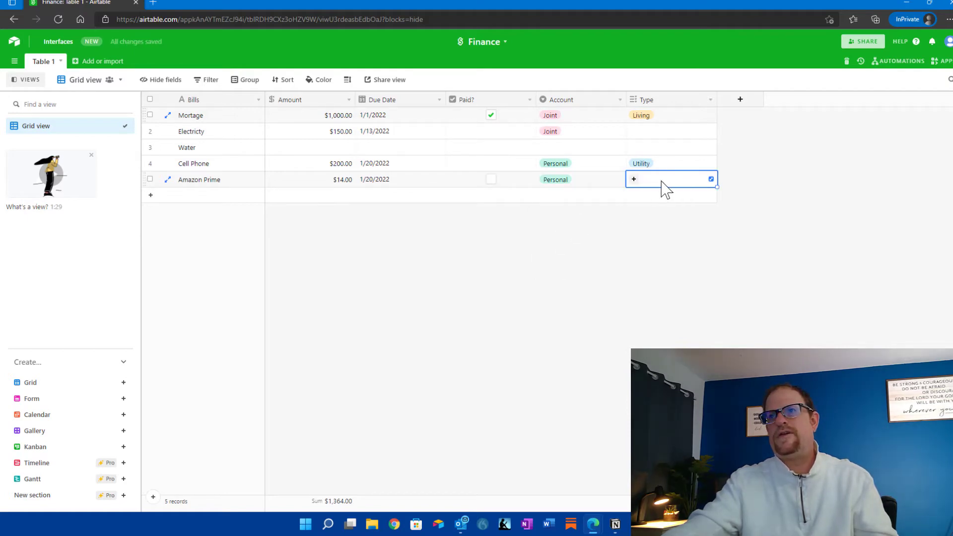
pyautogui.click(635, 179)
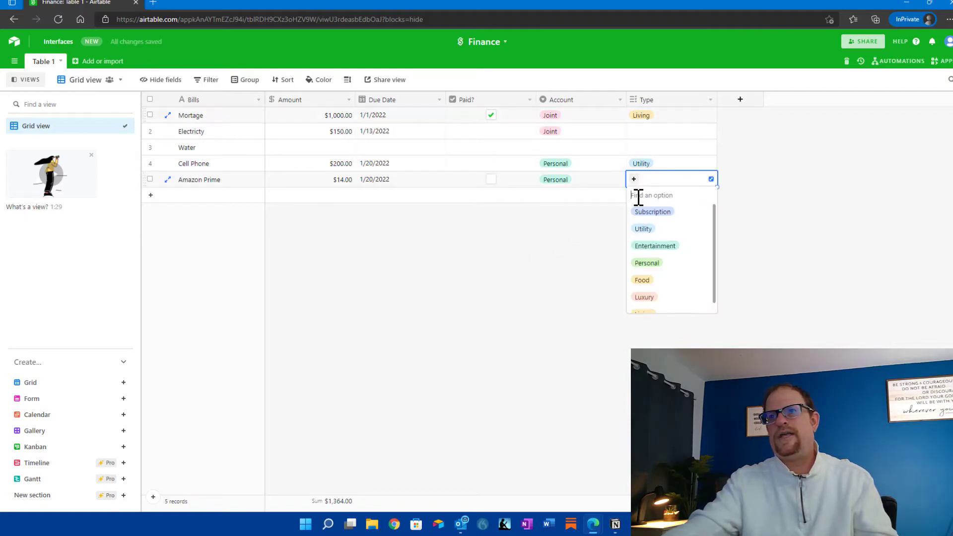
pyautogui.click(640, 246)
# Add a new record named Wesbsite below the Amazon Prime record
pyautogui.click(151, 195)
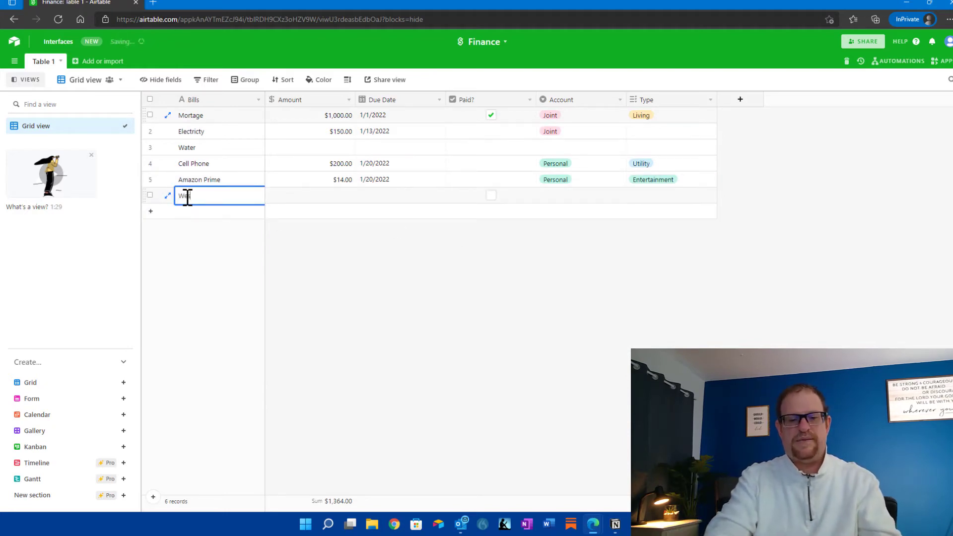
pyautogui.write('Website')
pyautogui.press('Tab')
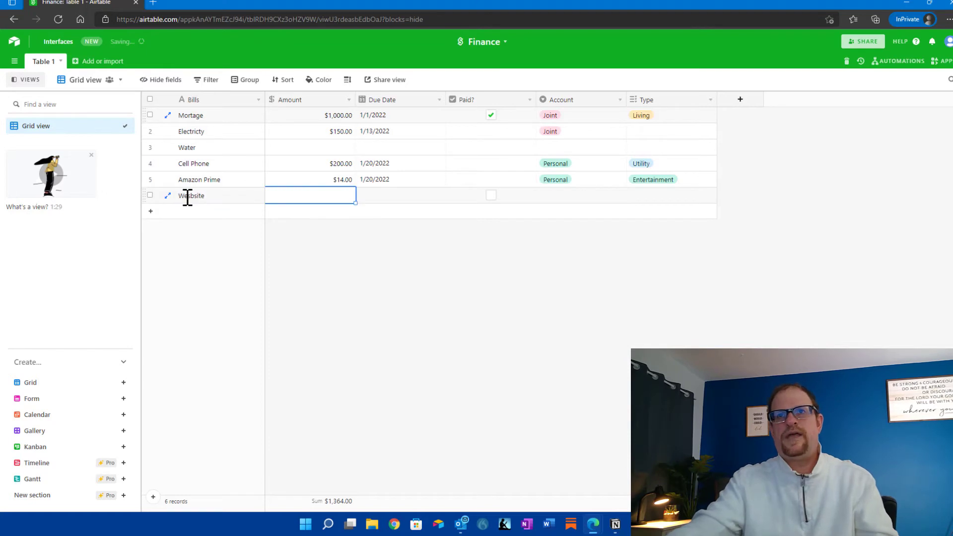
# Set the Wesbsite record's Amount to 15 and its Due Date to 1/21/2022
pyautogui.doubleClick(328, 201)
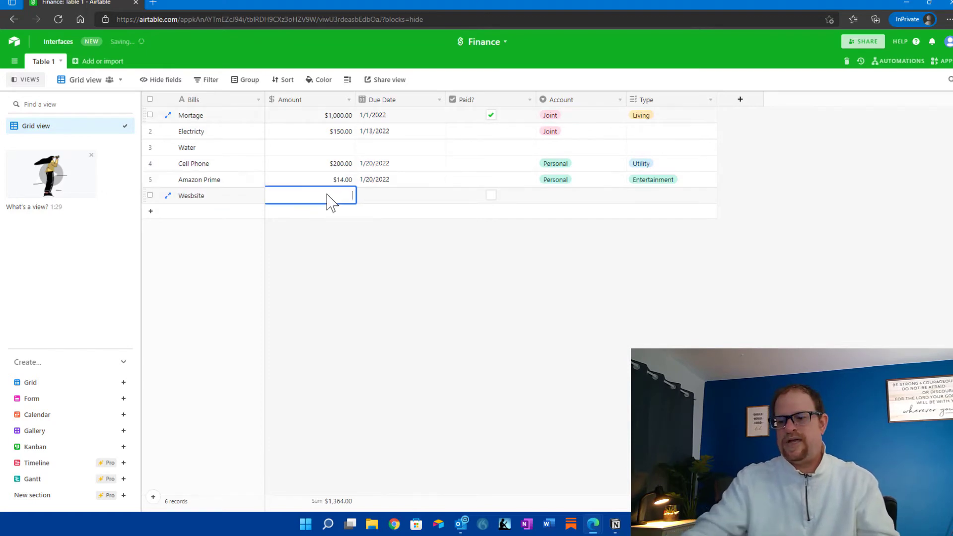
pyautogui.write('15')
pyautogui.press('Tab')
pyautogui.doubleClick(426, 199)
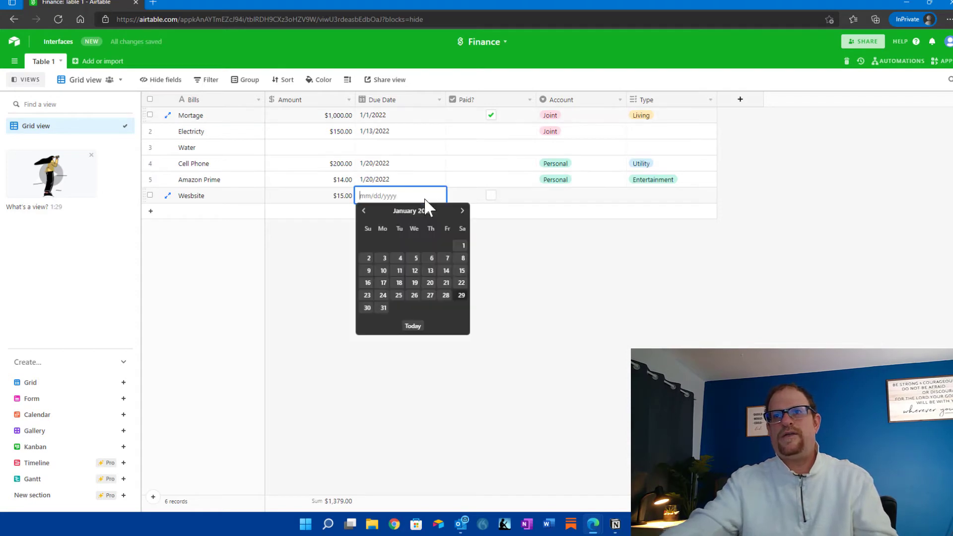
pyautogui.click(443, 286)
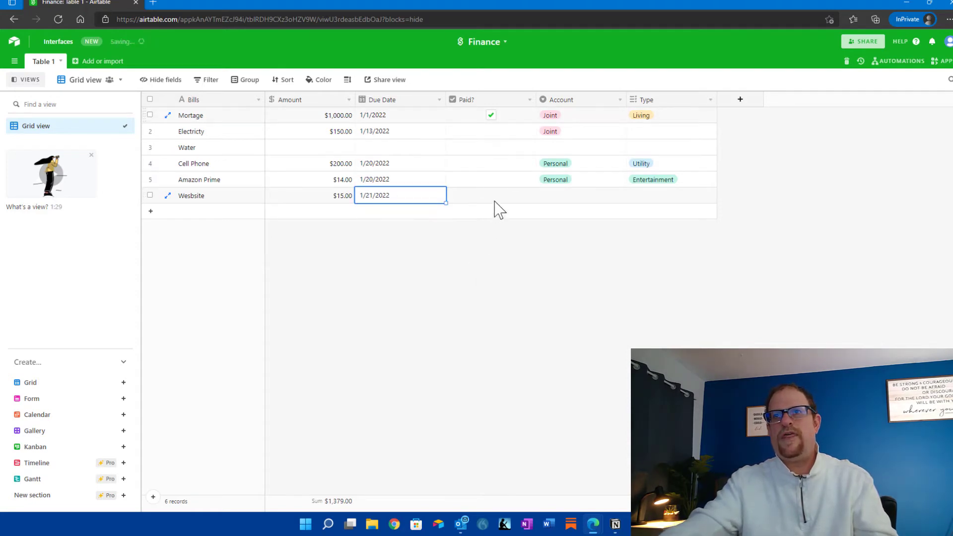
# Set the Wesbsite record's Account to Business and assign Subscription as its Type
pyautogui.click(550, 198)
pyautogui.click(549, 203)
pyautogui.click(552, 266)
pyautogui.click(659, 199)
pyautogui.click(634, 196)
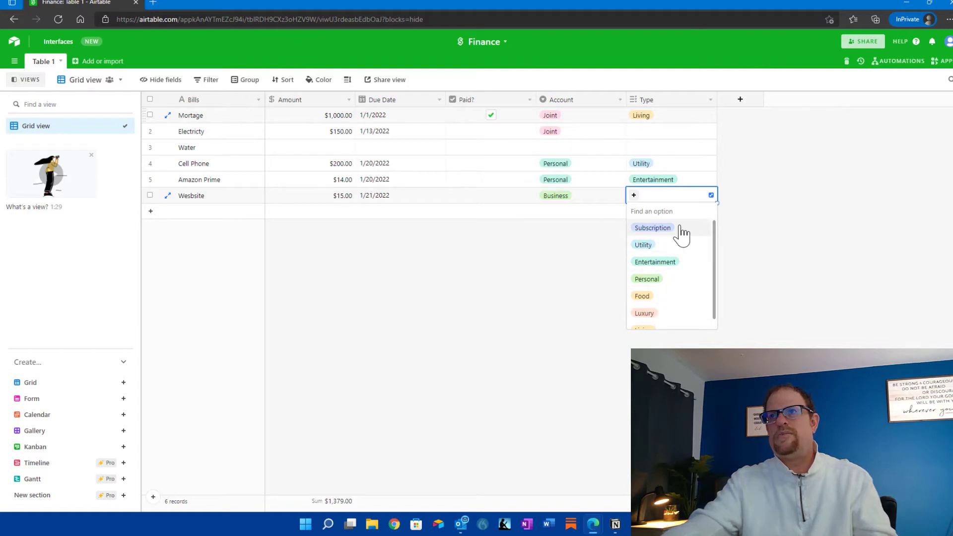
pyautogui.click(653, 228)
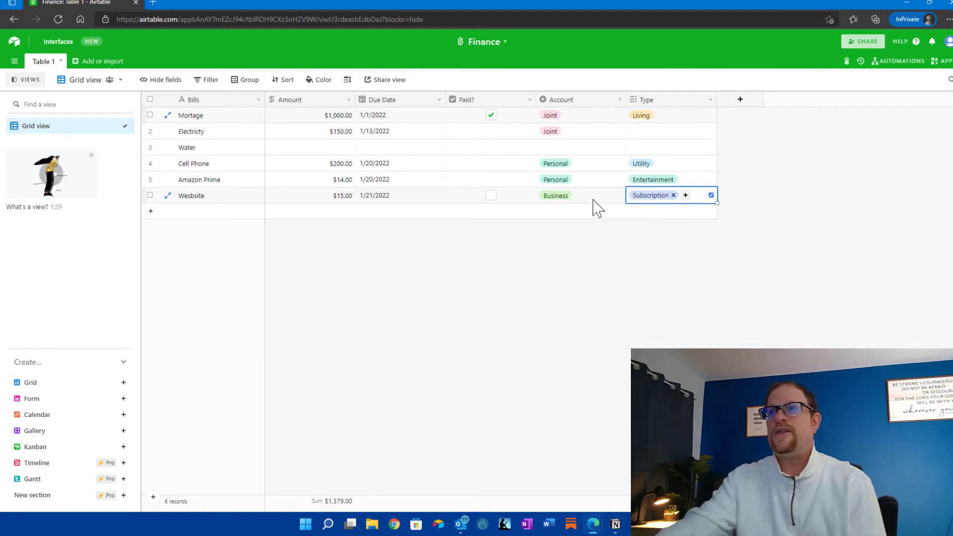
# Add an unnamed multiple select field after Type with the options Auto Pay, Check, Cash, Credit Card and Debit Card
pyautogui.click(741, 99)
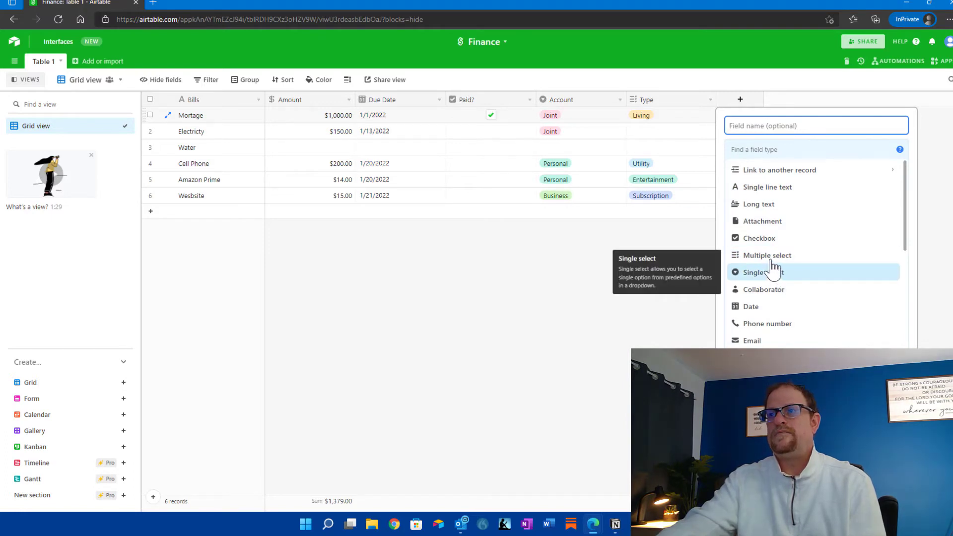
pyautogui.click(774, 264)
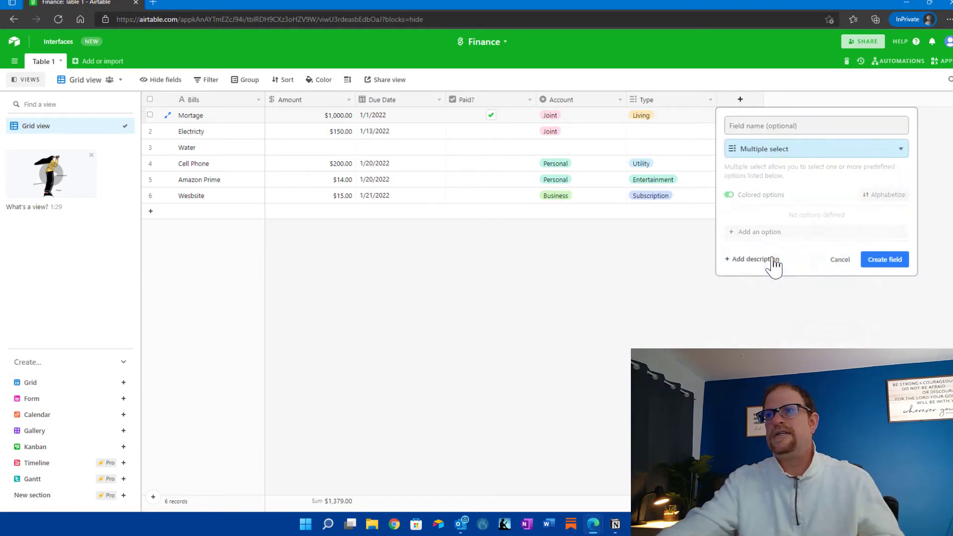
pyautogui.click(751, 233)
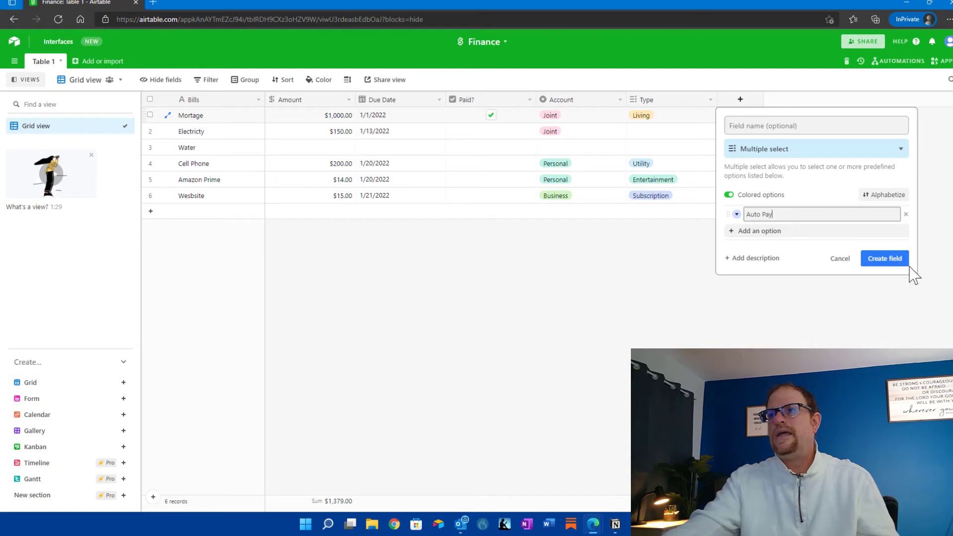
pyautogui.click(756, 233)
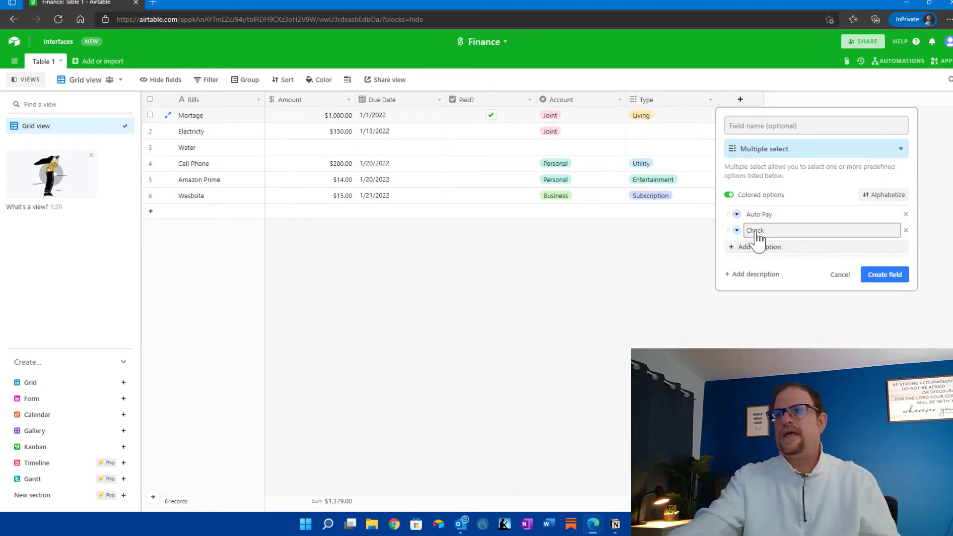
pyautogui.click(750, 248)
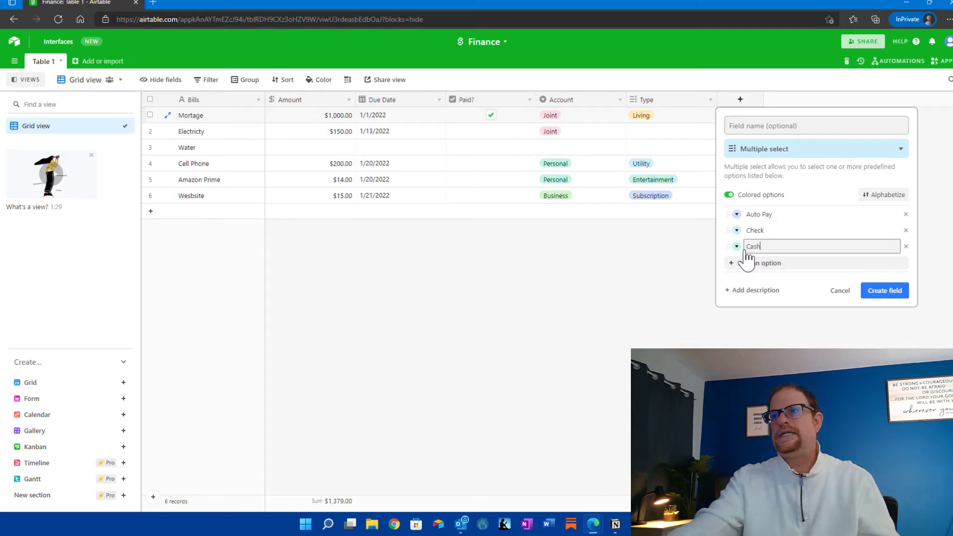
pyautogui.click(740, 266)
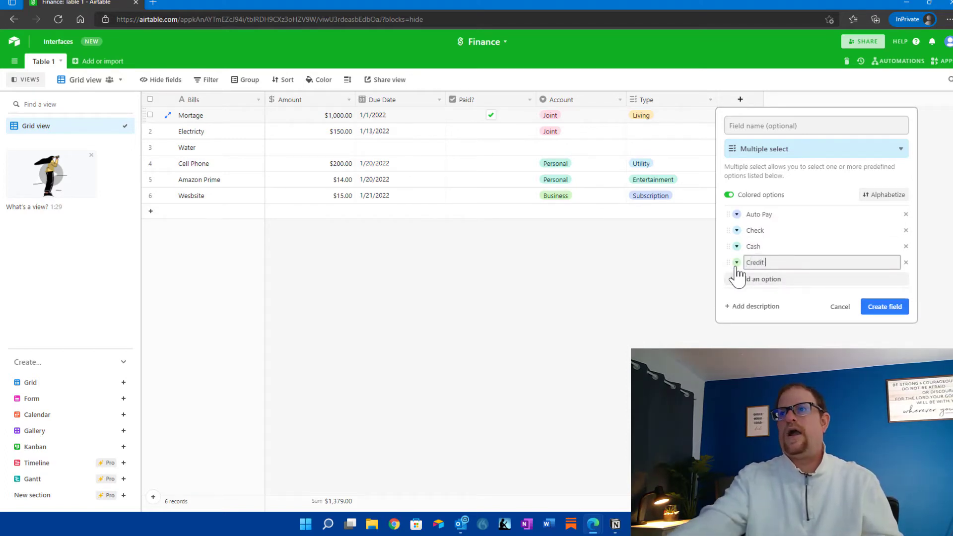
pyautogui.click(738, 280)
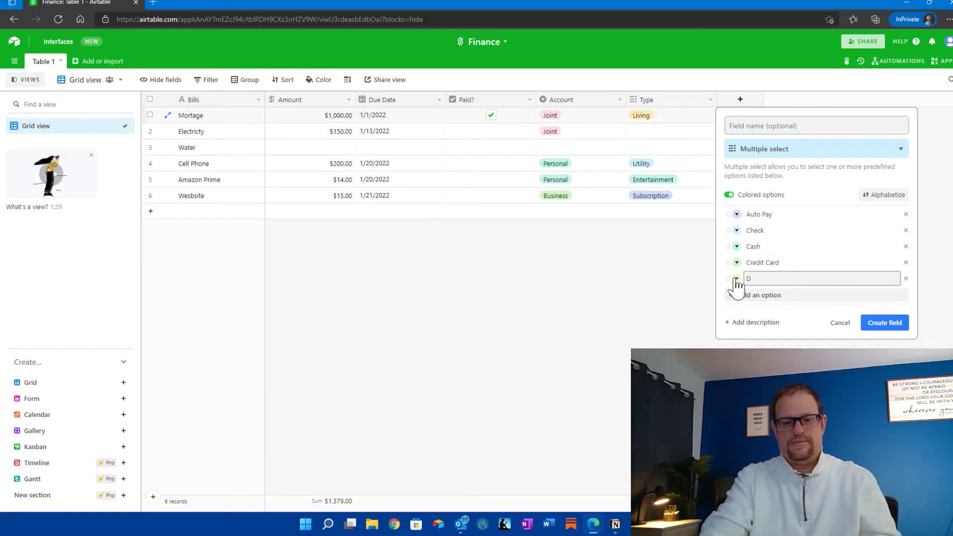
pyautogui.write('Debit Card')
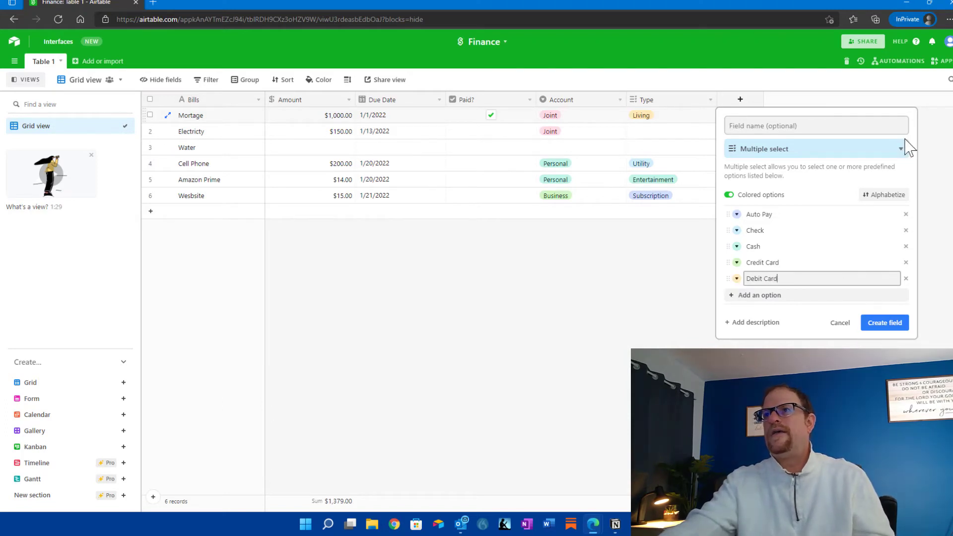
pyautogui.click(885, 323)
# Assign the Check tag to the Mortage record
pyautogui.click(752, 122)
pyautogui.click(725, 115)
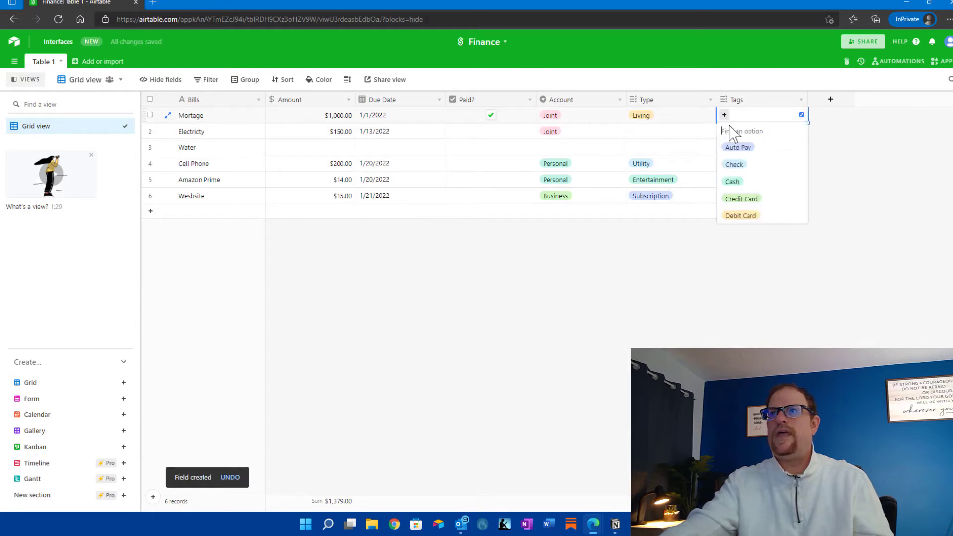
pyautogui.click(734, 165)
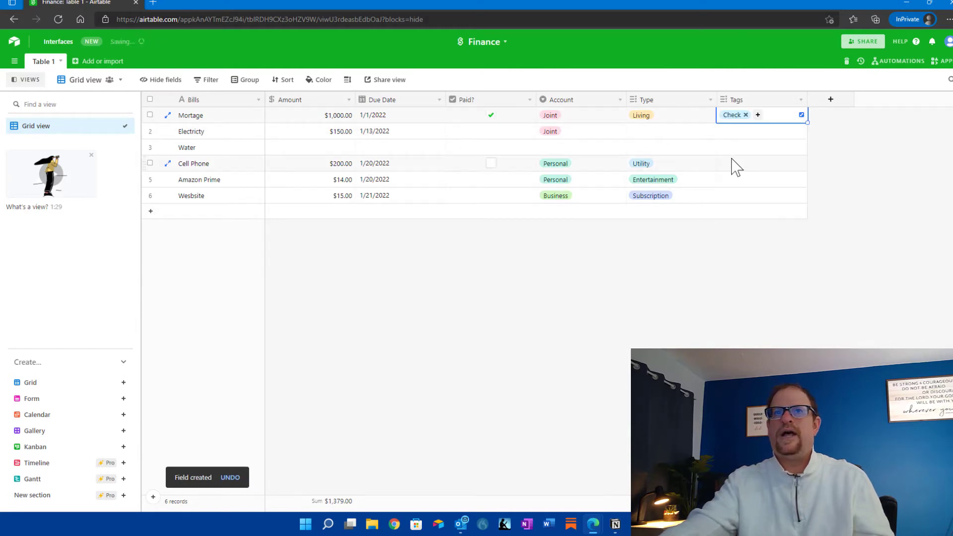
# Assign the Auto Pay and Debit Card tags to the Amazon Prime record
pyautogui.doubleClick(729, 184)
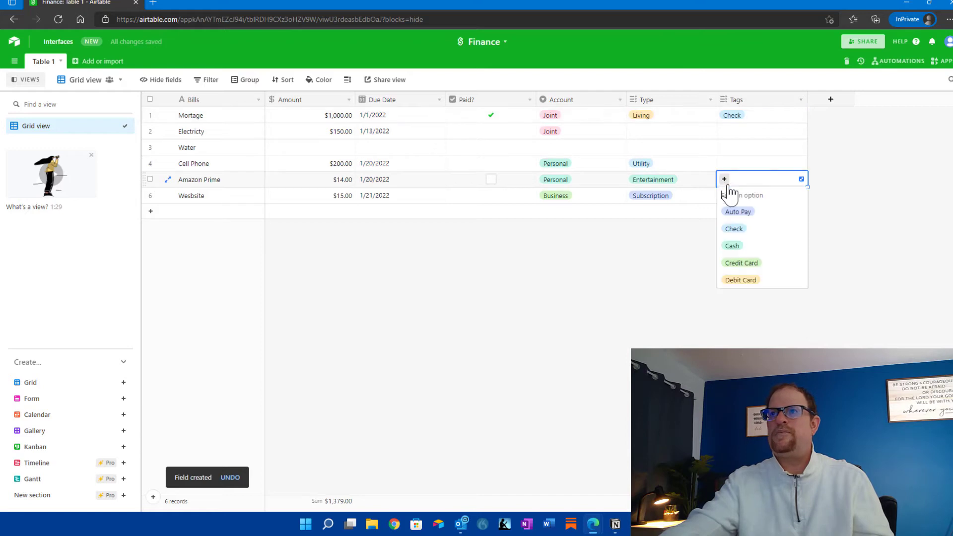
pyautogui.click(738, 211)
pyautogui.click(766, 179)
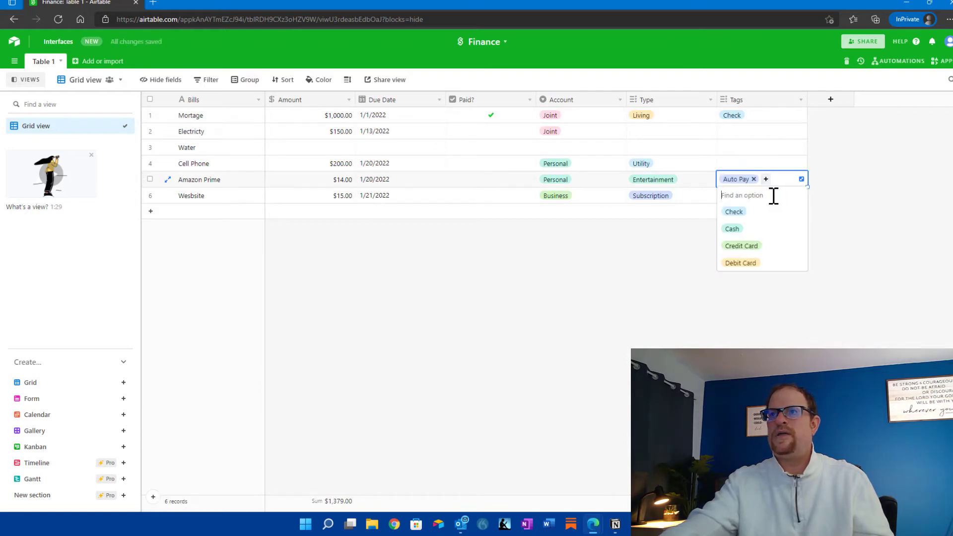
pyautogui.click(750, 267)
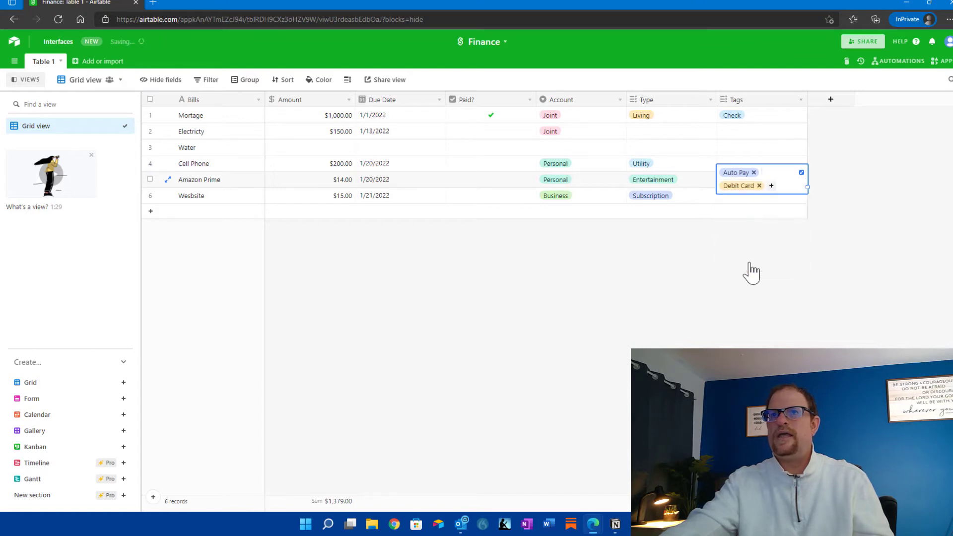
# Add a blank record below Wesbsite and assign the Auto Pay tag to the Wesbsite record
pyautogui.click(736, 212)
pyautogui.click(733, 197)
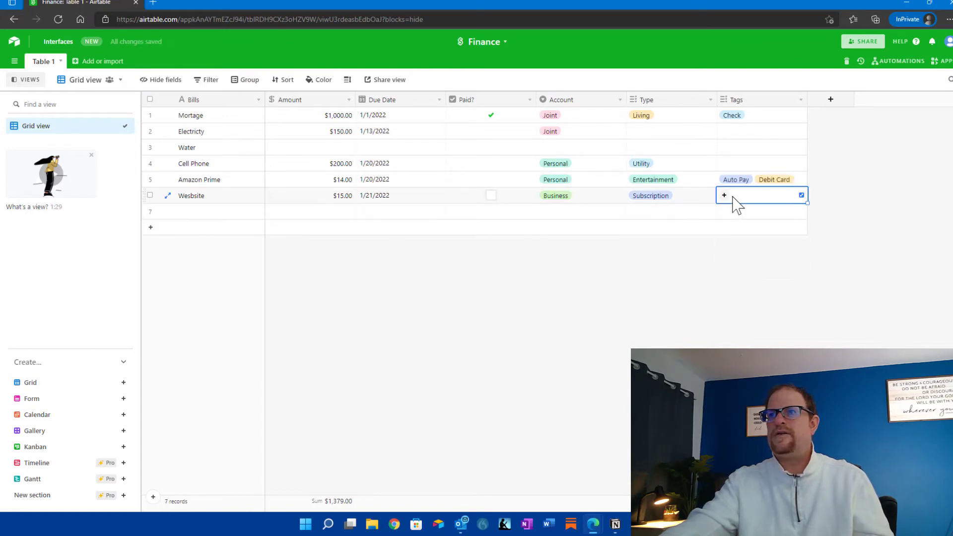
pyautogui.click(724, 195)
pyautogui.click(734, 227)
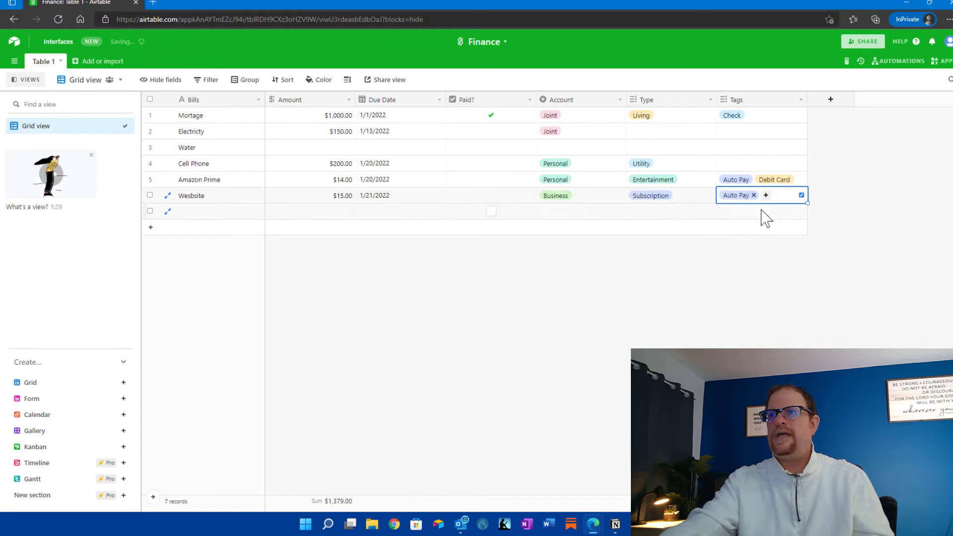
pyautogui.click(724, 283)
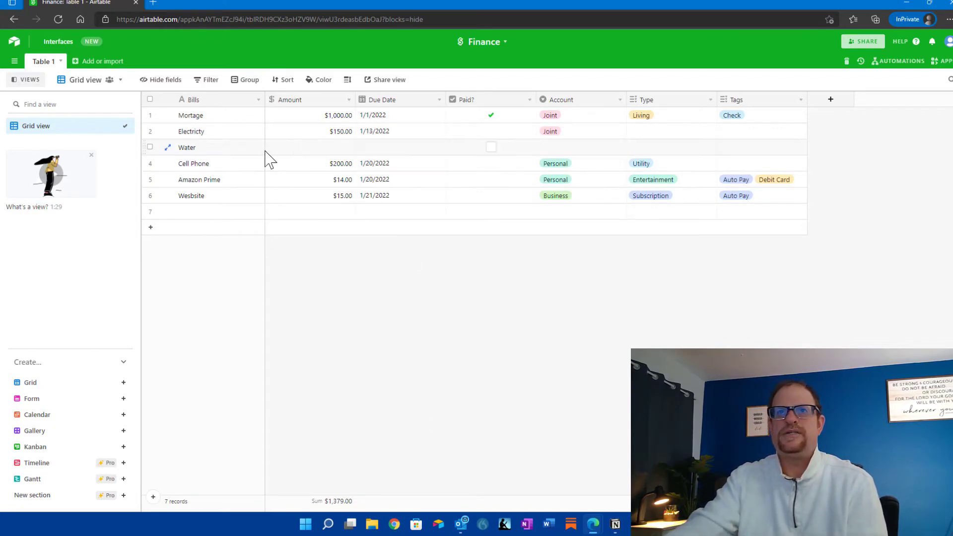
# Set the Water record's Amount to 100 and its Due Date to 1/22/2022
pyautogui.click(315, 148)
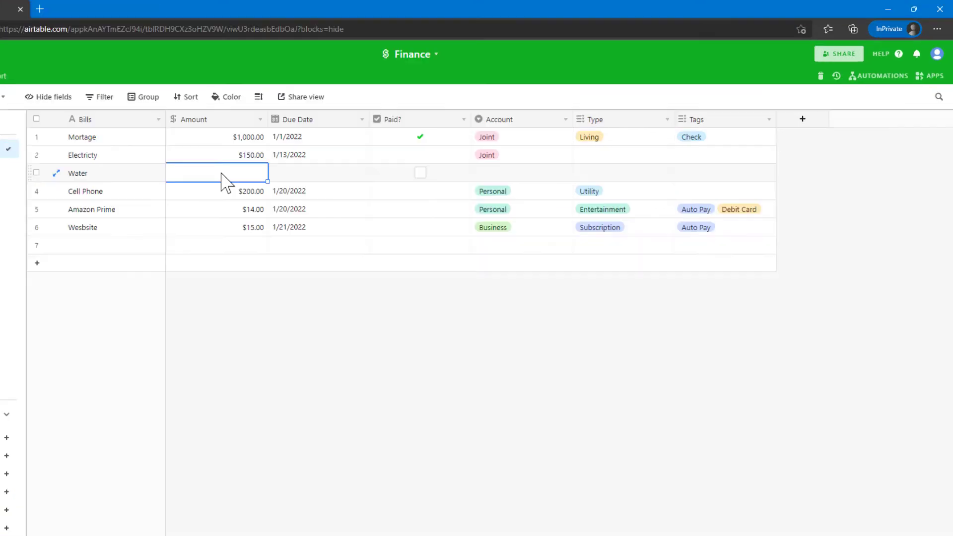
pyautogui.write('100')
pyautogui.press('Tab')
pyautogui.write('2')
pyautogui.press('BackSpace')
pyautogui.write('1/22/2022')
pyautogui.press('Tab')
pyautogui.press('Tab')
# Set the Water record's Account to Joint, its Type to Utility and its tag to Debit Card
pyautogui.click(566, 173)
pyautogui.click(487, 209)
pyautogui.doubleClick(583, 178)
pyautogui.click(616, 267)
pyautogui.doubleClick(687, 175)
pyautogui.click(683, 173)
pyautogui.click(691, 286)
# Fill the blank record with the name Audible, Amount 10 and Due Date 1/27/2022
pyautogui.doubleClick(110, 246)
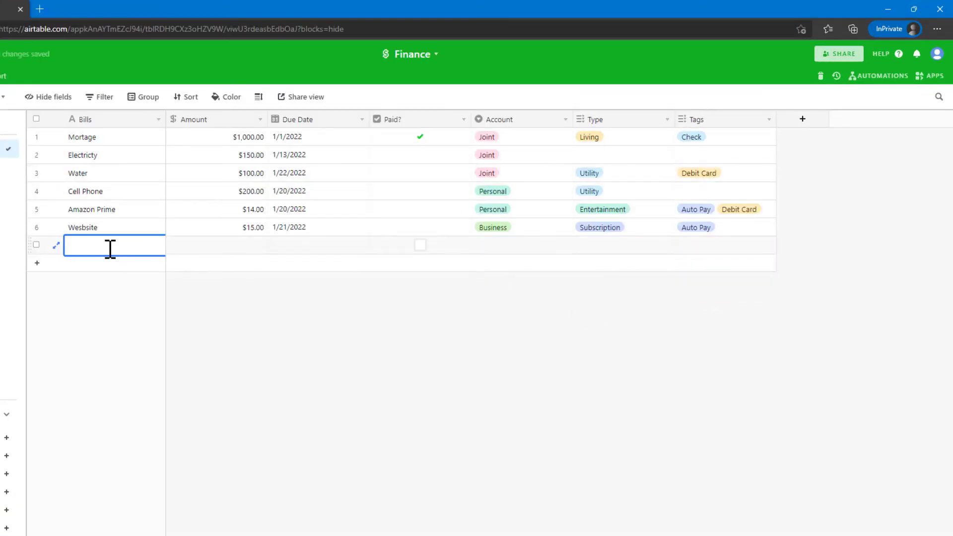
pyautogui.write('Audible')
pyautogui.click(205, 250)
pyautogui.write('10')
pyautogui.doubleClick(308, 251)
# Set the Audible record's Account to Personal, its Type to Subscription and its tag to Auto Pay
pyautogui.doubleClick(516, 250)
pyautogui.click(506, 301)
pyautogui.doubleClick(590, 250)
pyautogui.click(602, 281)
pyautogui.doubleClick(696, 245)
pyautogui.click(690, 278)
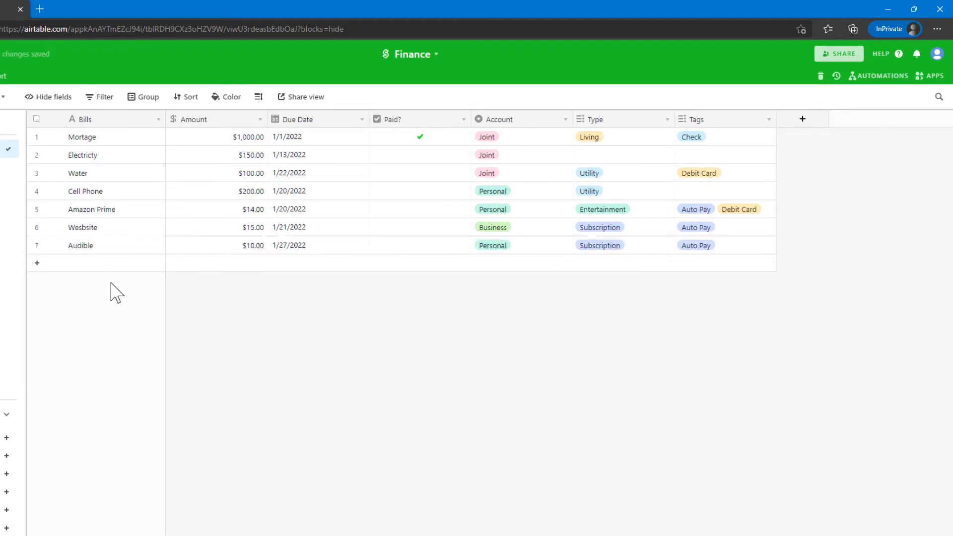
# Add a record named Internet with Amount 120 and Due Date 1/21/2022
pyautogui.click(104, 268)
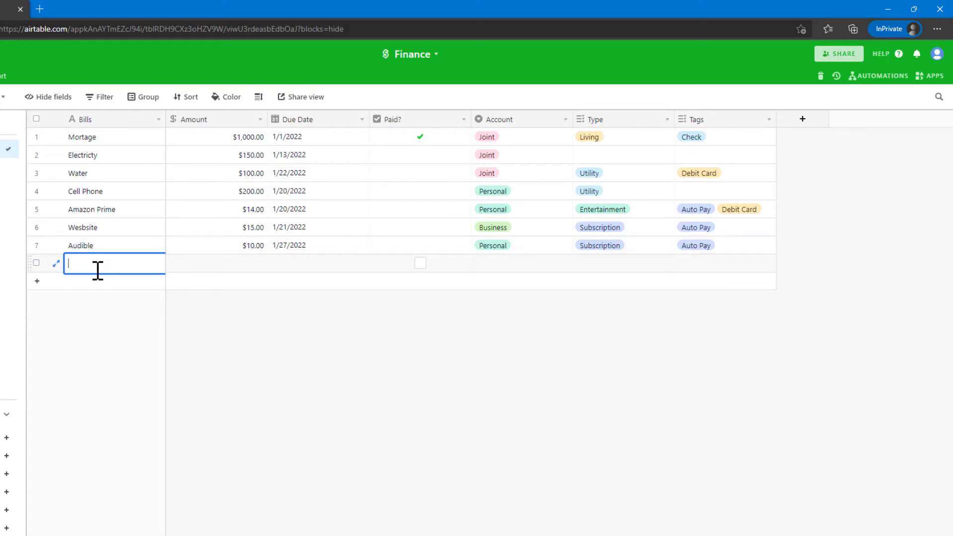
pyautogui.write('Internet')
pyautogui.press('Tab')
pyautogui.write('120')
pyautogui.press('Tab')
pyautogui.write('1/21/2022')
# Set the Internet record's Account to Joint, its Type to Utility and its tag to Debit Card
pyautogui.doubleClick(506, 270)
pyautogui.click(499, 301)
pyautogui.click(598, 268)
pyautogui.click(582, 263)
pyautogui.click(591, 319)
pyautogui.click(686, 265)
pyautogui.click(685, 264)
pyautogui.click(703, 376)
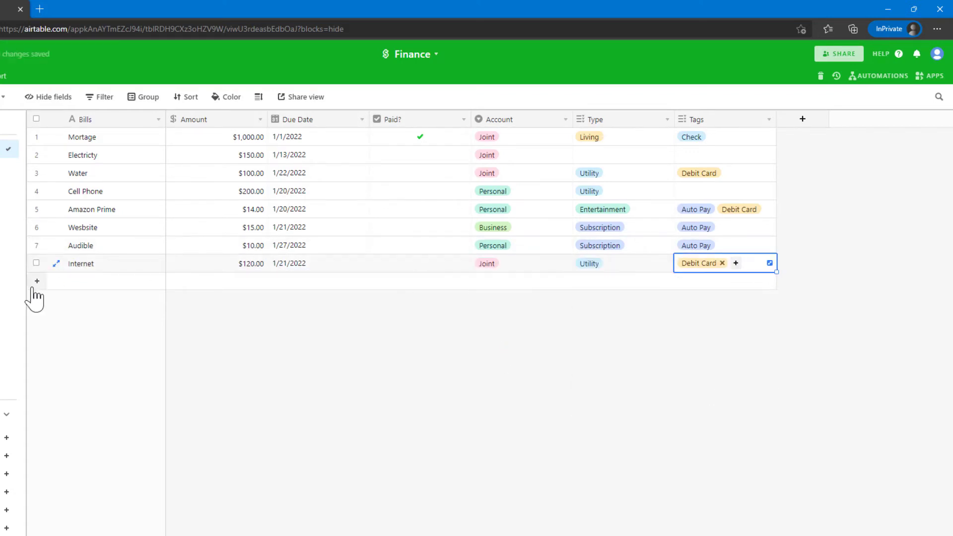
# Add a record named Car Payment with Amount 225 and Due Date 1/13/2022
pyautogui.click(74, 285)
pyautogui.write('Car Payment')
pyautogui.press('Tab')
pyautogui.write('225')
pyautogui.doubleClick(323, 284)
pyautogui.click(354, 367)
# Set the Car Payment record's Account to Personal, its Type to Luxury and its tag to Auto Pay
pyautogui.doubleClick(506, 284)
pyautogui.click(496, 337)
pyautogui.doubleClick(604, 285)
pyautogui.click(593, 403)
pyautogui.doubleClick(695, 282)
pyautogui.click(699, 318)
# Add a record named Car Insurance with Amount 150 and Due Date 1/24/2022
pyautogui.click(37, 299)
pyautogui.write('Car Insurance')
pyautogui.press('Tab')
pyautogui.write('150')
pyautogui.press('Tab')
pyautogui.doubleClick(306, 299)
pyautogui.click(298, 420)
# Set the Car Insurance record's Account to Joint, its Type to Living and its tag to Debit Card
pyautogui.doubleClick(497, 300)
pyautogui.click(499, 337)
pyautogui.doubleClick(606, 301)
pyautogui.scroll(-2, 607, 392)
pyautogui.click(591, 441)
pyautogui.doubleClick(725, 300)
pyautogui.click(699, 411)
# Add a record named Netflix with Amount 15 and Due Date 1/18/2022
pyautogui.click(93, 318)
pyautogui.write('Netflix')
pyautogui.press('Tab')
pyautogui.write('15')
pyautogui.doubleClick(338, 318)
pyautogui.click(316, 416)
# Set the Netflix record's Account to Personal, its Type to Subscription and Entertainment, and its tag to Auto Pay
pyautogui.doubleClick(489, 317)
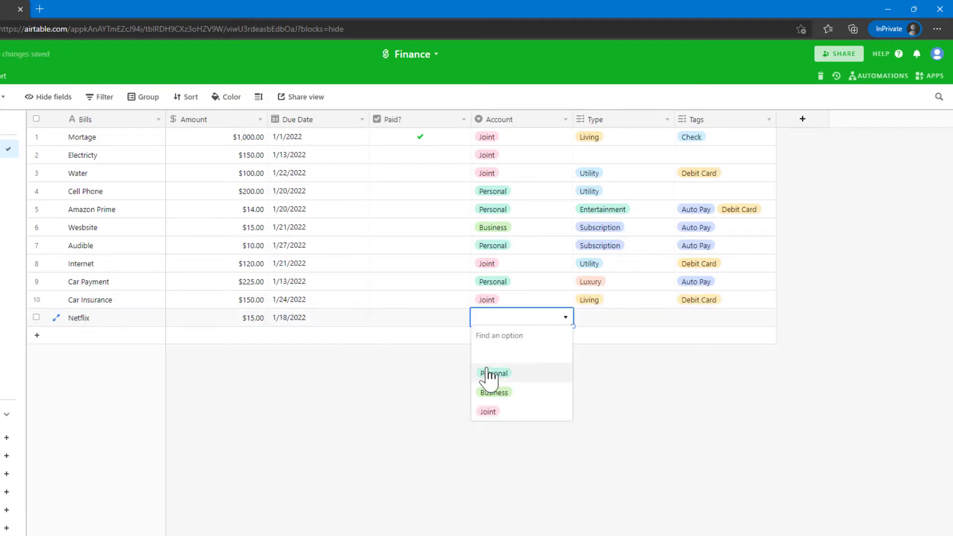
pyautogui.click(489, 372)
pyautogui.doubleClick(604, 318)
pyautogui.click(605, 354)
pyautogui.doubleClick(715, 319)
pyautogui.doubleClick(645, 318)
pyautogui.click(612, 374)
pyautogui.doubleClick(696, 322)
pyautogui.click(696, 354)
pyautogui.click(16, 380)
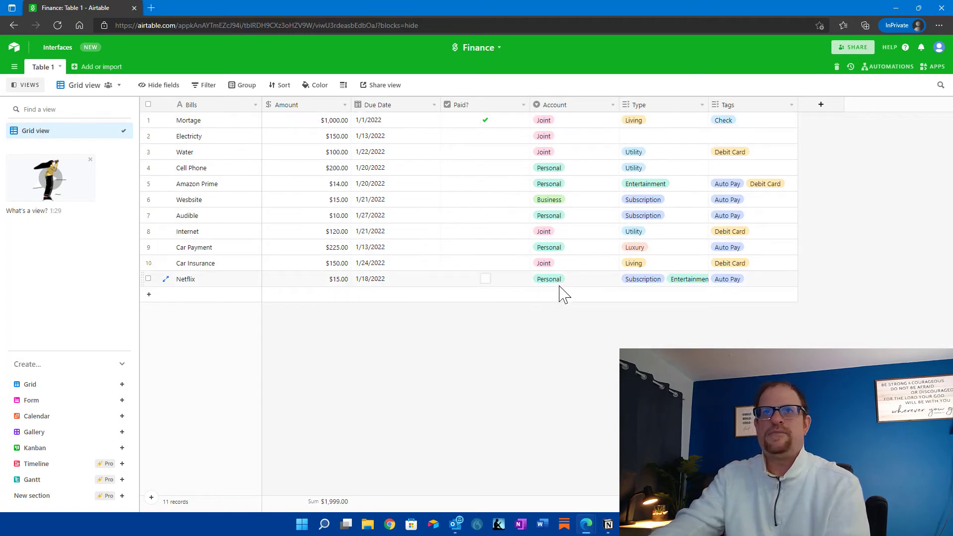
# Group the grid view's records by the Account field
pyautogui.click(244, 87)
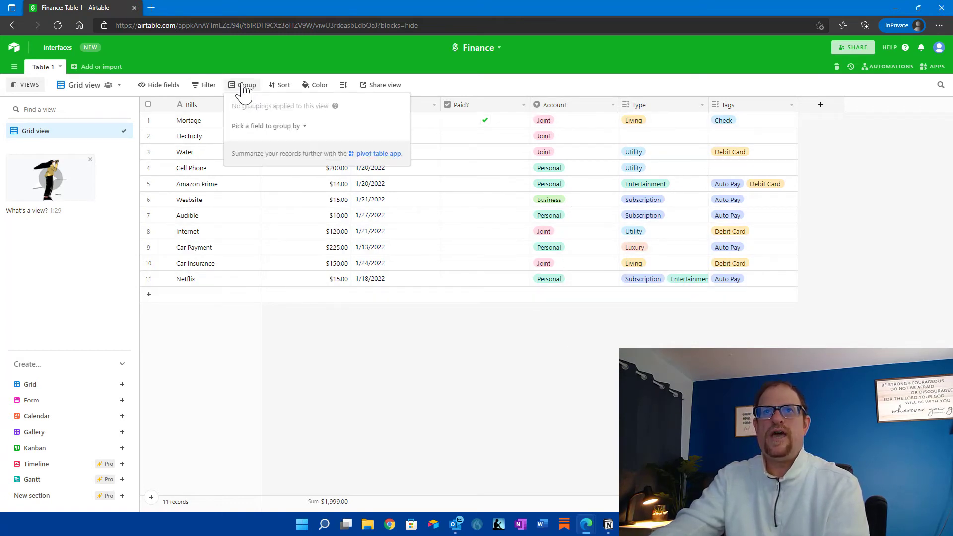
pyautogui.click(305, 129)
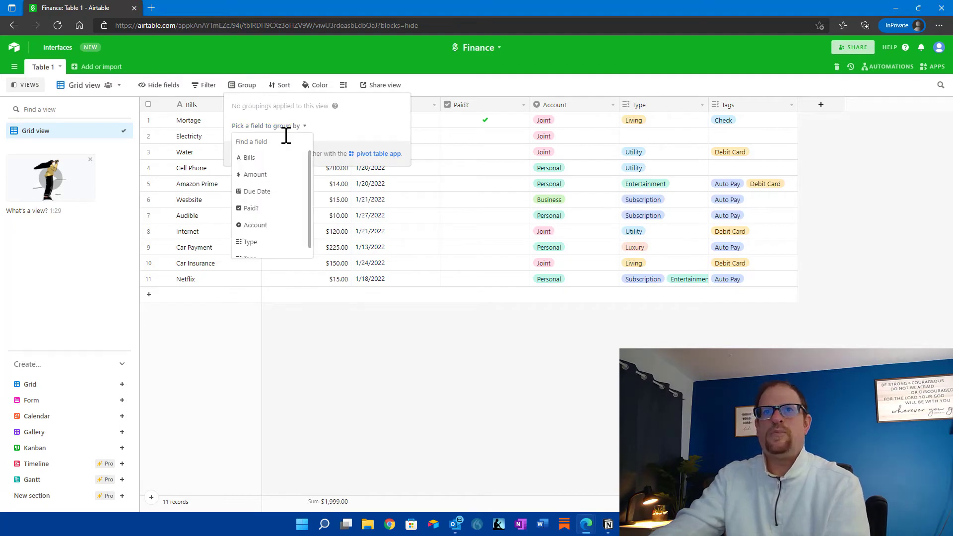
pyautogui.click(255, 225)
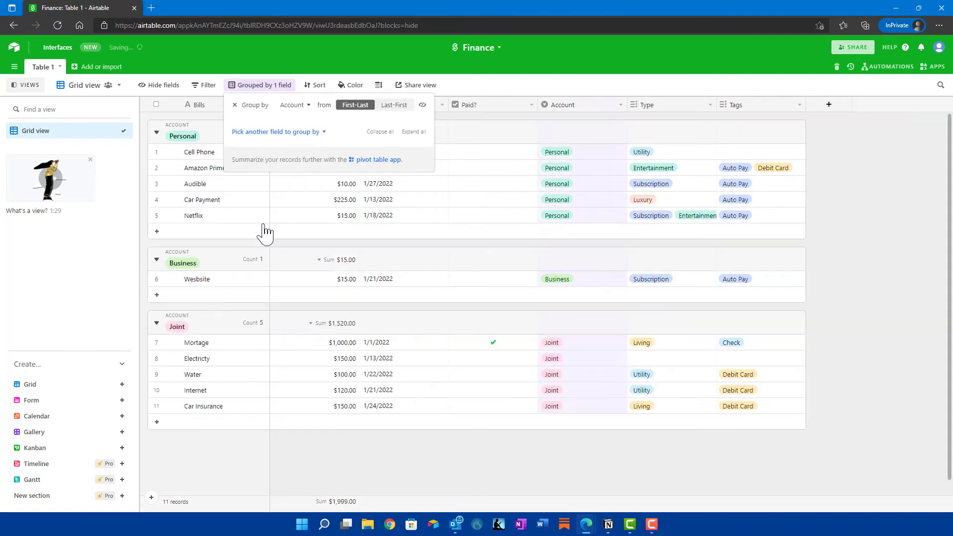
pyautogui.click(878, 237)
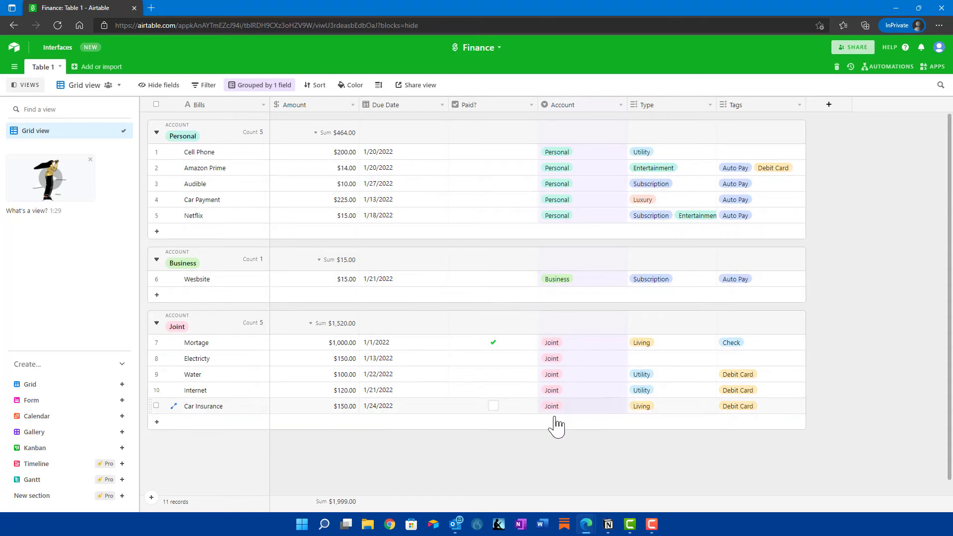
# Duplicate the grouped grid view, name the copy Grouped by Account, and decline the offered walkthrough
pyautogui.click(116, 131)
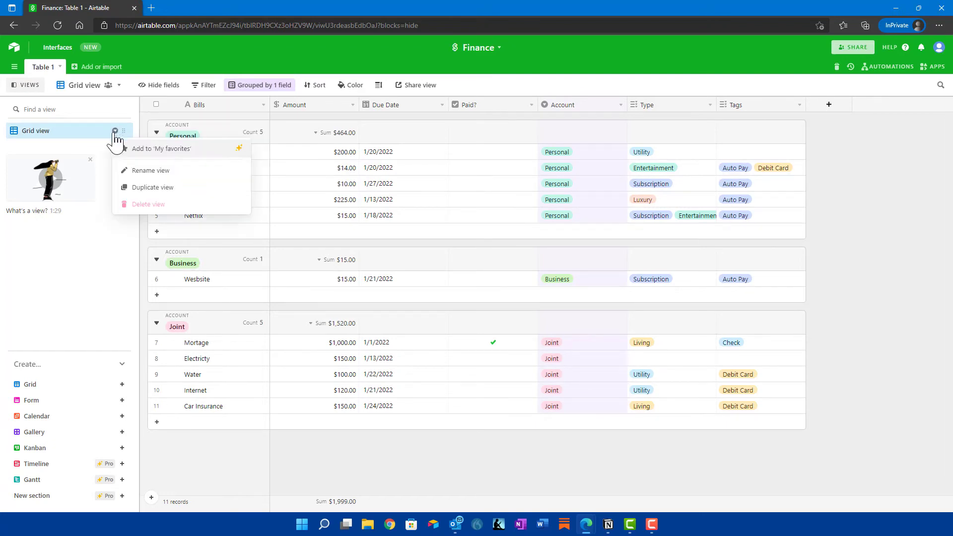
pyautogui.click(143, 188)
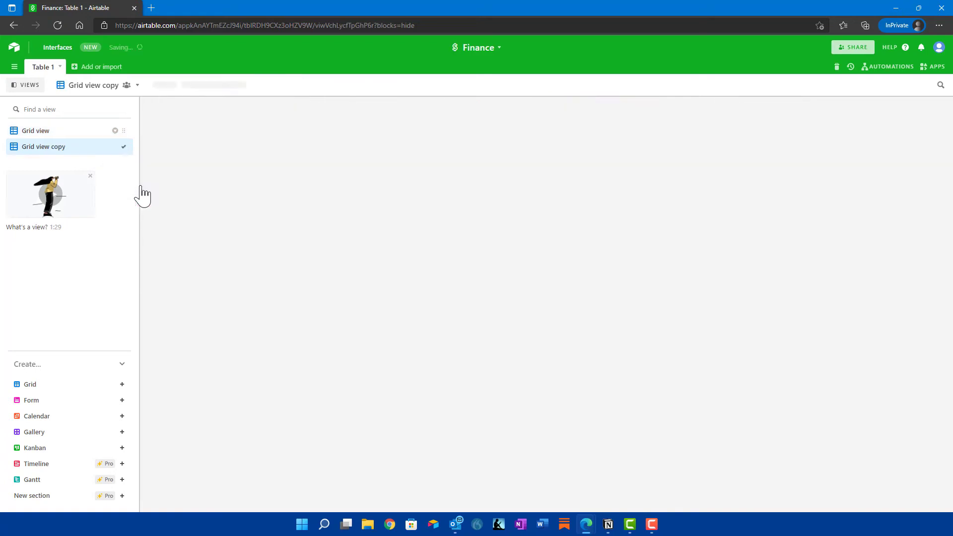
pyautogui.write('Grouped by Account')
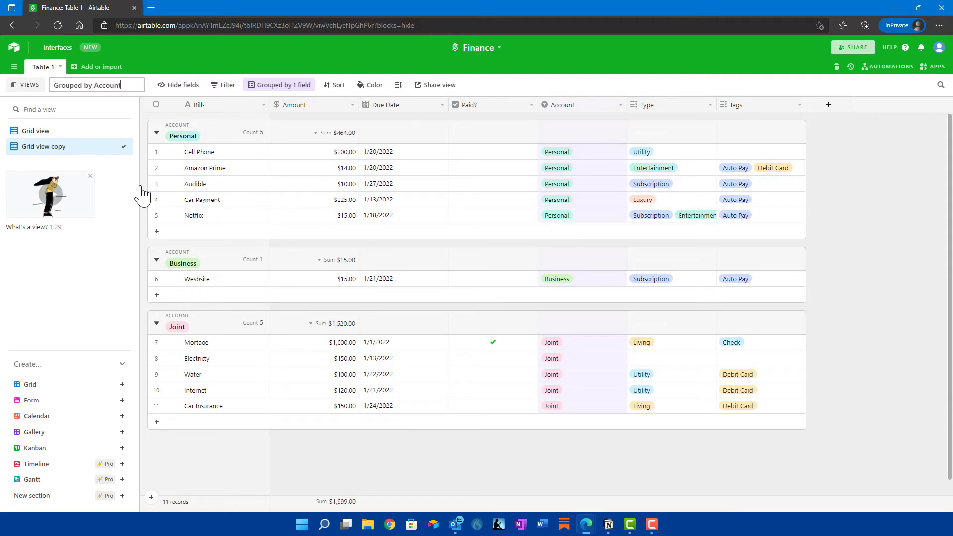
pyautogui.press('Return')
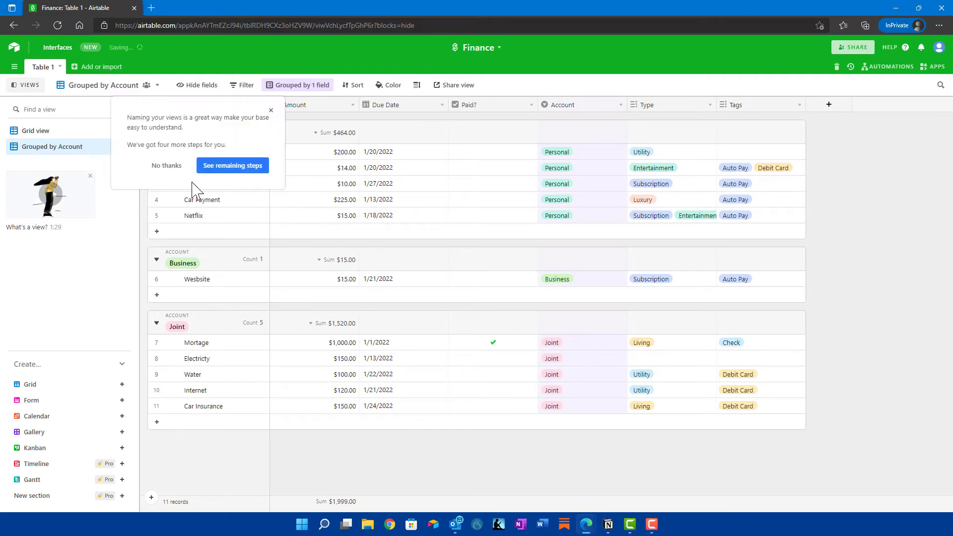
pyautogui.click(167, 166)
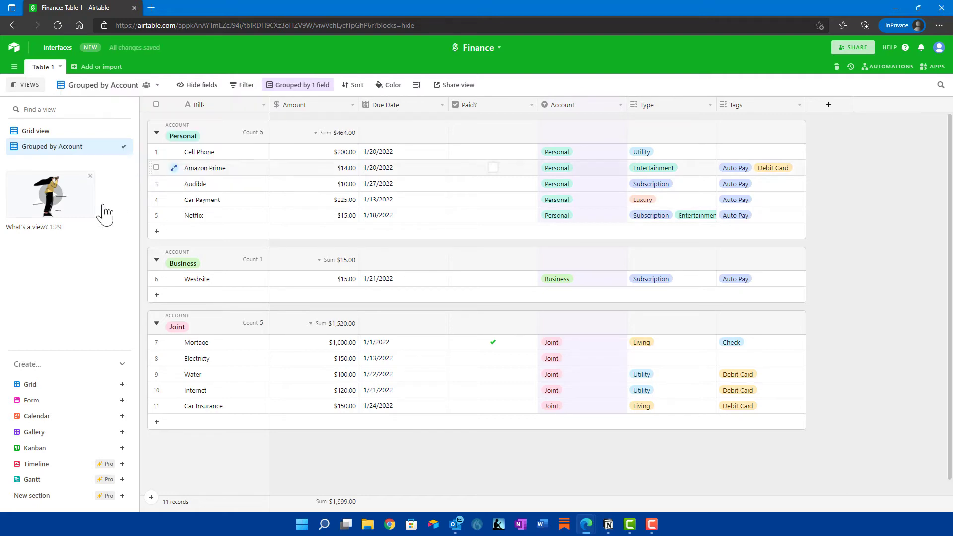
# Return to the original Grid view and remove its grouping by Account
pyautogui.click(57, 132)
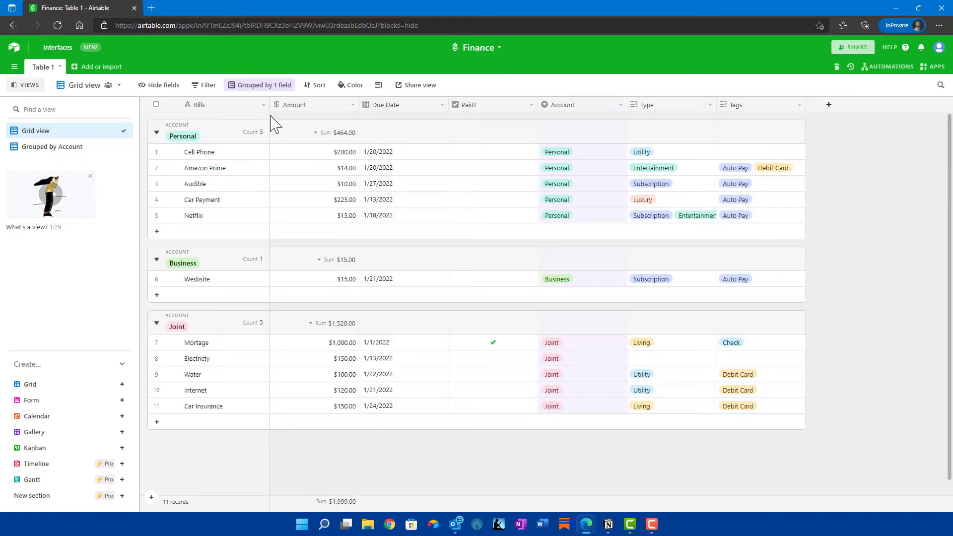
pyautogui.click(290, 97)
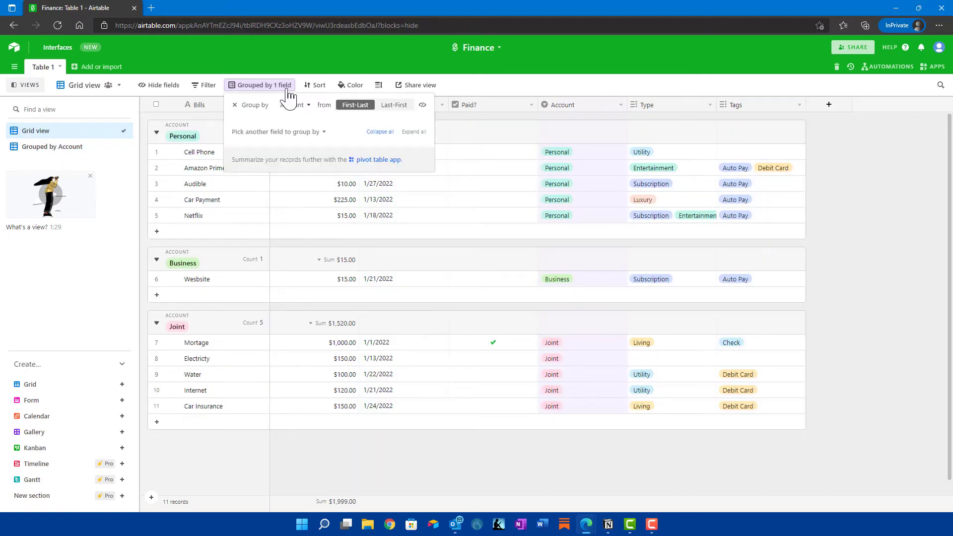
pyautogui.click(232, 111)
pyautogui.click(522, 400)
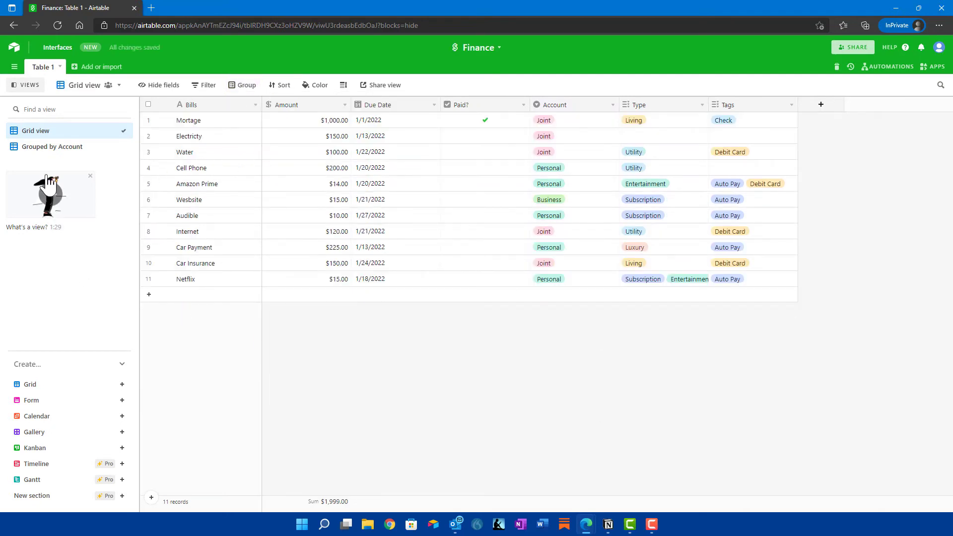
# Rename the Grid view as All
pyautogui.rightClick(46, 135)
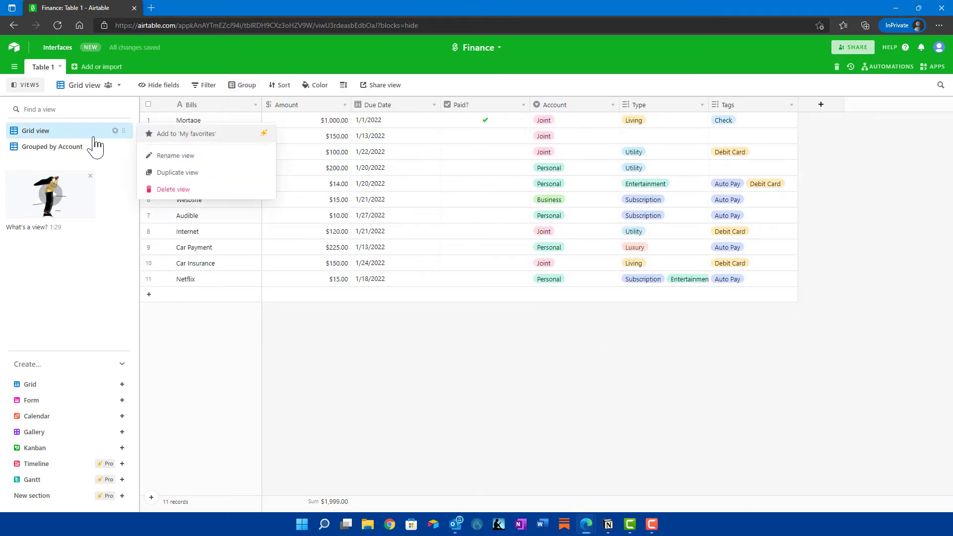
pyautogui.click(171, 157)
pyautogui.write('Al')
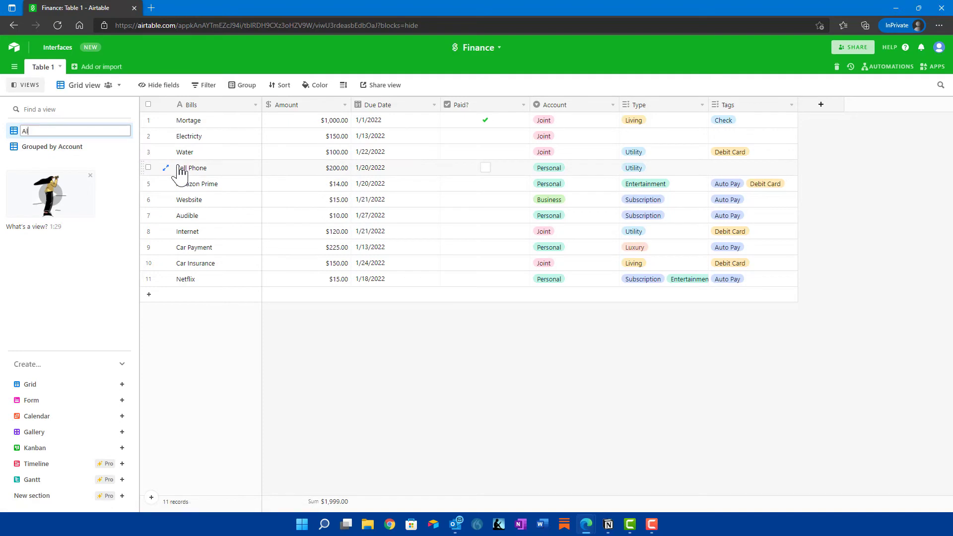
pyautogui.write('l')
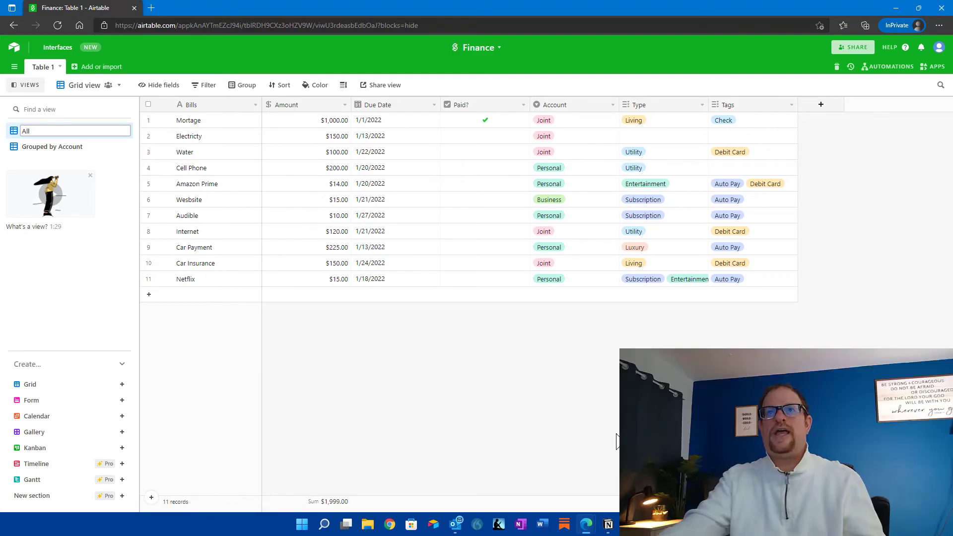
pyautogui.press('Return')
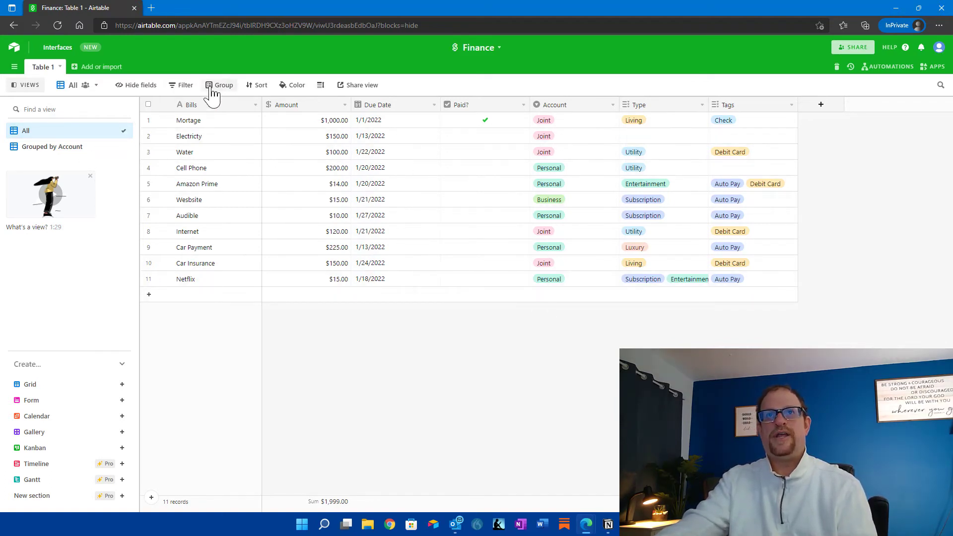
# Add a filter to the All view that shows only records where Paid? is checked
pyautogui.click(187, 87)
pyautogui.click(195, 123)
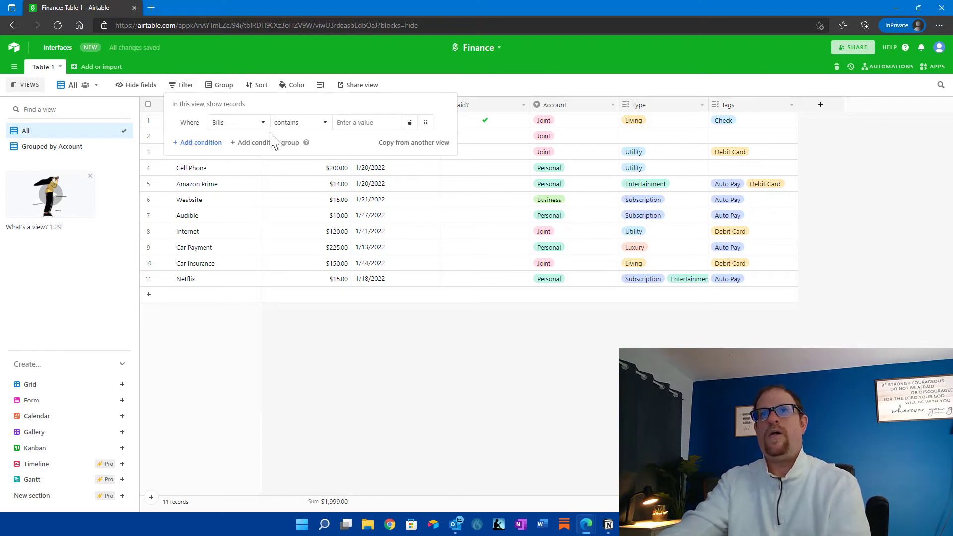
pyautogui.click(325, 128)
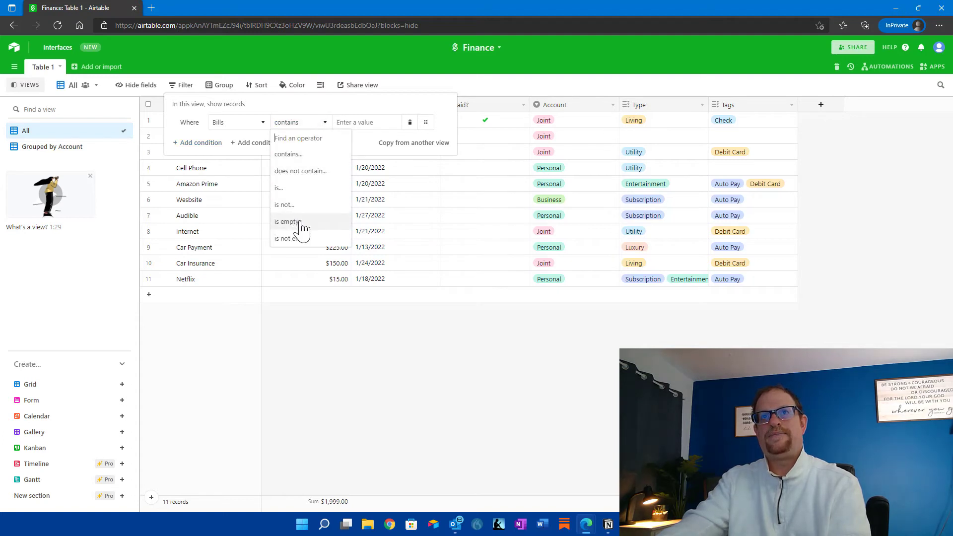
pyautogui.click(302, 154)
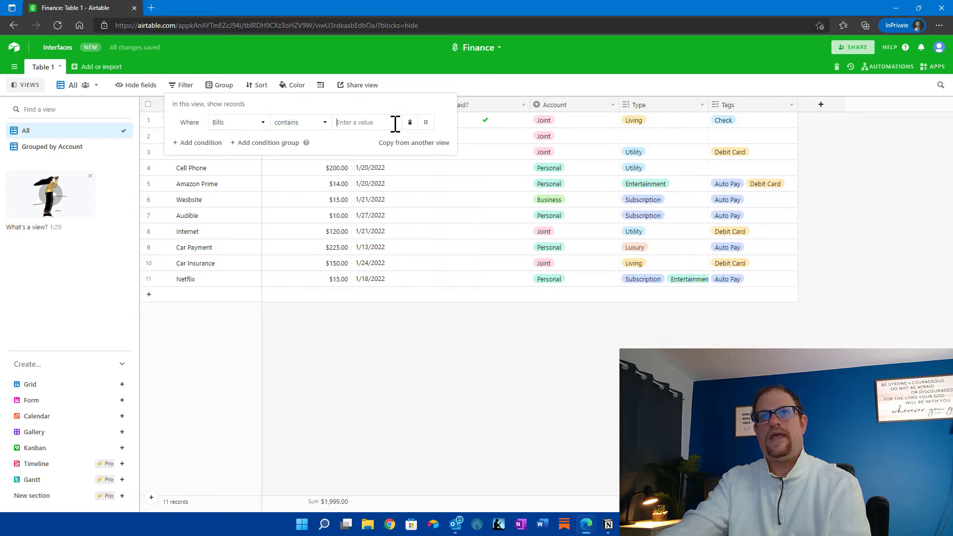
pyautogui.click(321, 123)
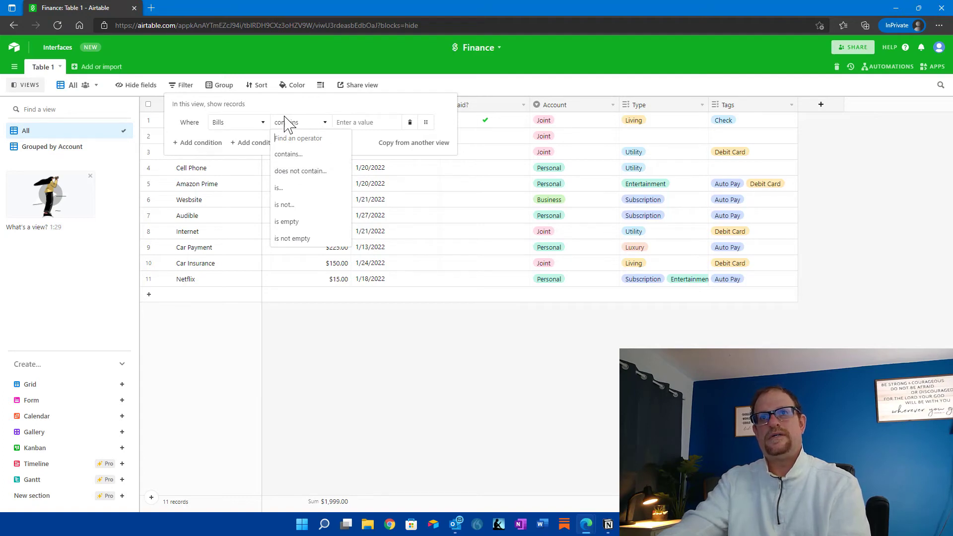
pyautogui.click(261, 123)
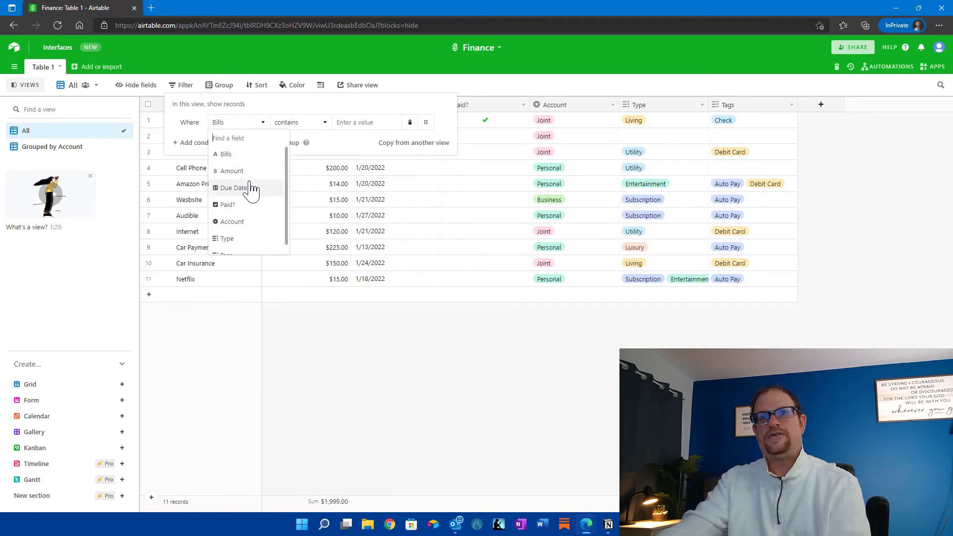
pyautogui.click(254, 205)
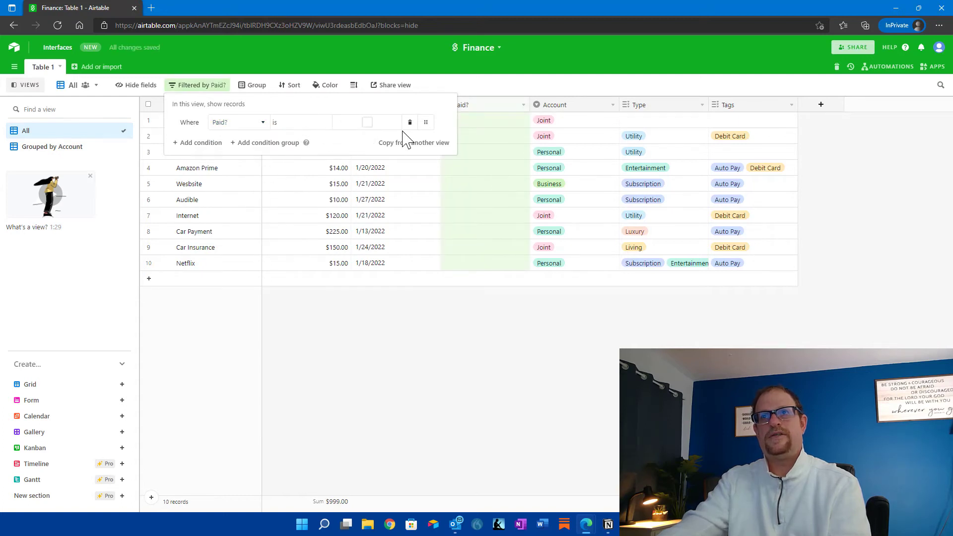
pyautogui.click(368, 122)
pyautogui.click(496, 242)
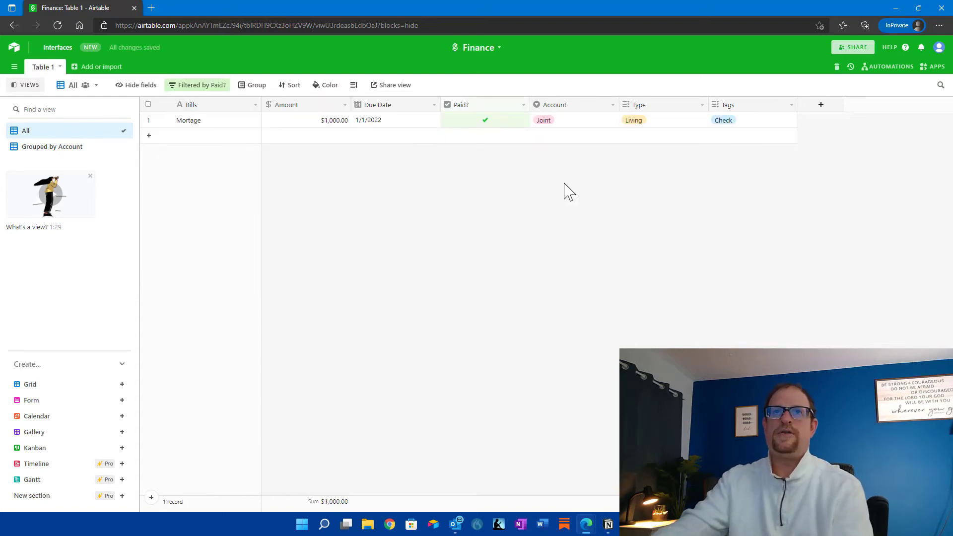
# Change the Paid? filter to show only the bills that are not checked as paid
pyautogui.click(221, 88)
pyautogui.click(368, 123)
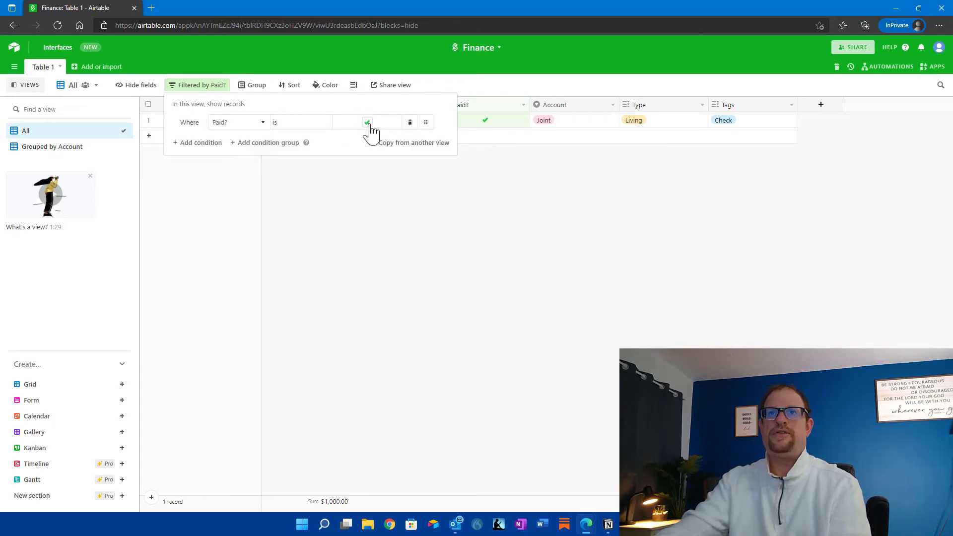
pyautogui.click(444, 323)
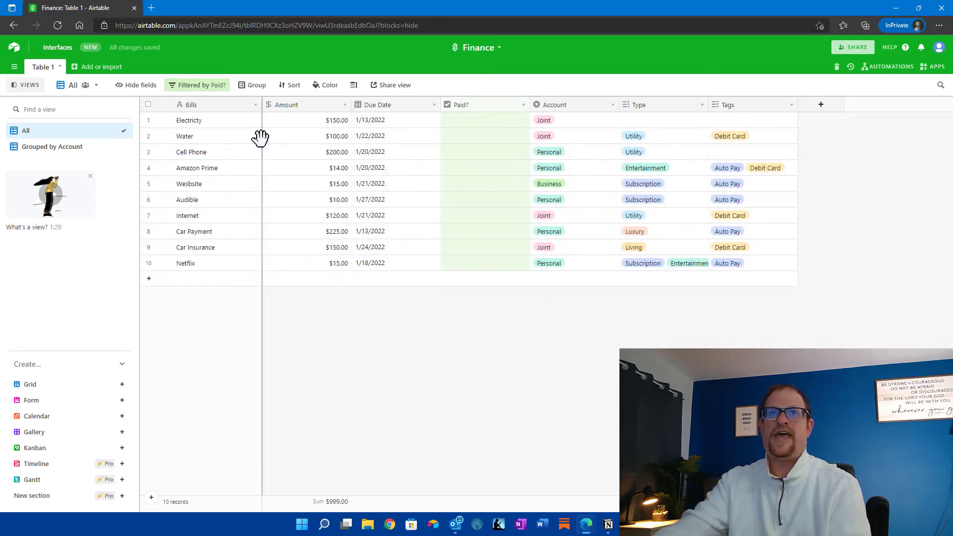
# Change the All view's filter condition to Type is exactly Subscription
pyautogui.click(214, 89)
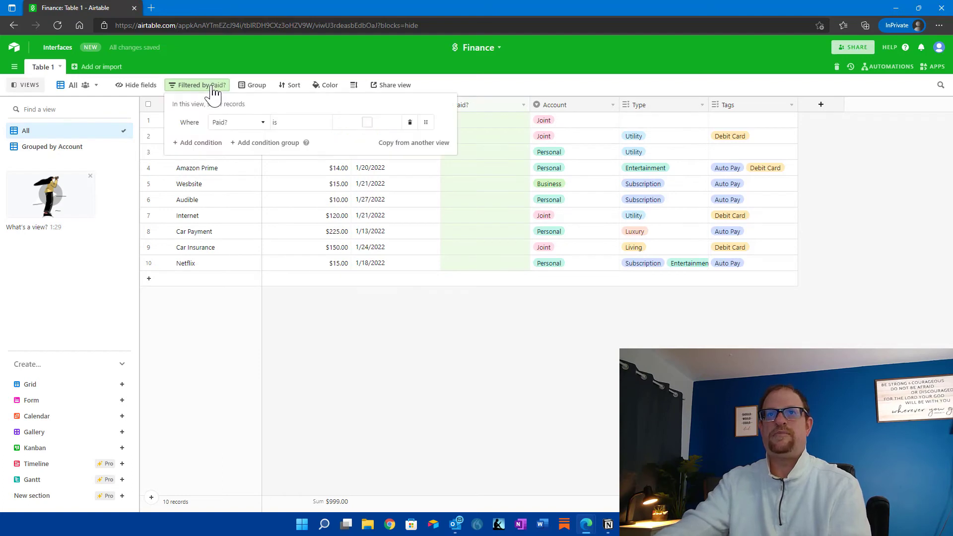
pyautogui.click(264, 124)
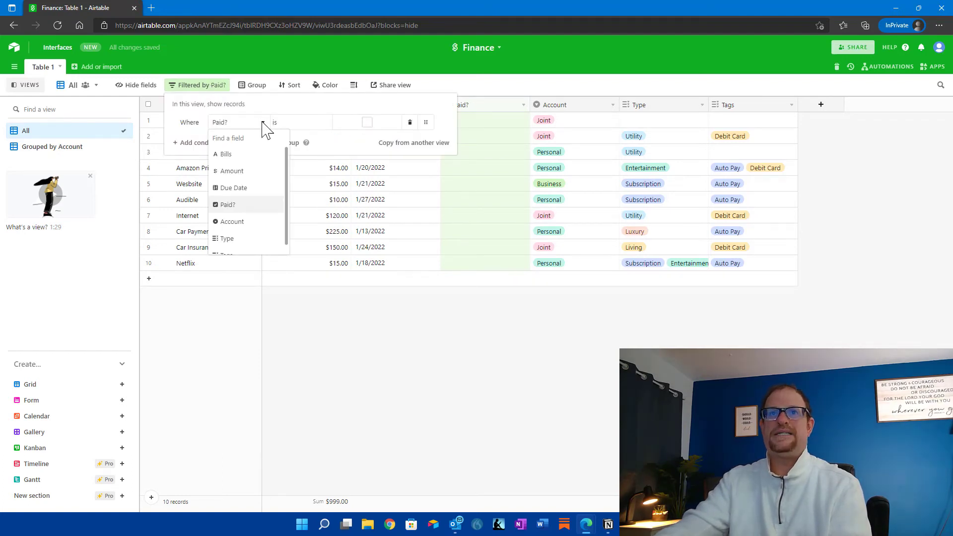
pyautogui.click(252, 238)
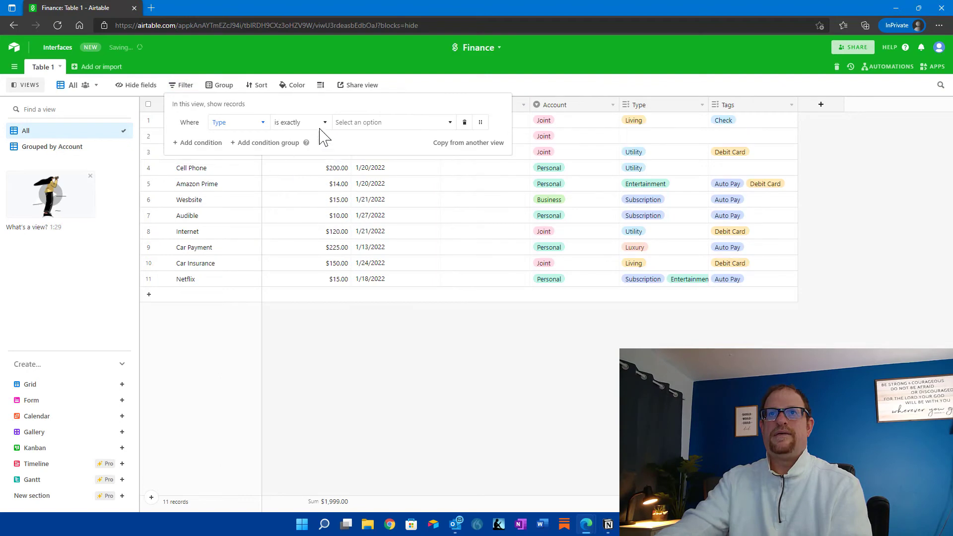
pyautogui.click(325, 122)
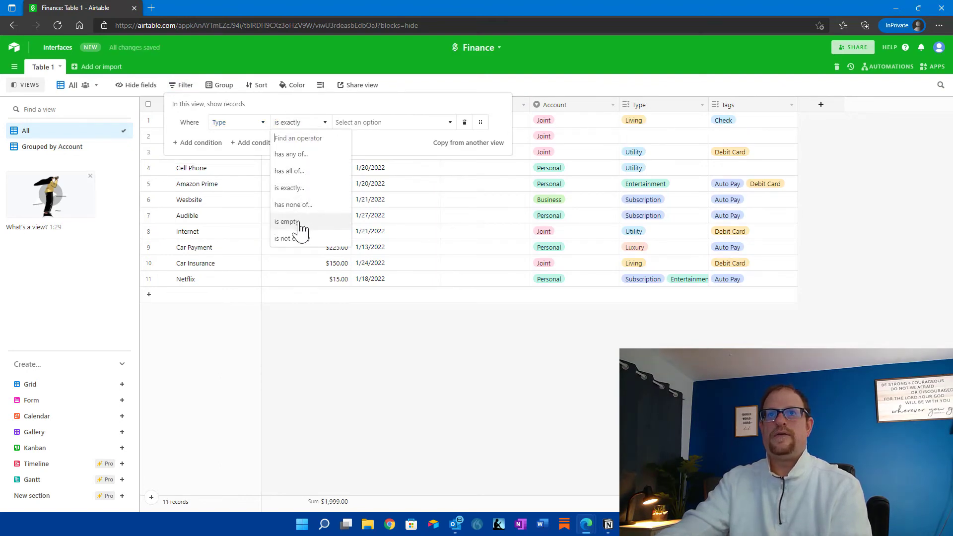
pyautogui.click(293, 187)
pyautogui.click(357, 127)
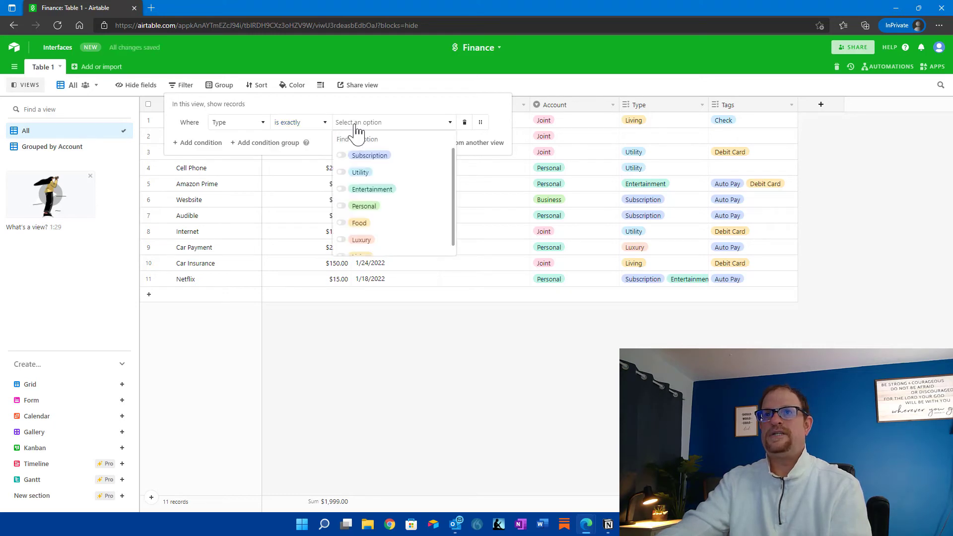
pyautogui.click(349, 161)
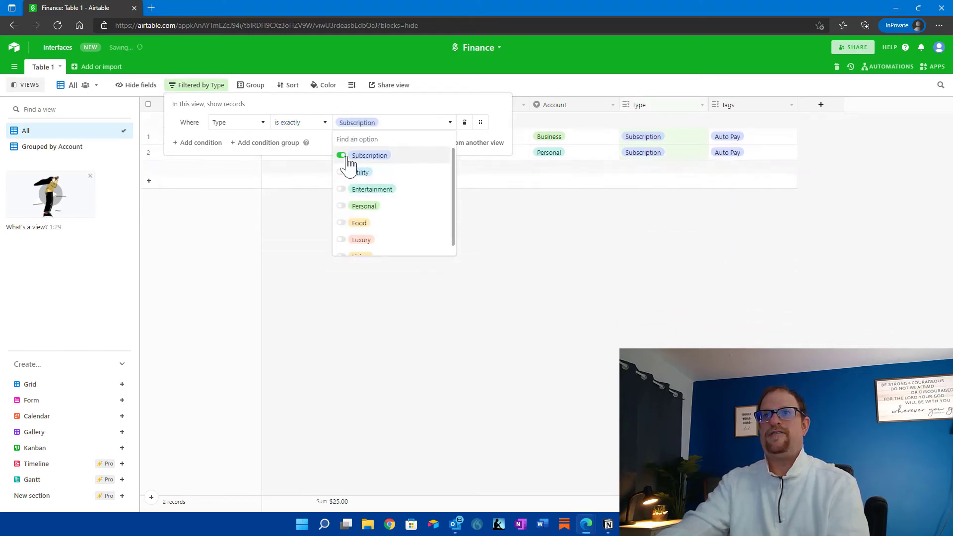
pyautogui.click(656, 363)
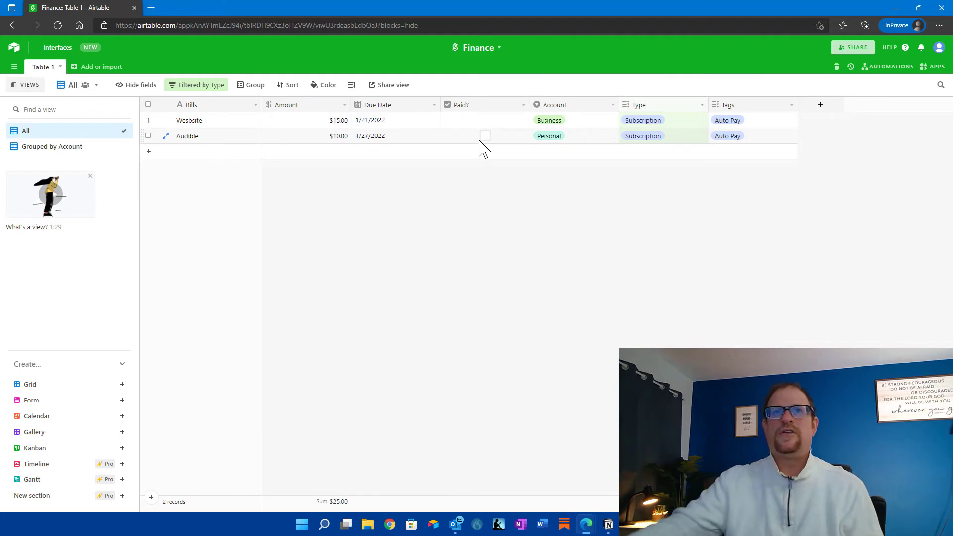
# Reopen the Finance base from the home page and create a Calendar view based on the Due Date field
pyautogui.click(15, 48)
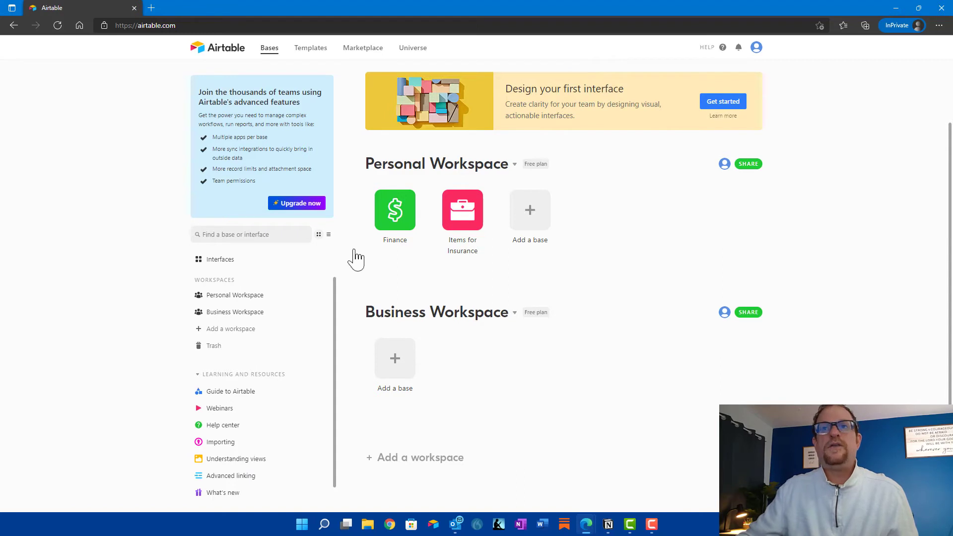
pyautogui.click(392, 226)
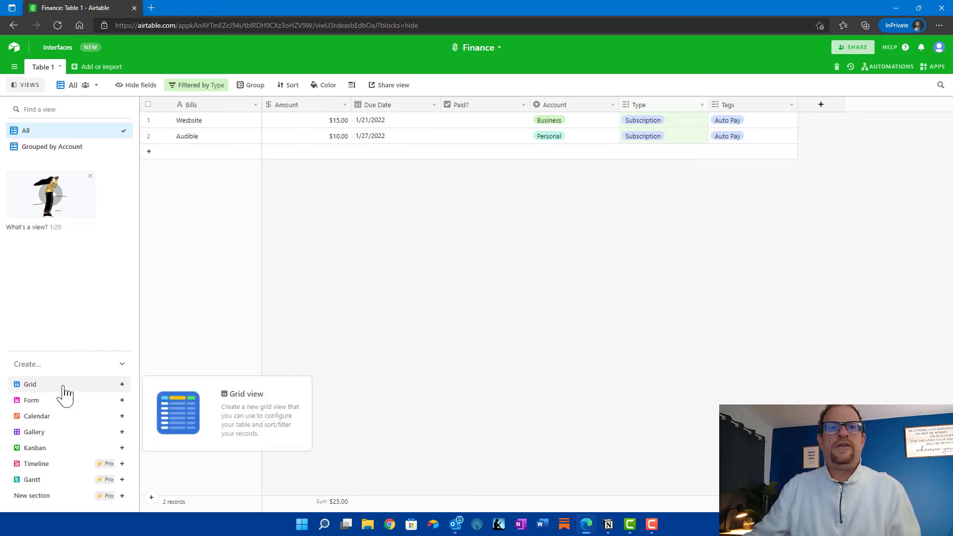
pyautogui.click(94, 420)
pyautogui.rightClick(94, 420)
pyautogui.click(435, 468)
pyautogui.click(435, 468)
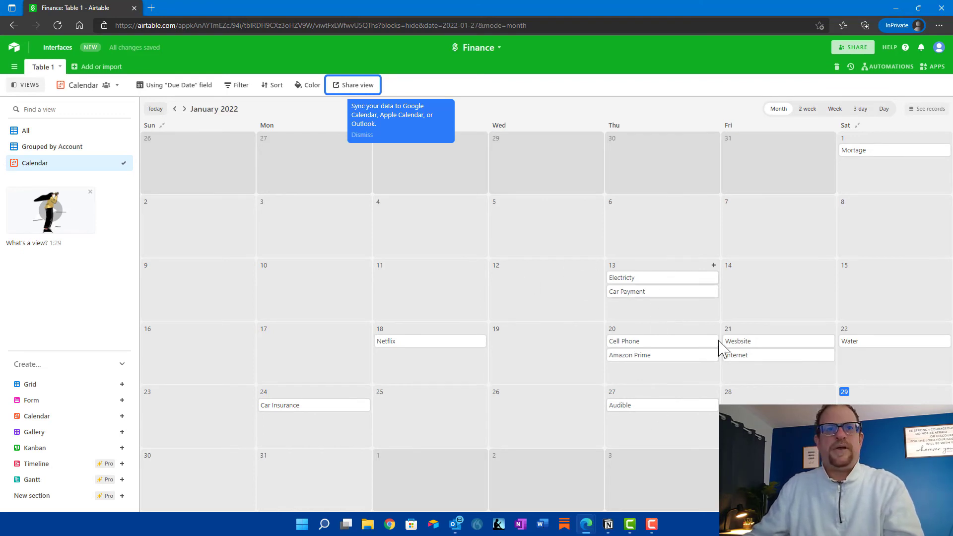
# Create a Kanban view with the records stacked by the Account field
pyautogui.click(41, 450)
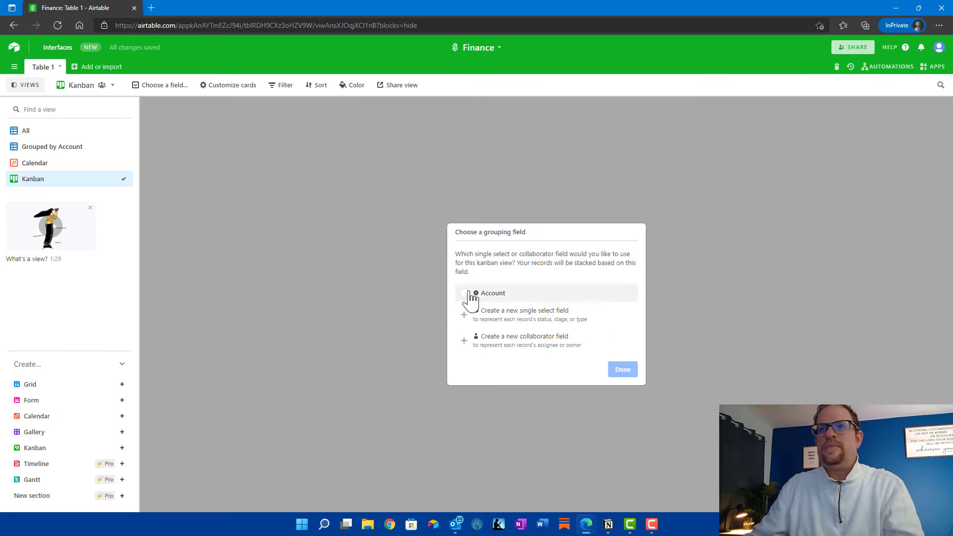
pyautogui.click(469, 295)
pyautogui.click(623, 373)
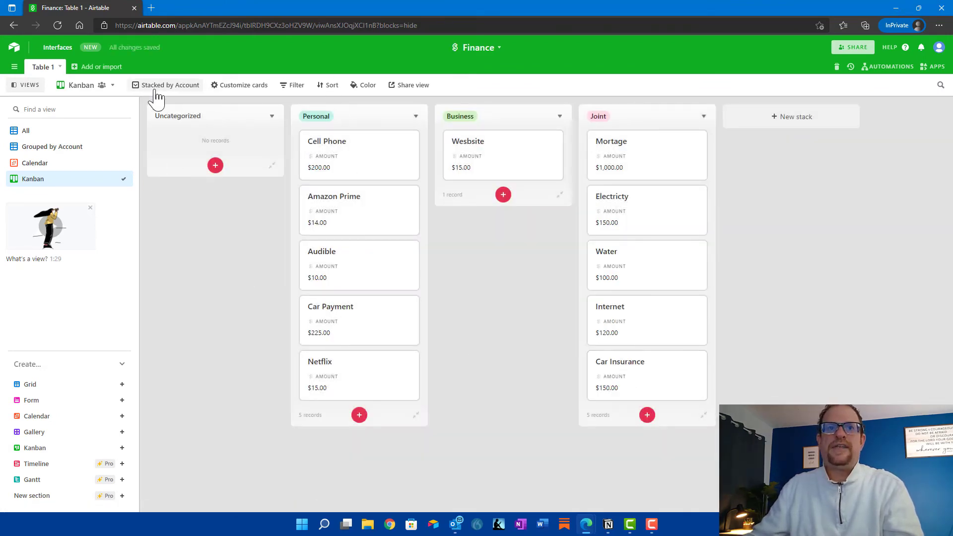
# Add a Form view and another Grid view to the bills table
pyautogui.click(70, 405)
pyautogui.click(80, 390)
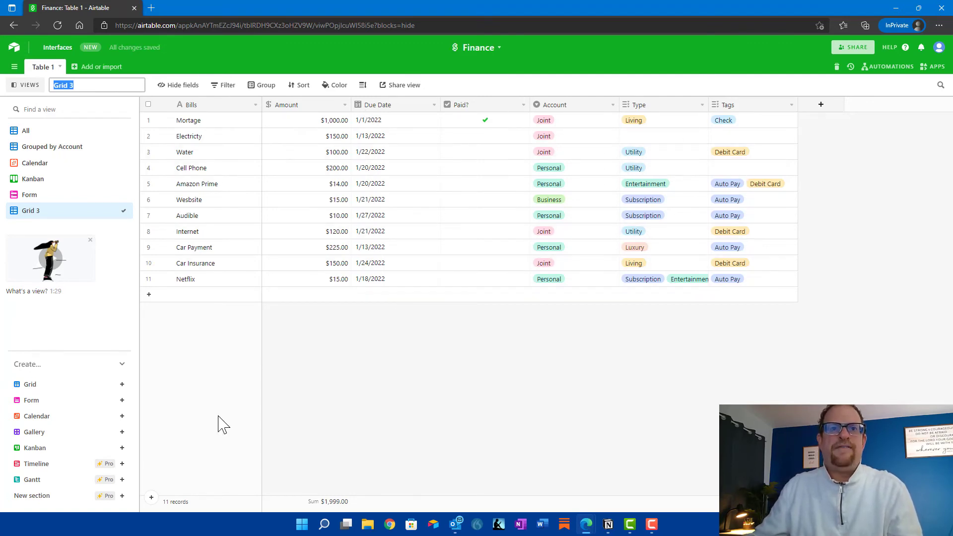
pyautogui.moveTo(65, 484)
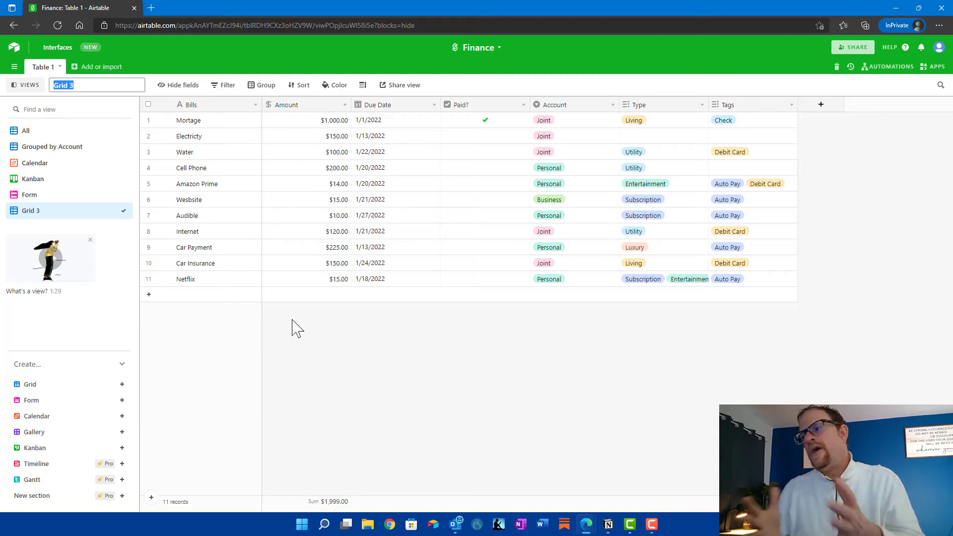
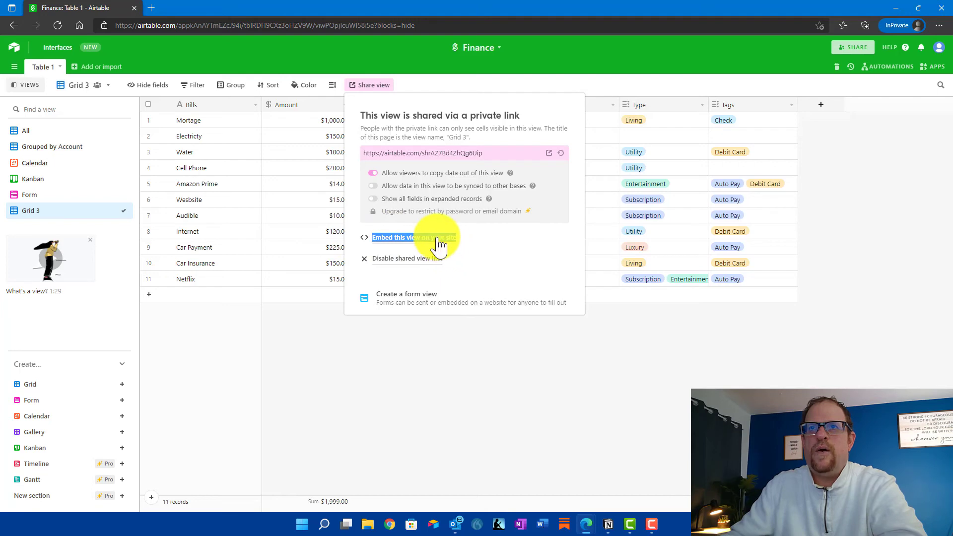
# Open the embed page for the shared Grid 3 view and copy its full iframe embed code
pyautogui.click(439, 243)
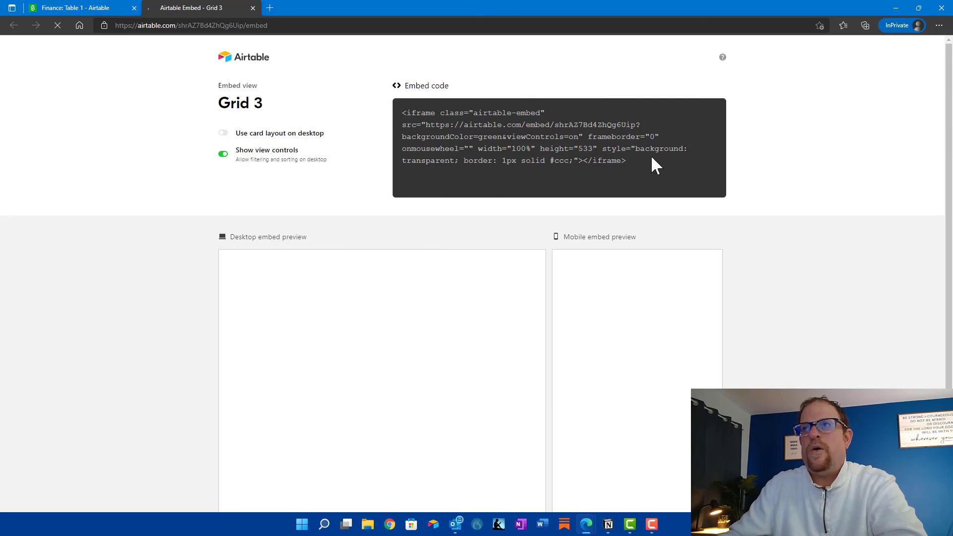
pyautogui.click(403, 118)
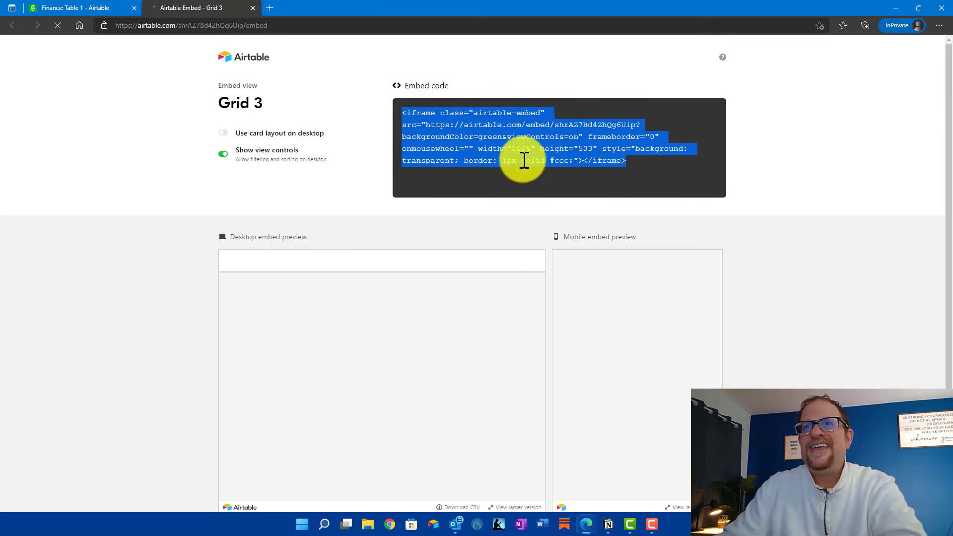
pyautogui.rightClick(517, 141)
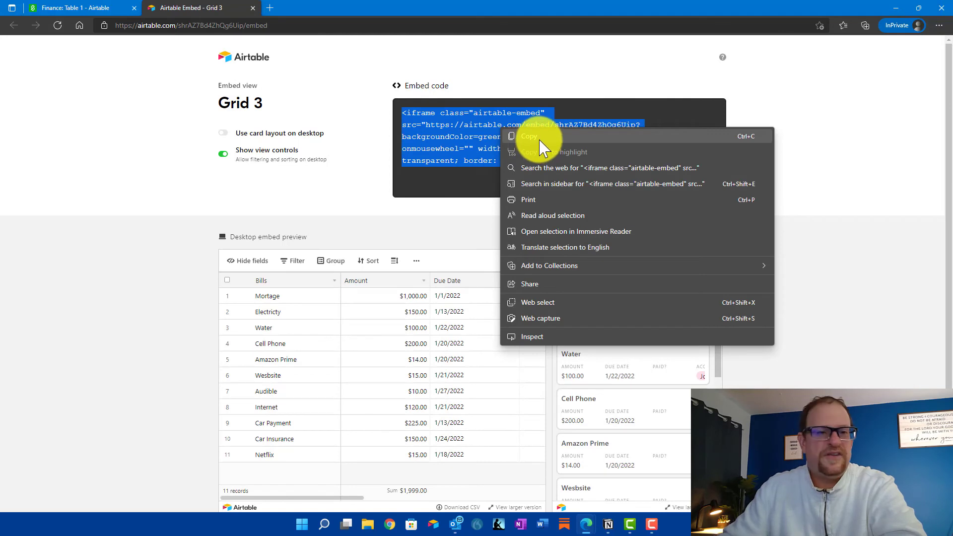
pyautogui.click(543, 148)
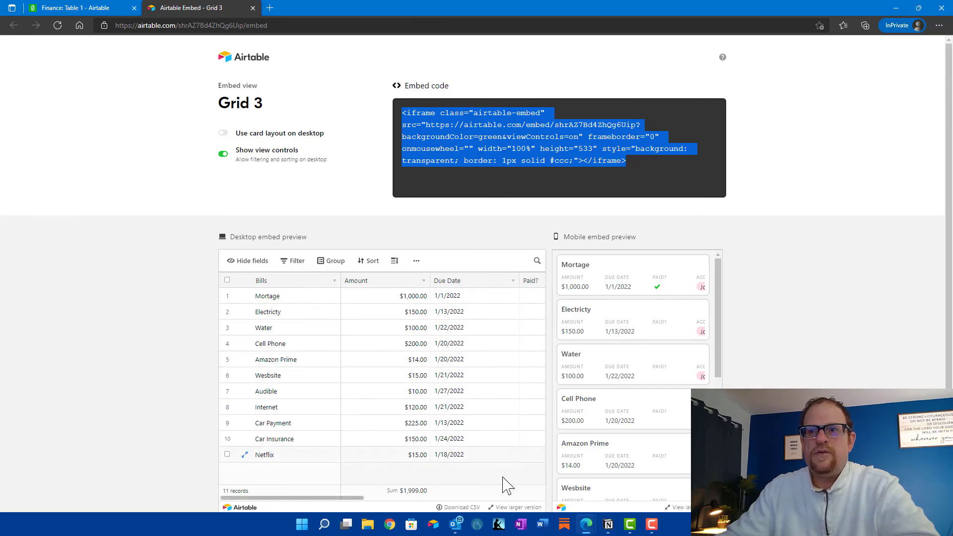
# View the larger version of the embedded Grid 3 view and close it again
pyautogui.click(511, 507)
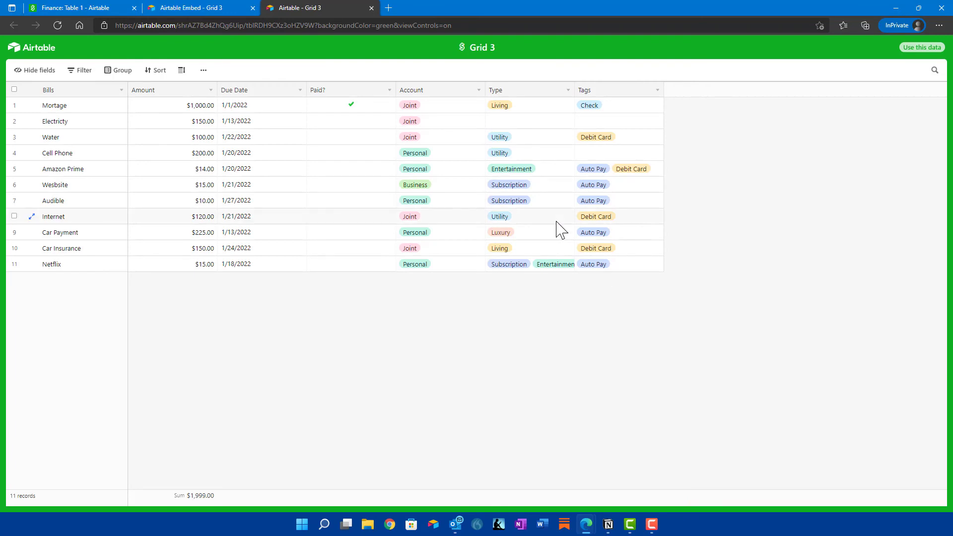
pyautogui.click(371, 7)
# Examine the Airtable gallery embedded on the website's Book Reviews page, including the lower fields of its book cards
pyautogui.moveTo(720, 323); pyautogui.dragTo(696, 511)
pyautogui.scroll(1, 647, 365)
pyautogui.scroll(4, 647, 359)
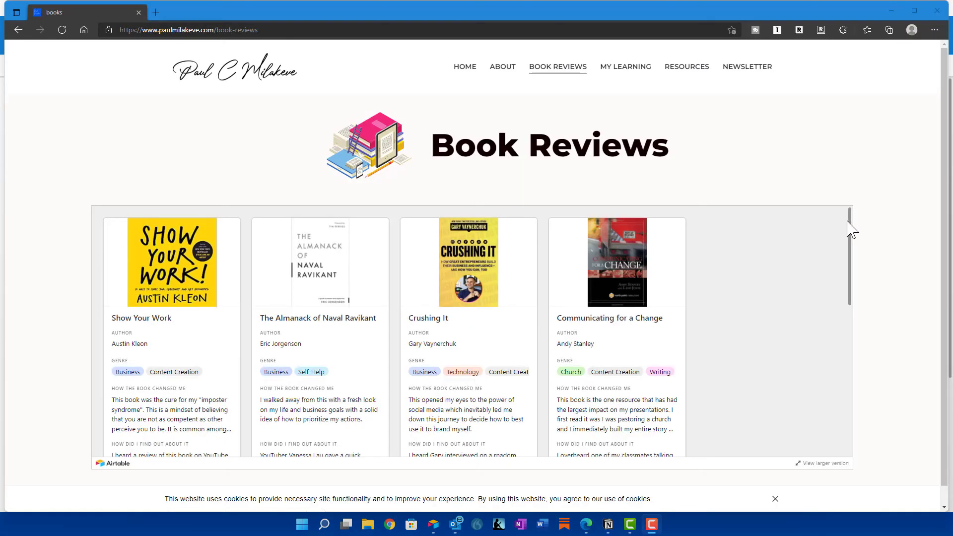
pyautogui.scroll(-5, 791, 362)
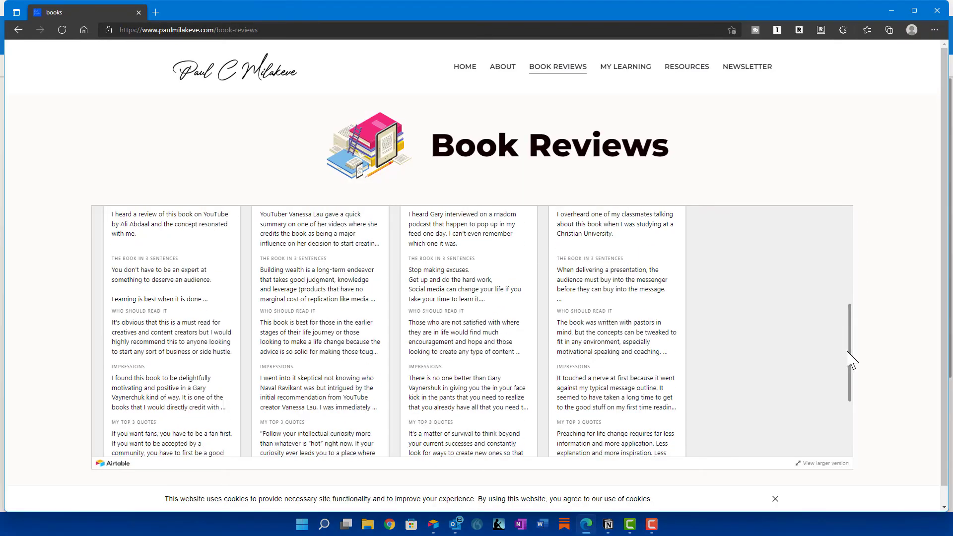
# Open the website's My Learning page and look over its embedded Learning & Certifications content
pyautogui.click(692, 71)
pyautogui.scroll(-5, 847, 298)
pyautogui.click(626, 68)
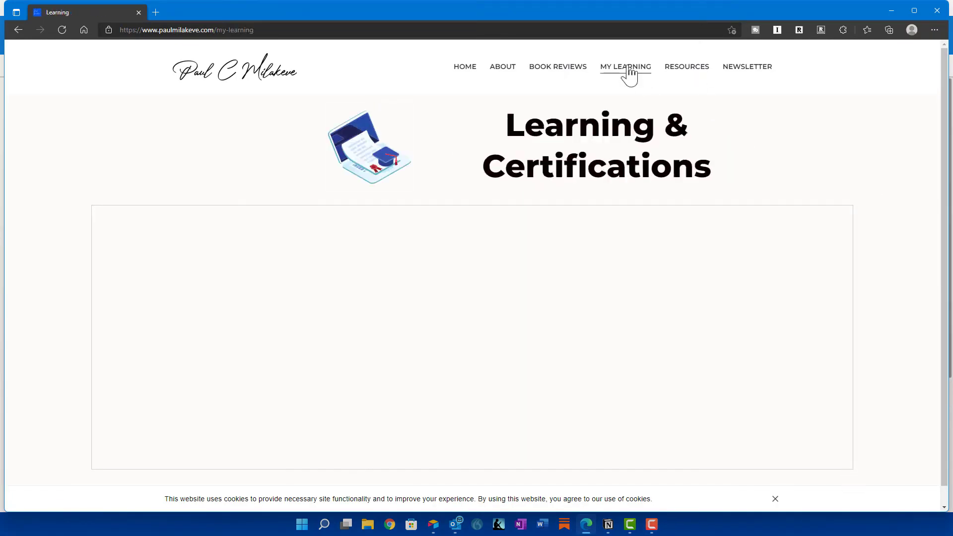
pyautogui.scroll(-3, 804, 268)
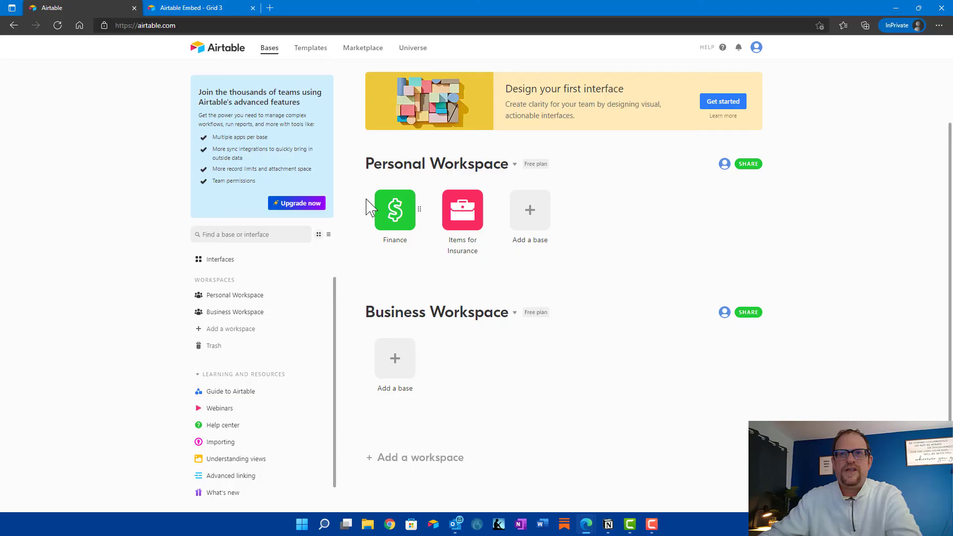
# Open the Finance base from the Personal Workspace and expand the Mortage record
pyautogui.click(379, 212)
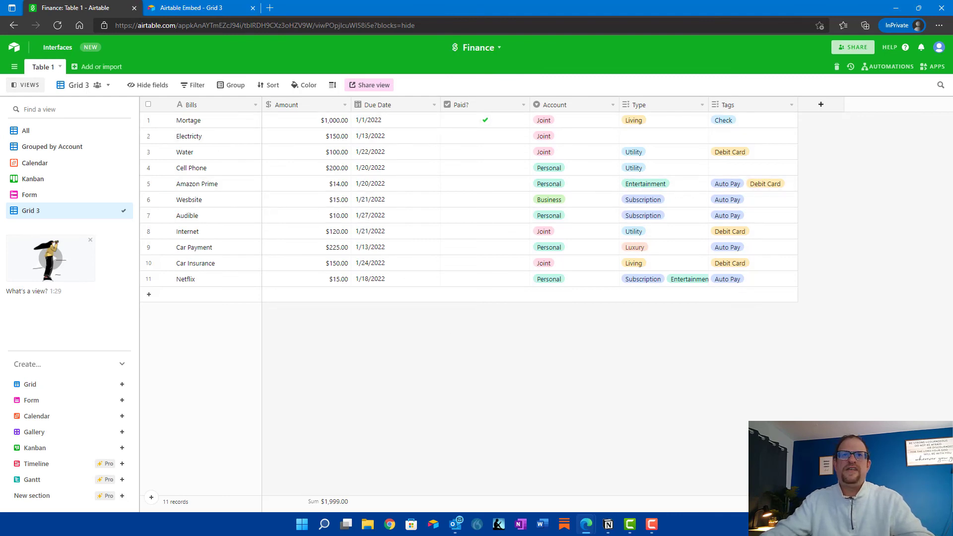
pyautogui.click(177, 120)
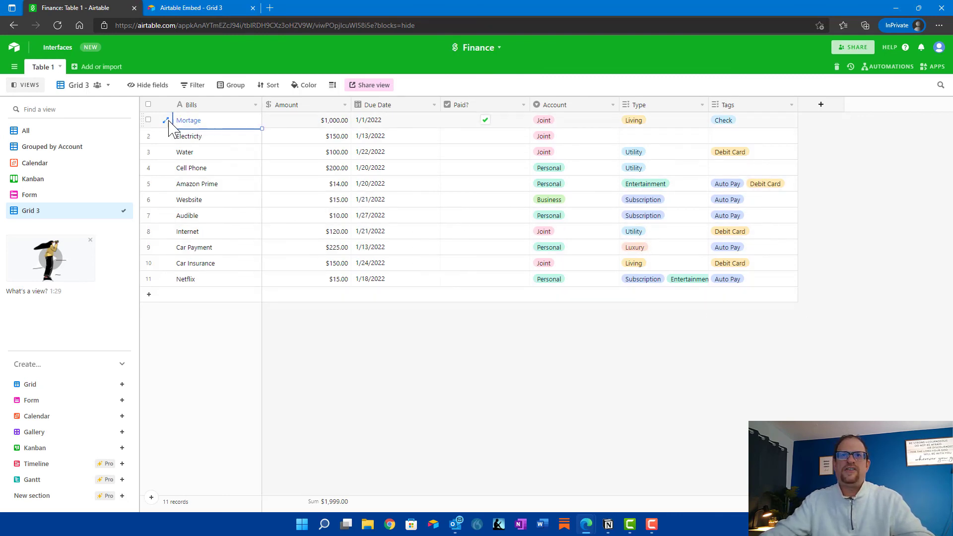
pyautogui.click(166, 121)
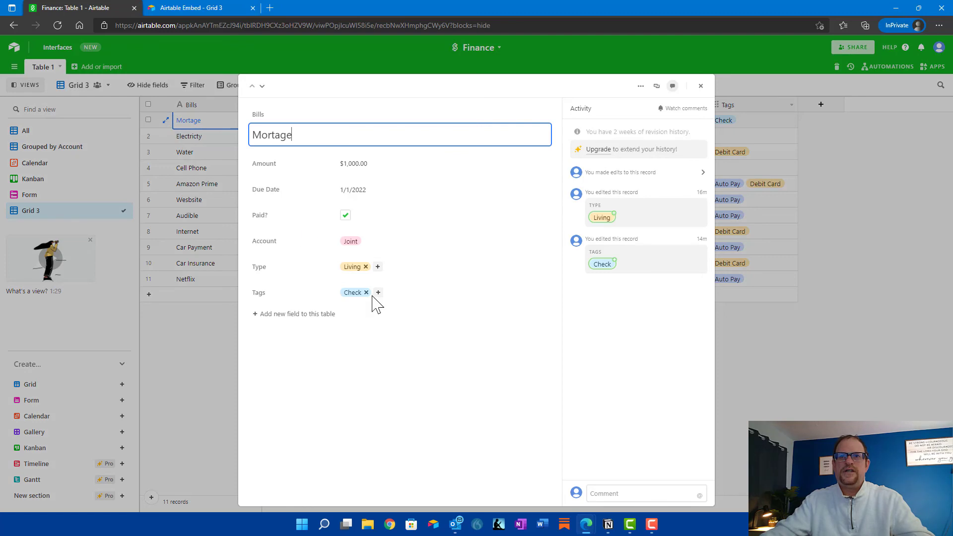
# Add a Long text field named "Notes" to the table from the expanded Mortage record
pyautogui.click(259, 314)
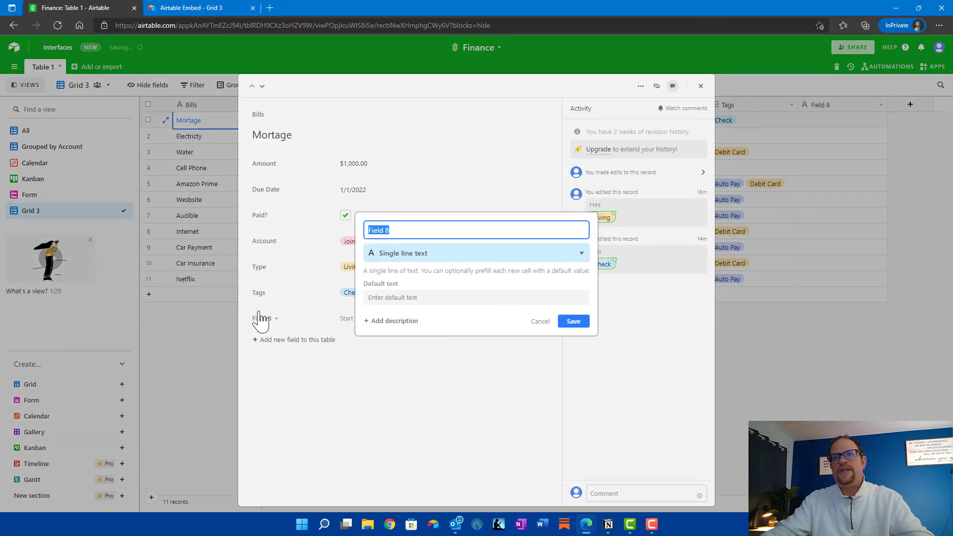
pyautogui.click(543, 259)
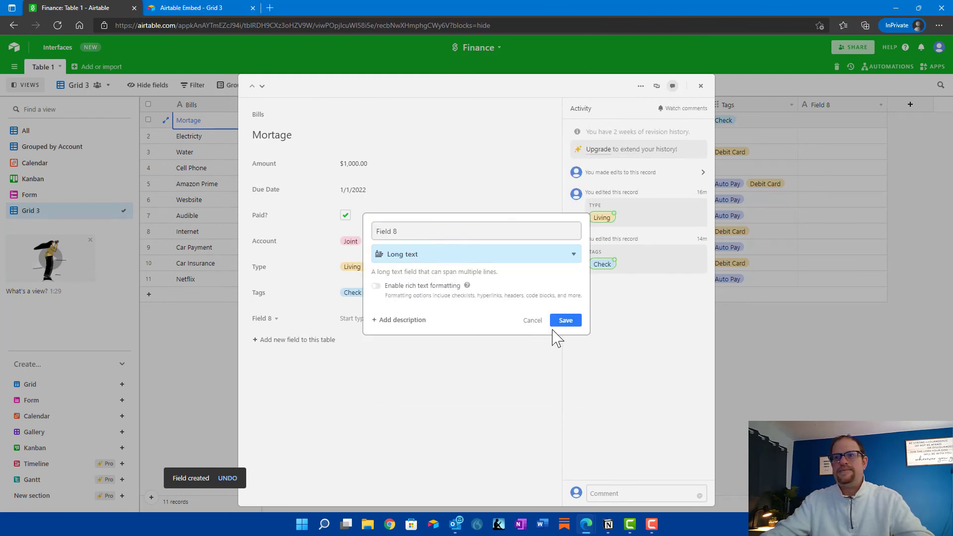
pyautogui.hotkey('ctrl', 'a')
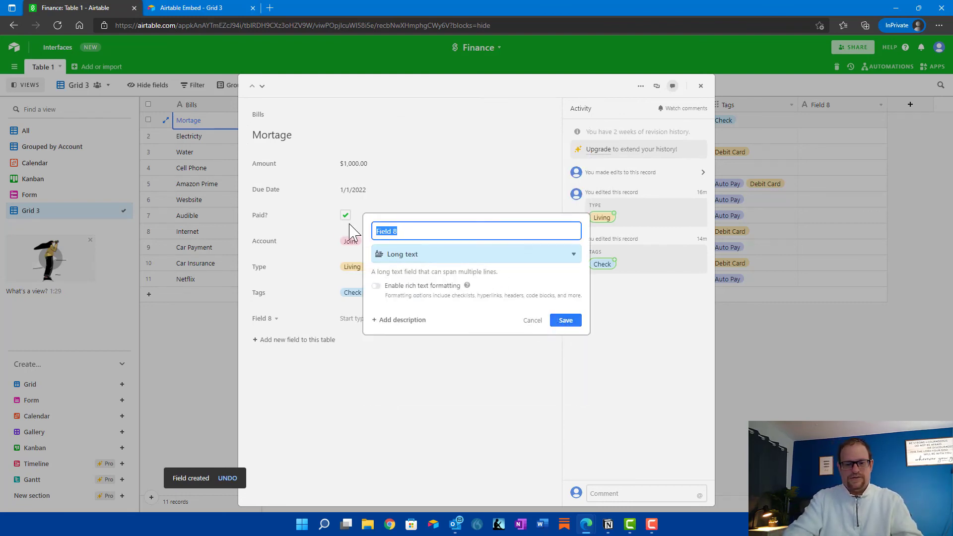
pyautogui.write('Notes')
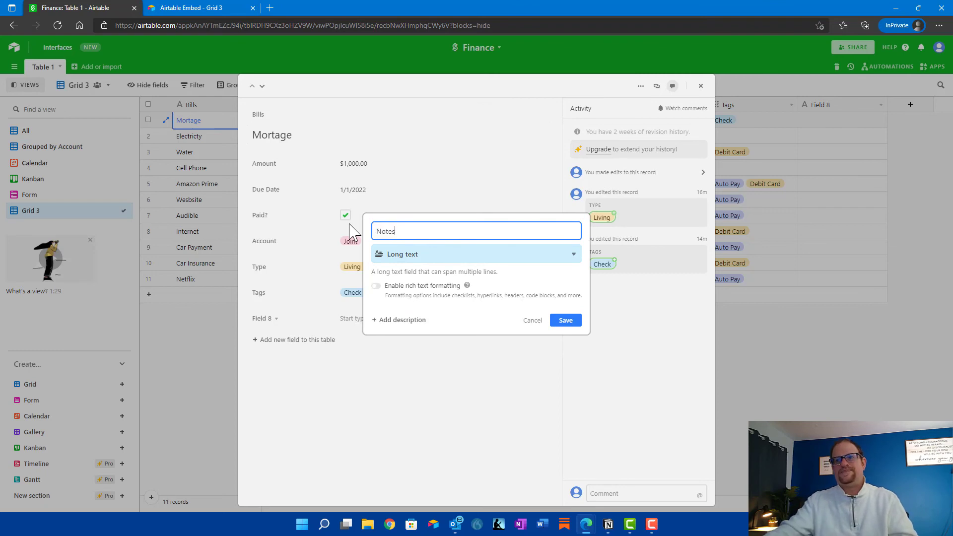
pyautogui.click(566, 320)
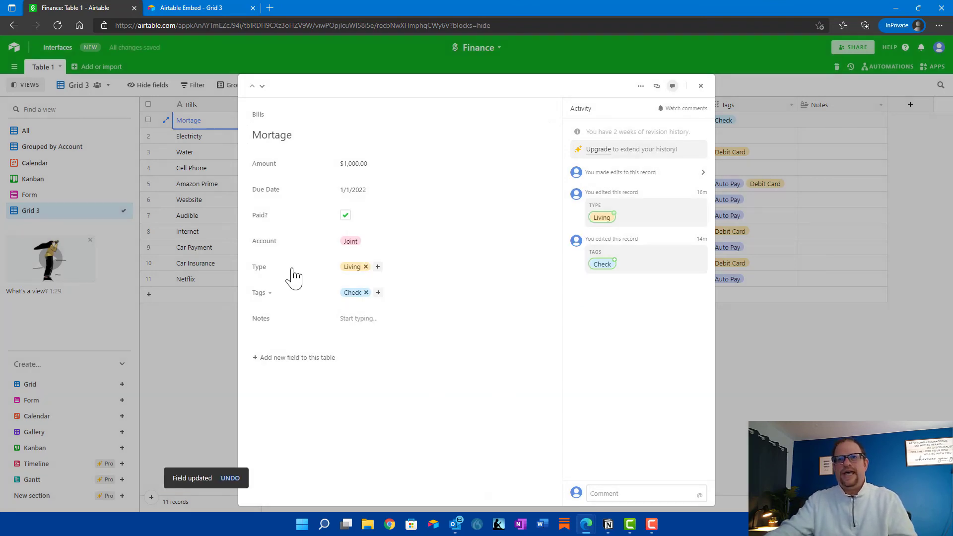
# Fill the Mortage record's Notes field with the sample text "UHDkjhsa klKN kluiohLKM nlkhuihiuh"
pyautogui.click(356, 327)
pyautogui.write('UHDkj')
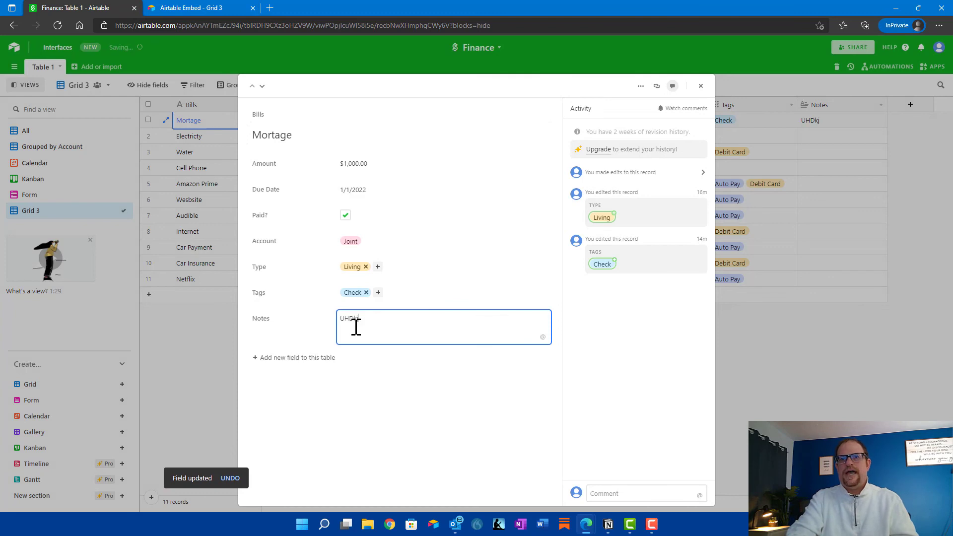
pyautogui.write('hsa klKN kluiohLKM nlkhuihiuh dfwiu h')
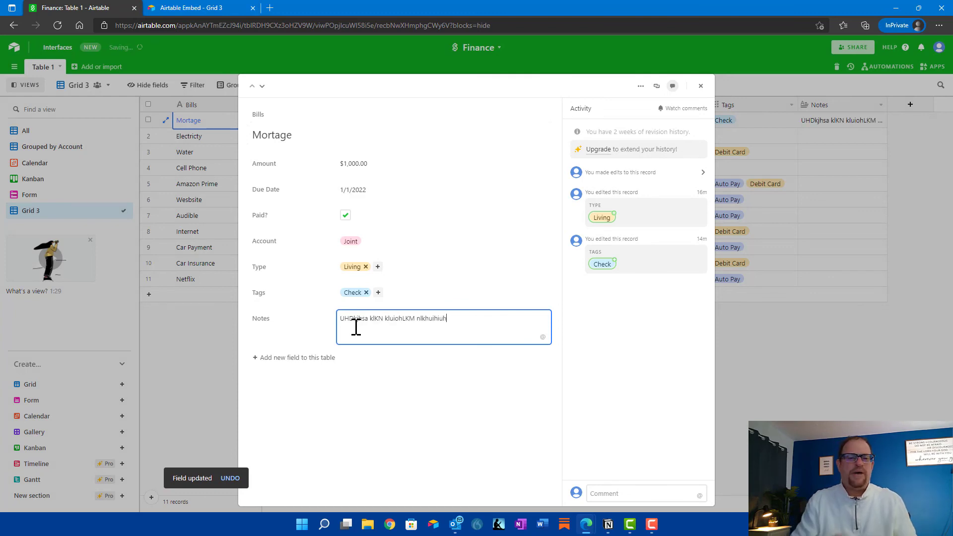